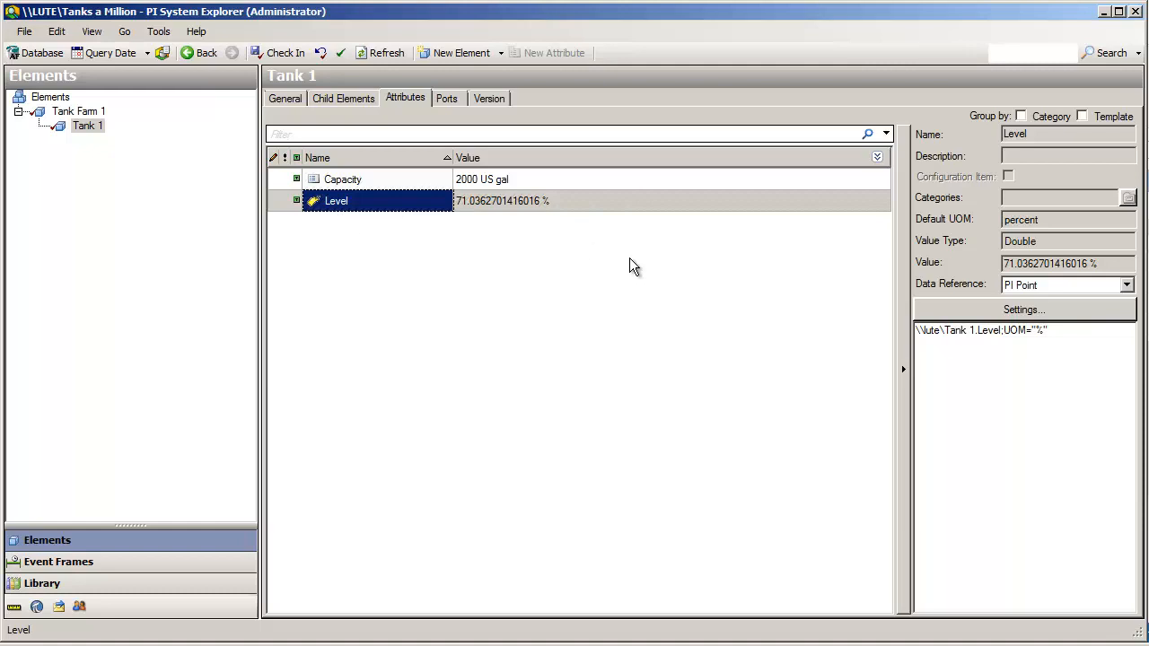
Add a child element to Tank Farm 1 from the Tank template and name it Tank 2
left_click(96, 114)
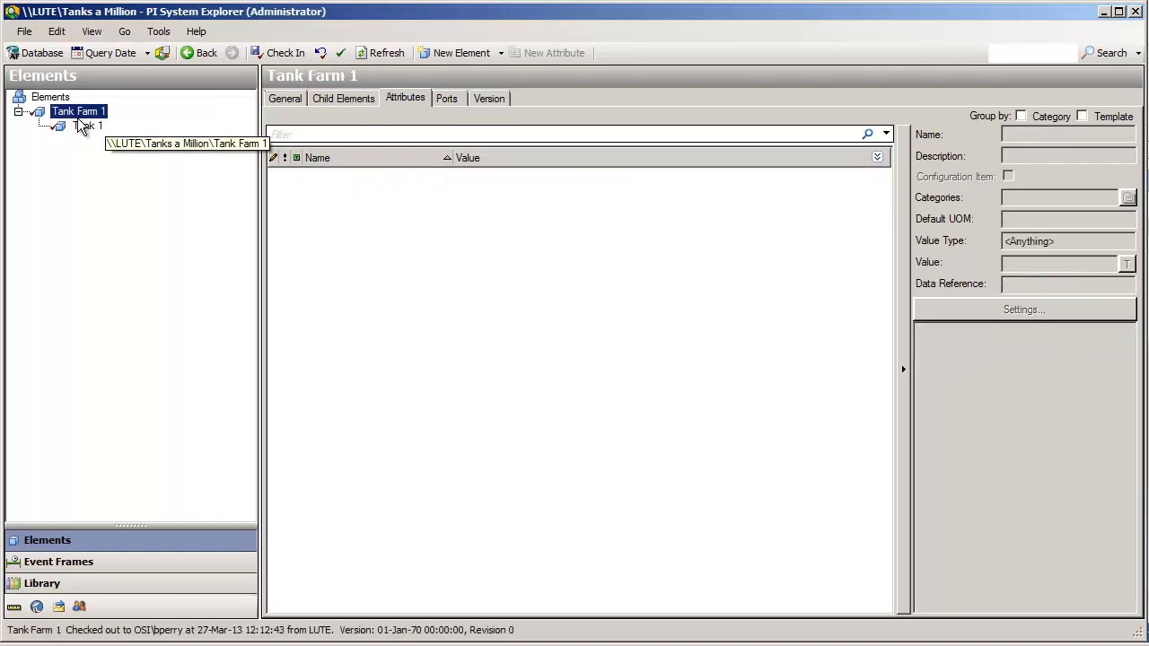
right_click(83, 115)
mouse_move(151, 125)
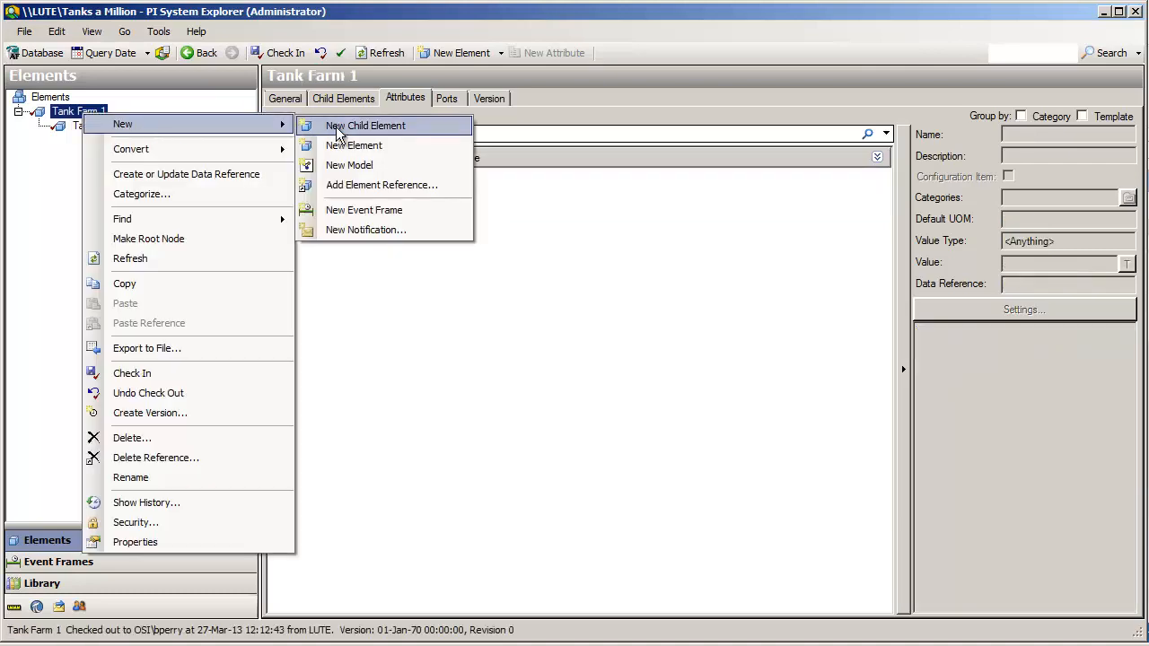
left_click(339, 127)
left_click(468, 323)
double_click(471, 328)
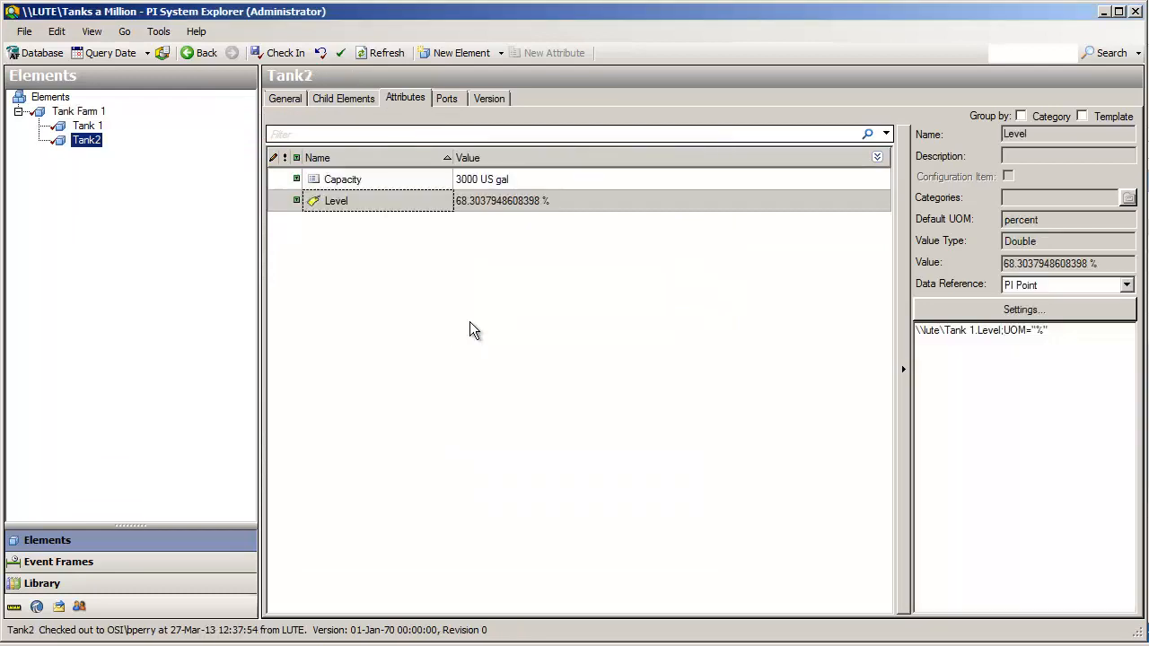
left_click(296, 96)
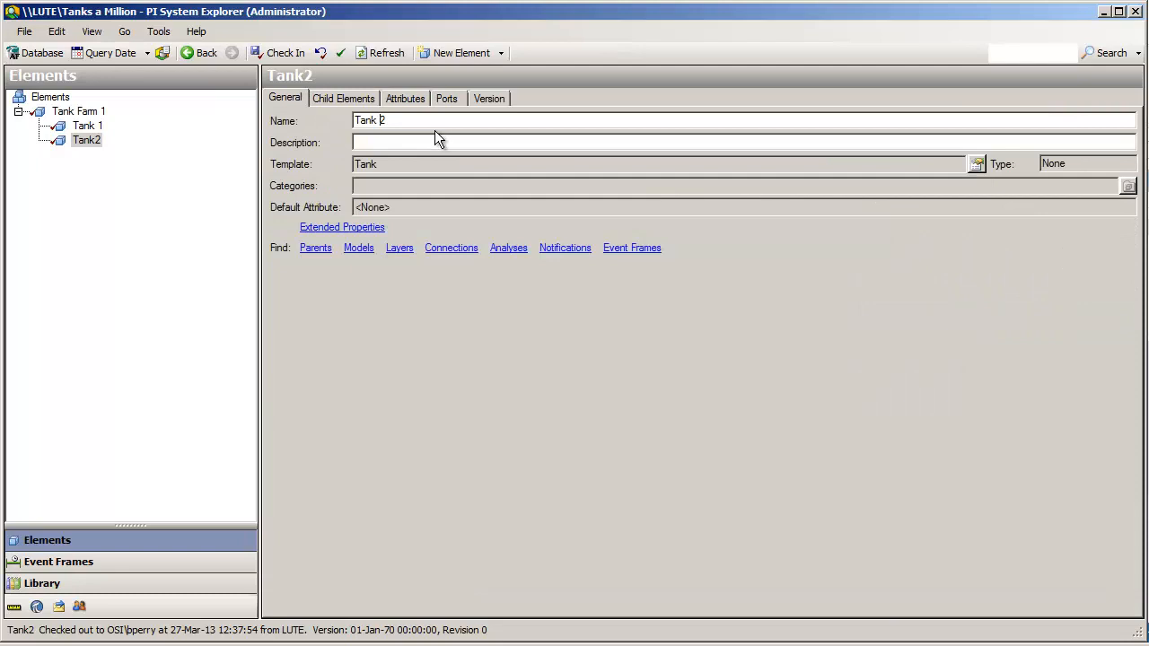
Point Tank 2's Level attribute at the Tank 2.Level tag, and reset the attribute to its template
left_click(414, 99)
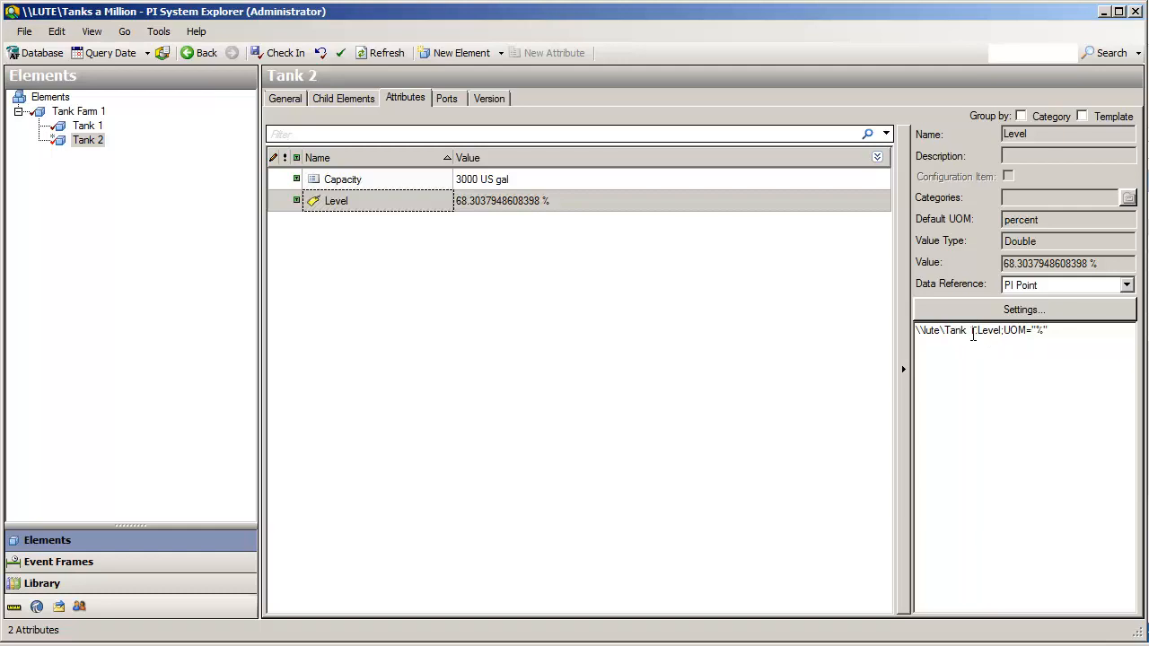
key("BackSpace")
type("2")
right_click(396, 201)
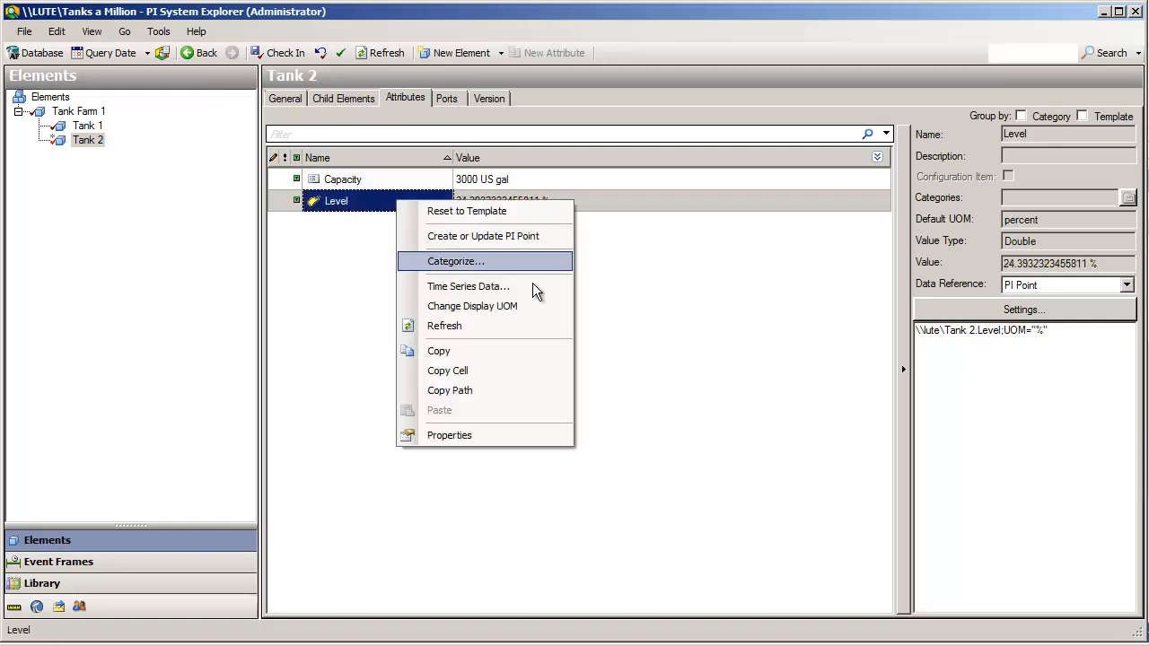
left_click(505, 210)
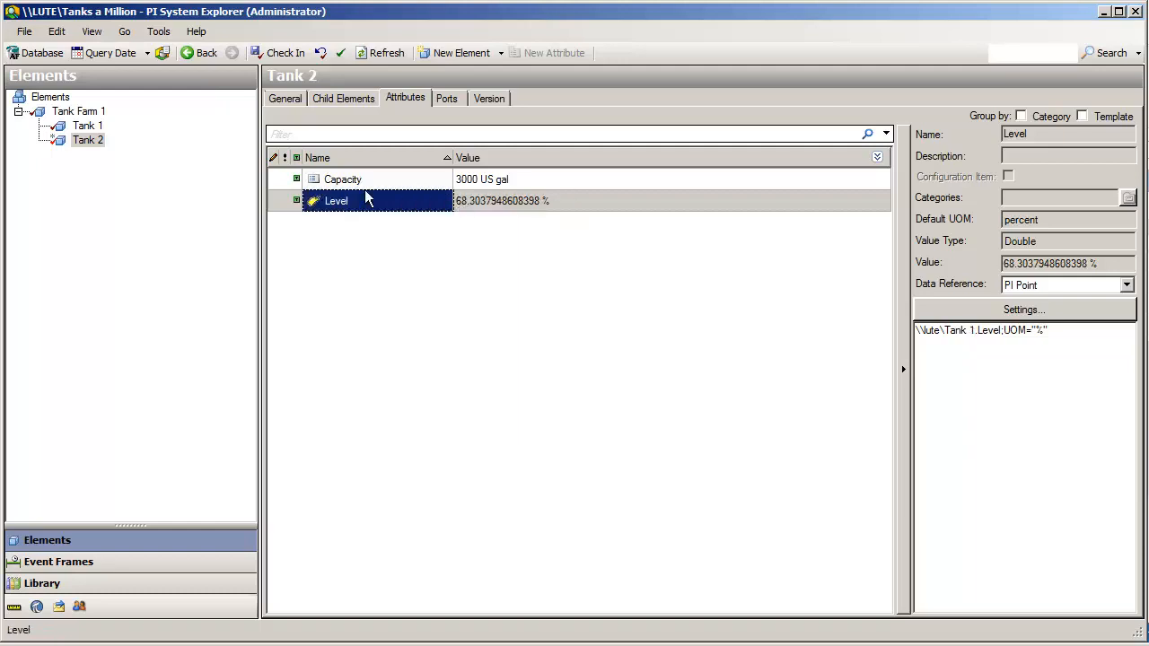
Open the PI Point data reference settings of the Level attribute in the Tank element template
left_click(54, 584)
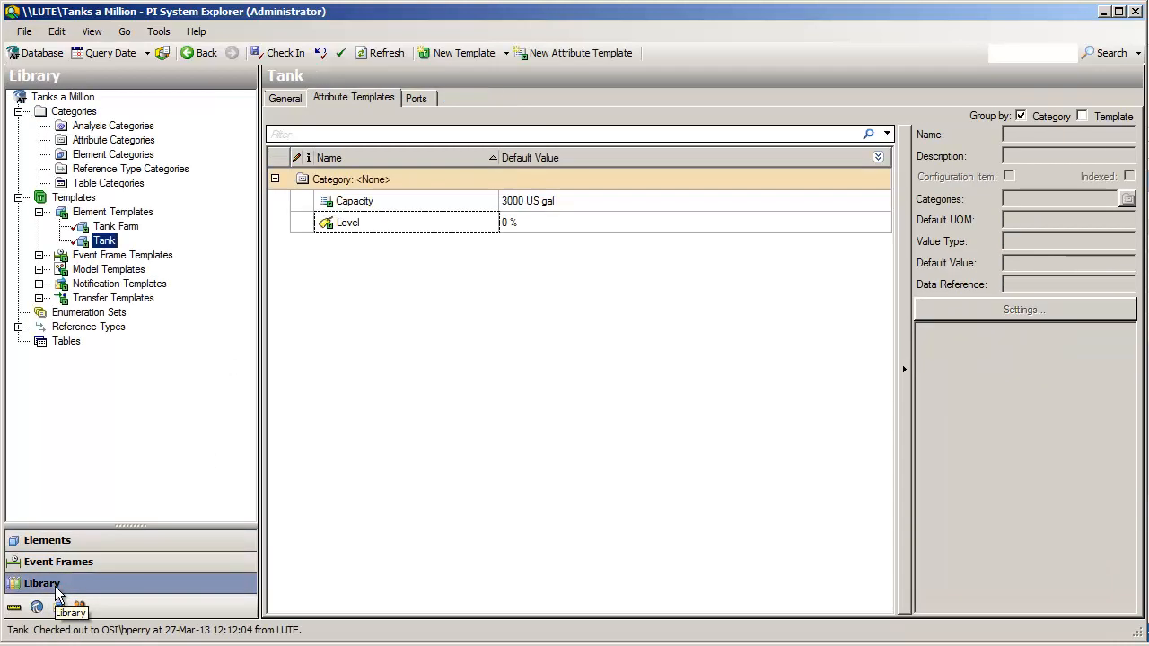
left_click(393, 229)
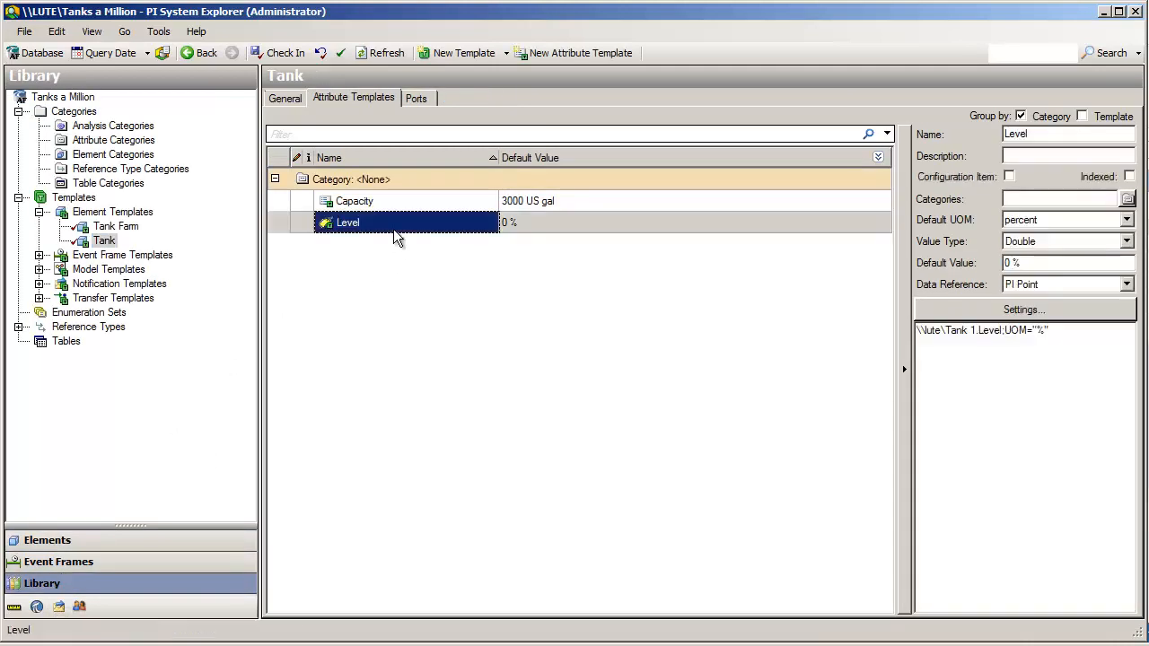
left_click(1020, 308)
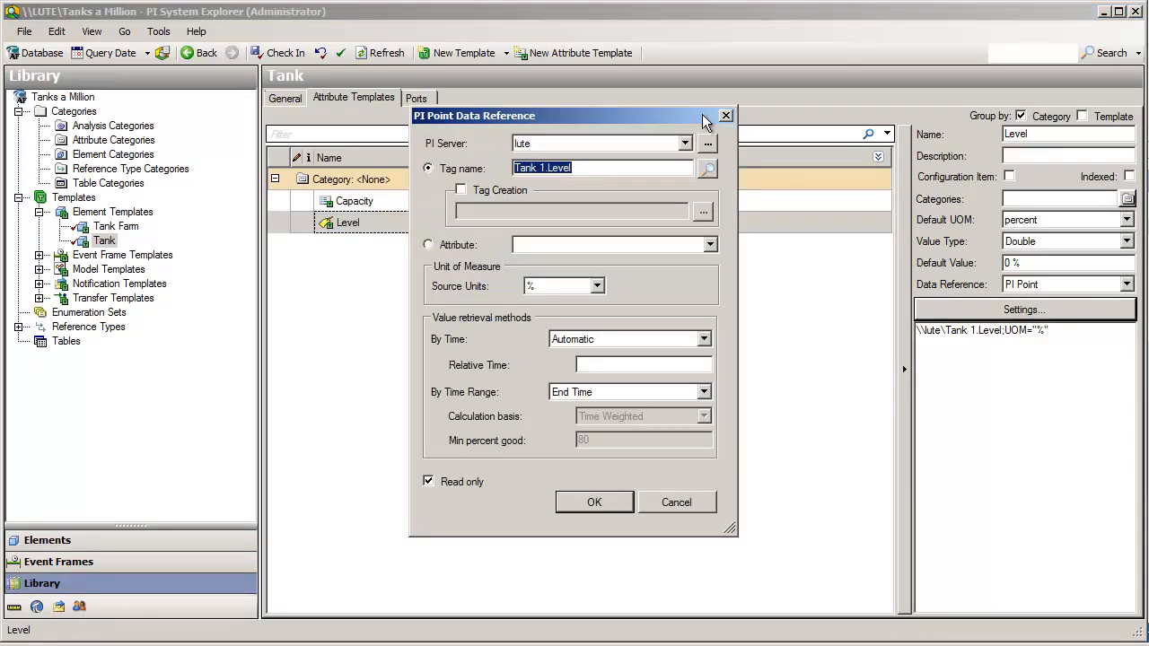
Browse the tank*level tags on the lute server without choosing one
left_click(706, 170)
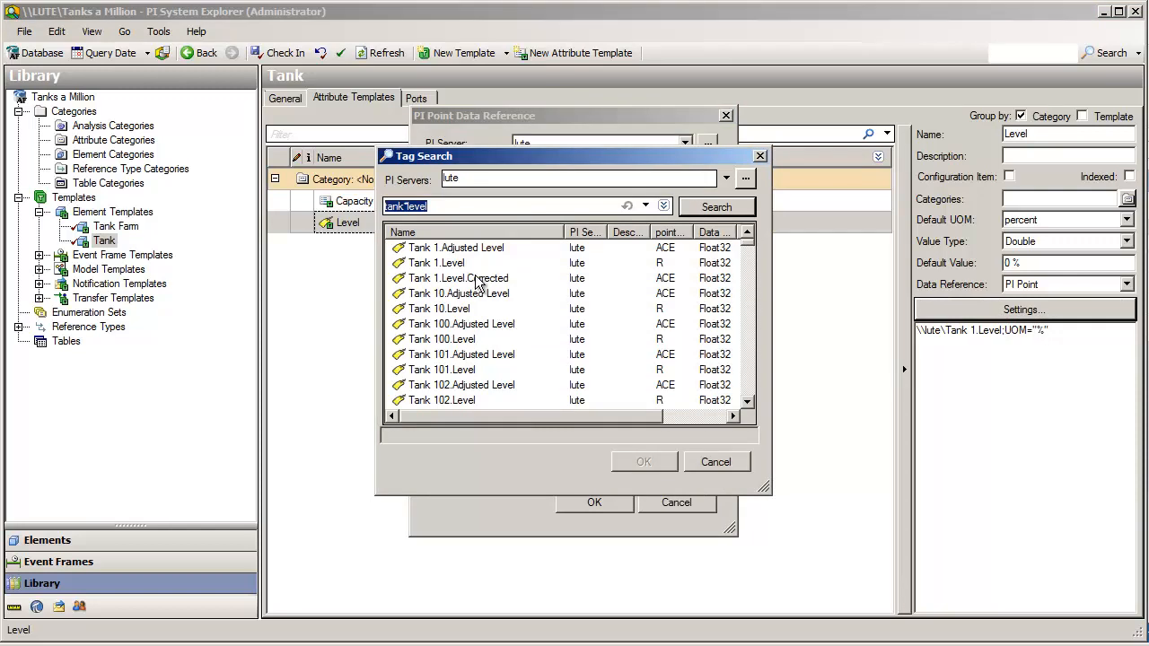
left_click_drag(751, 252, 765, 352)
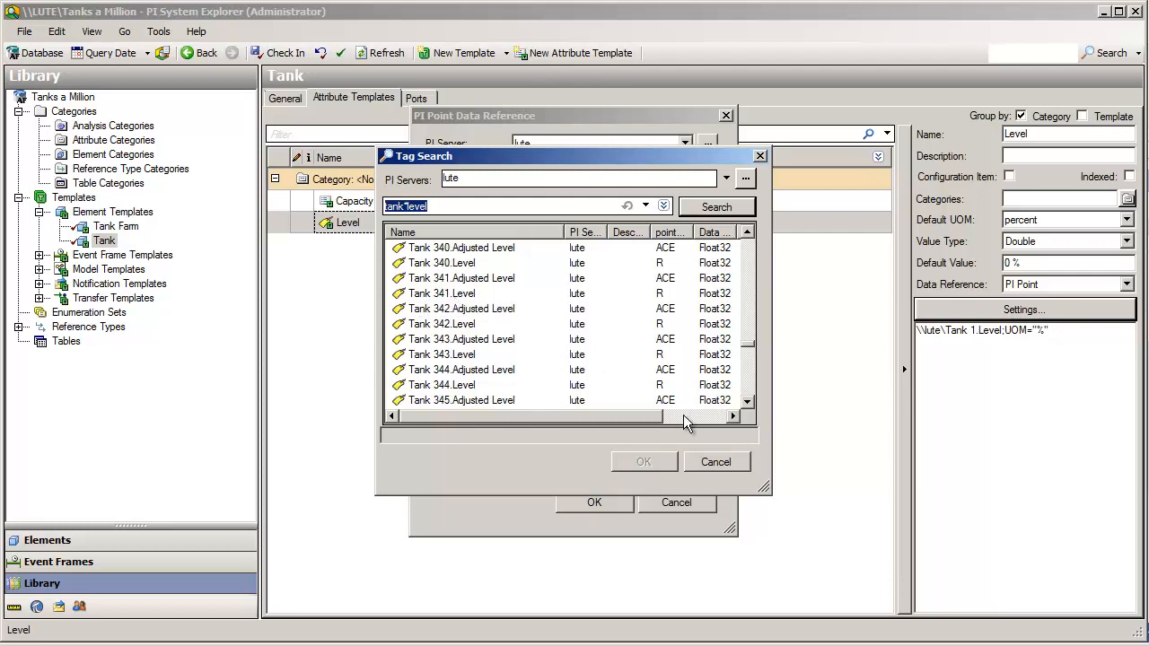
left_click(726, 463)
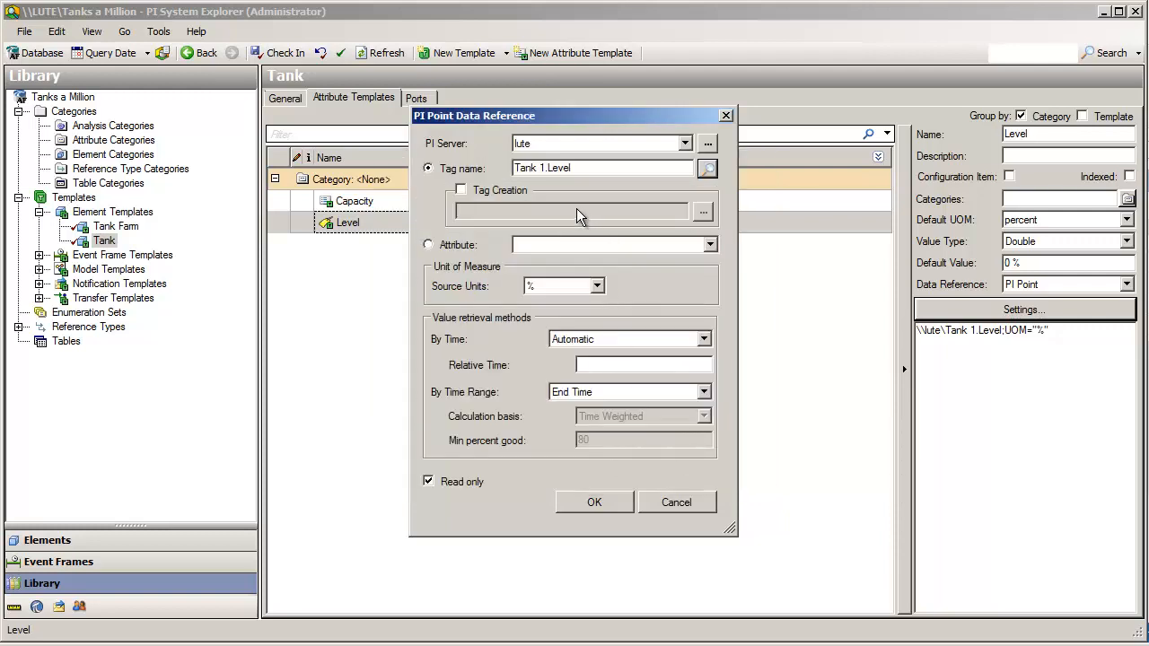
Set the tag name of the template's Level data reference to %Element%.Level
left_click_drag(593, 168, 418, 158)
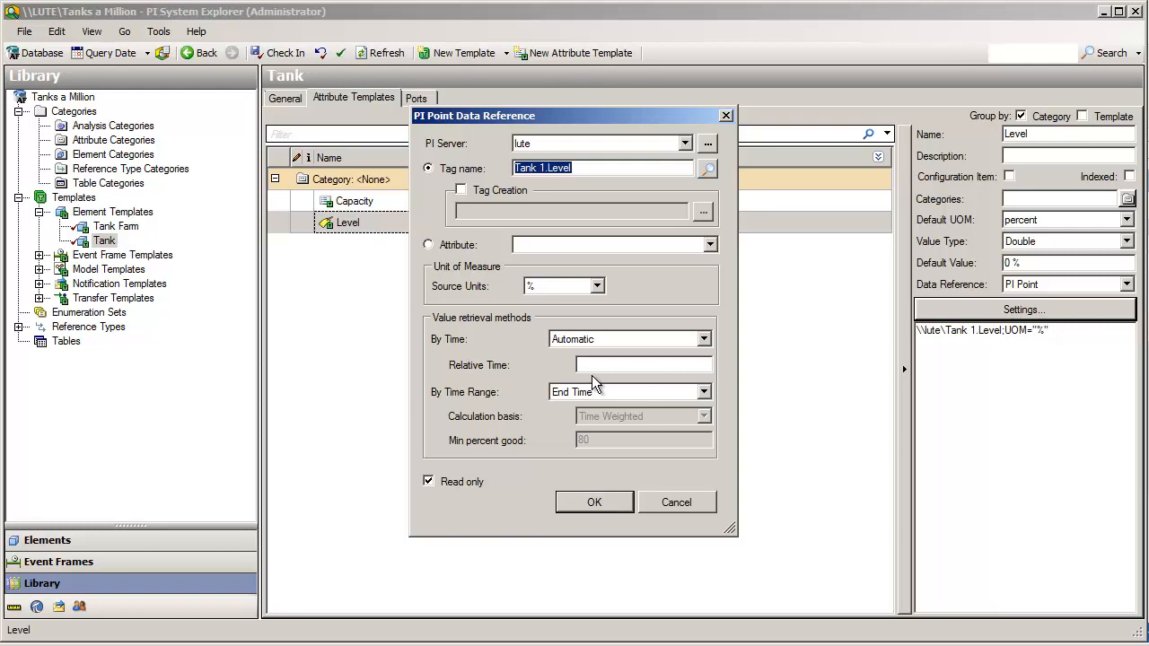
type("%")
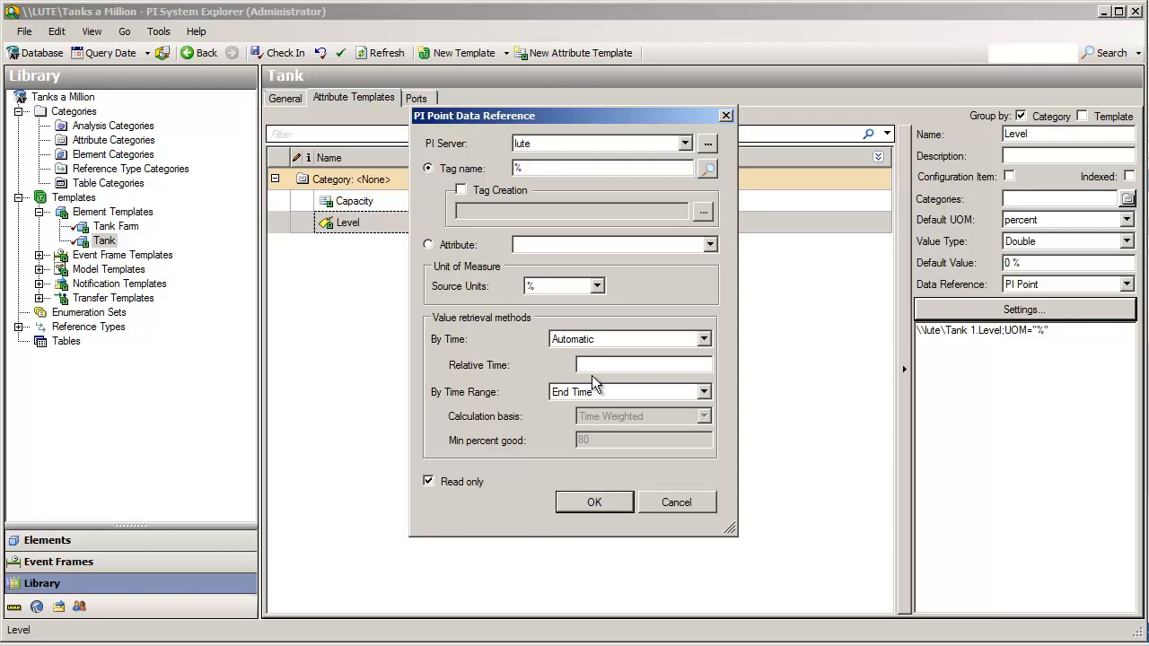
type("Element%.Level")
left_click(616, 504)
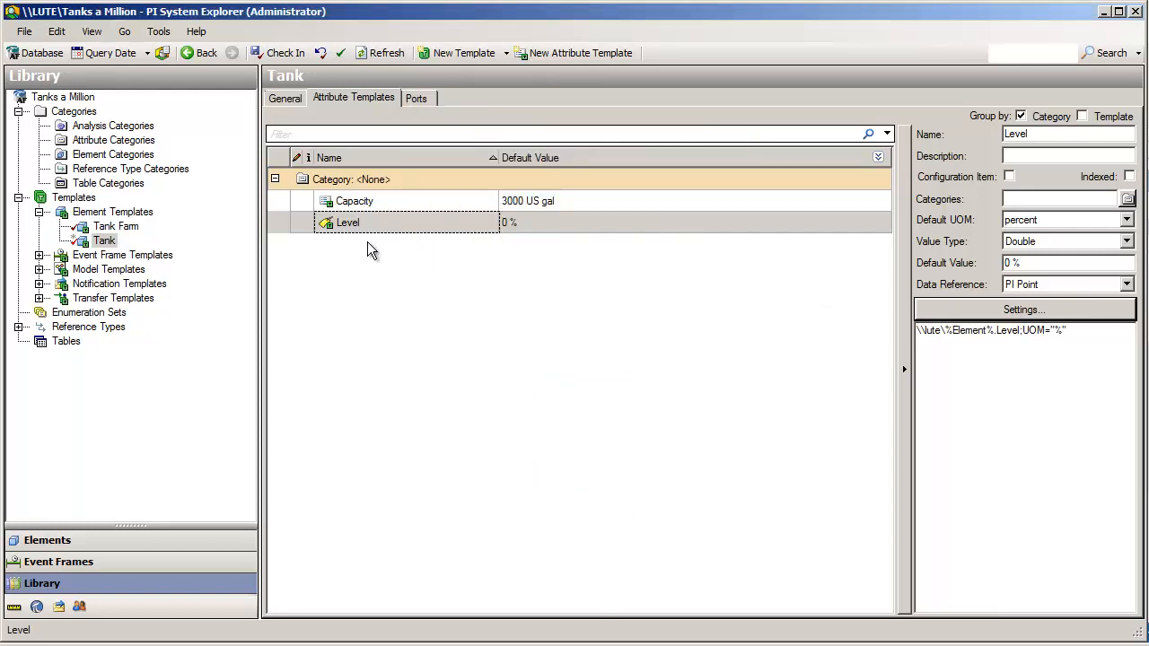
Check the Level values and tag references of the Tank 2 and Tank 1 elements
left_click(161, 544)
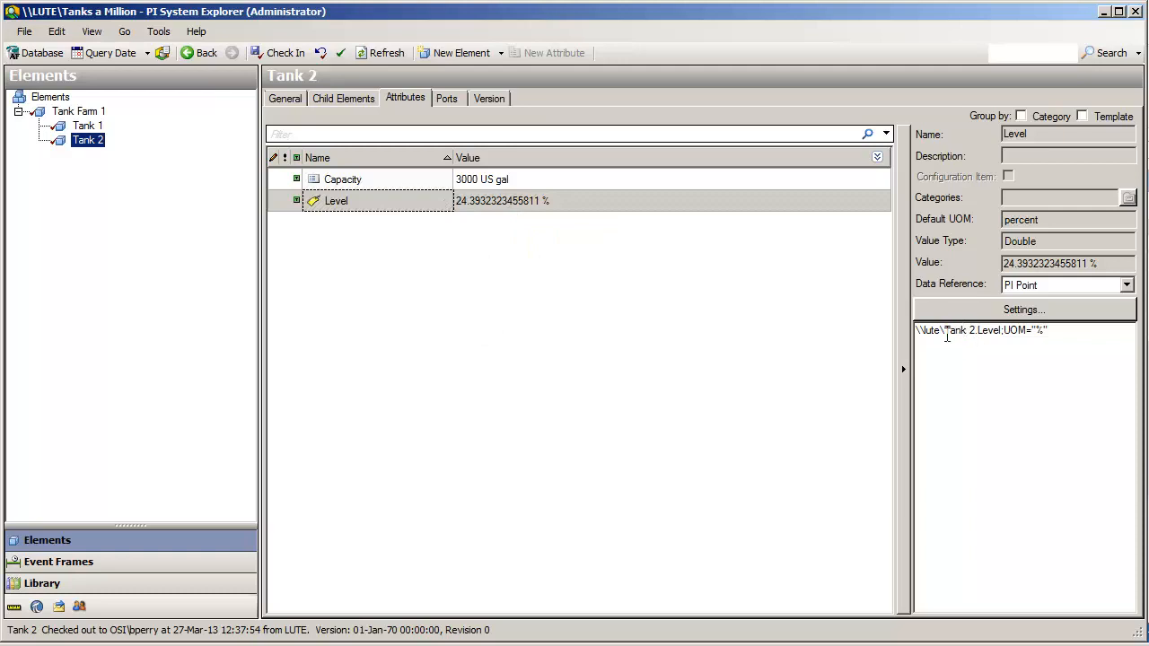
left_click(89, 130)
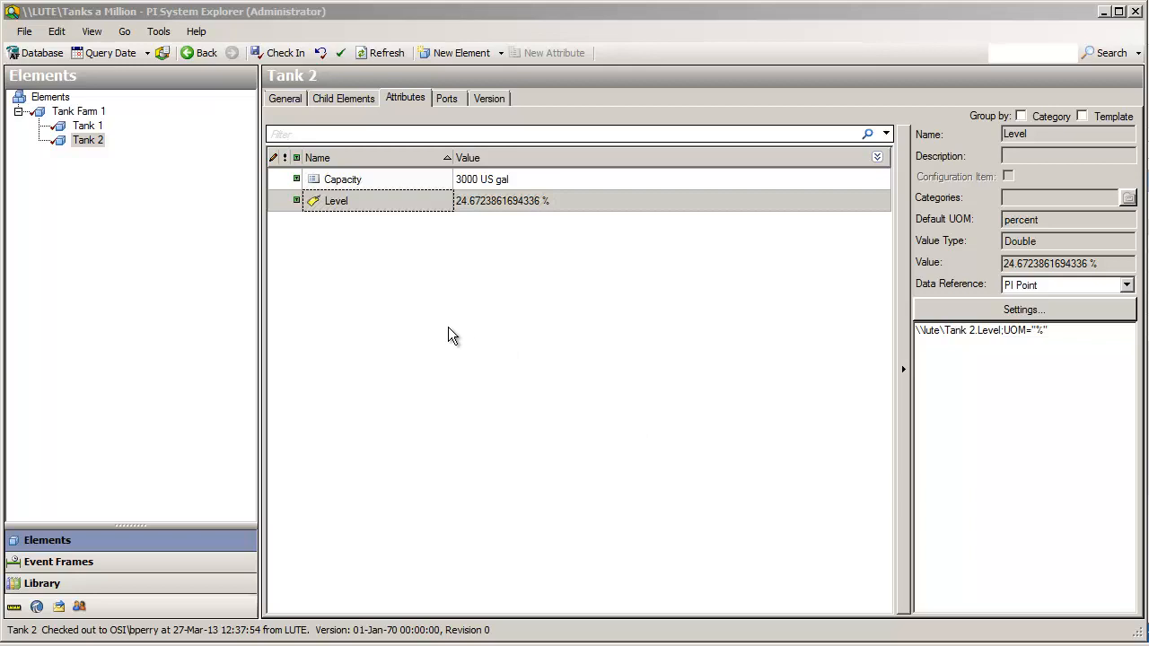
Add a new attribute template named Volume to the Tank element template in the library
left_click(83, 588)
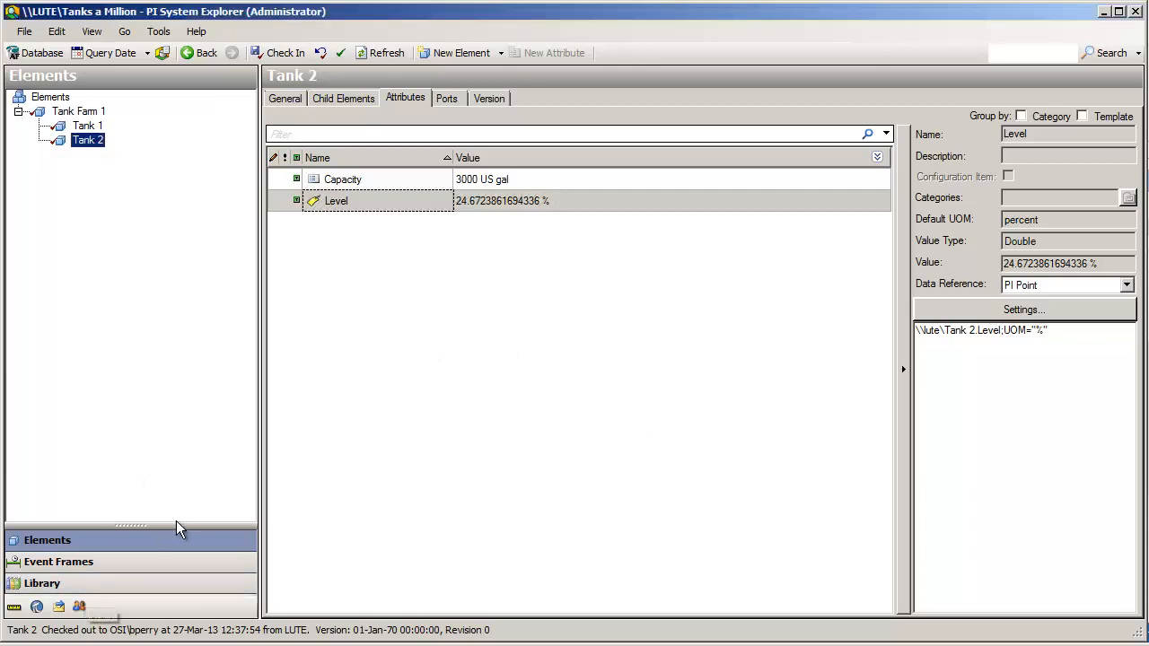
left_click(74, 583)
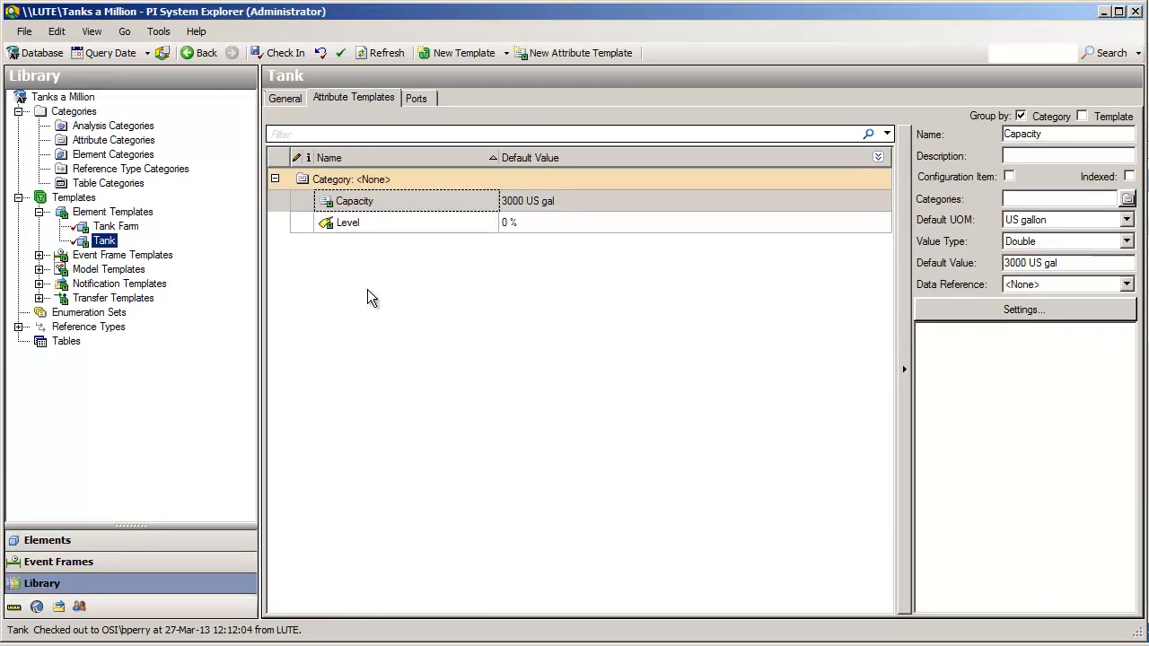
right_click(372, 273)
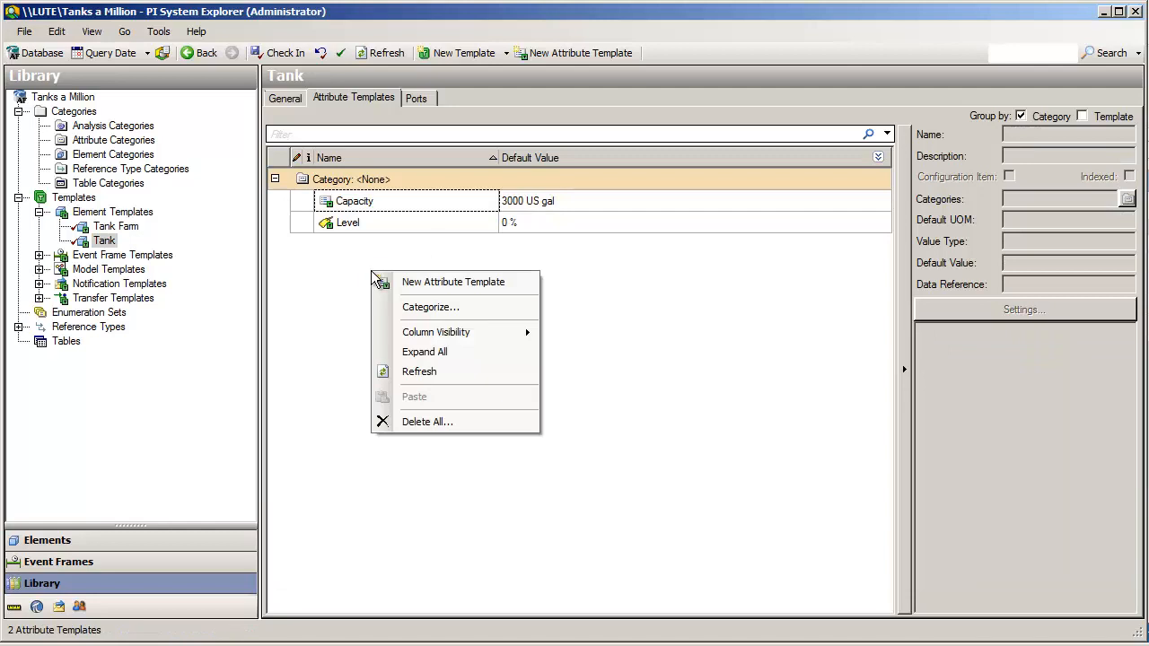
left_click(417, 284)
type("Volume")
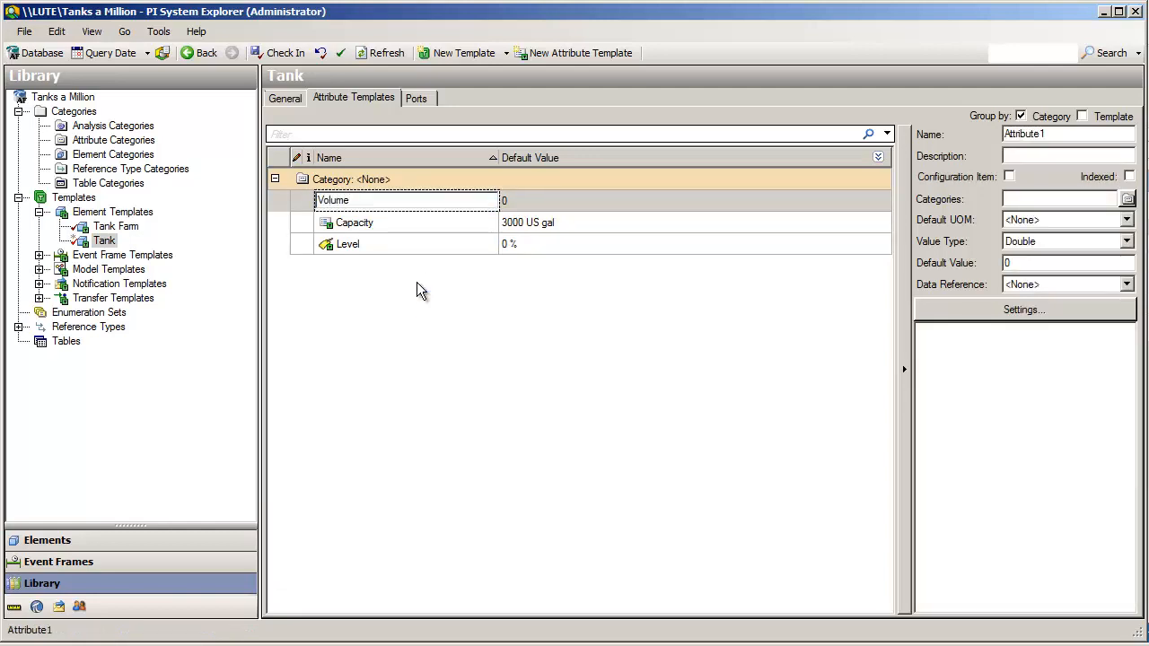
key("Return")
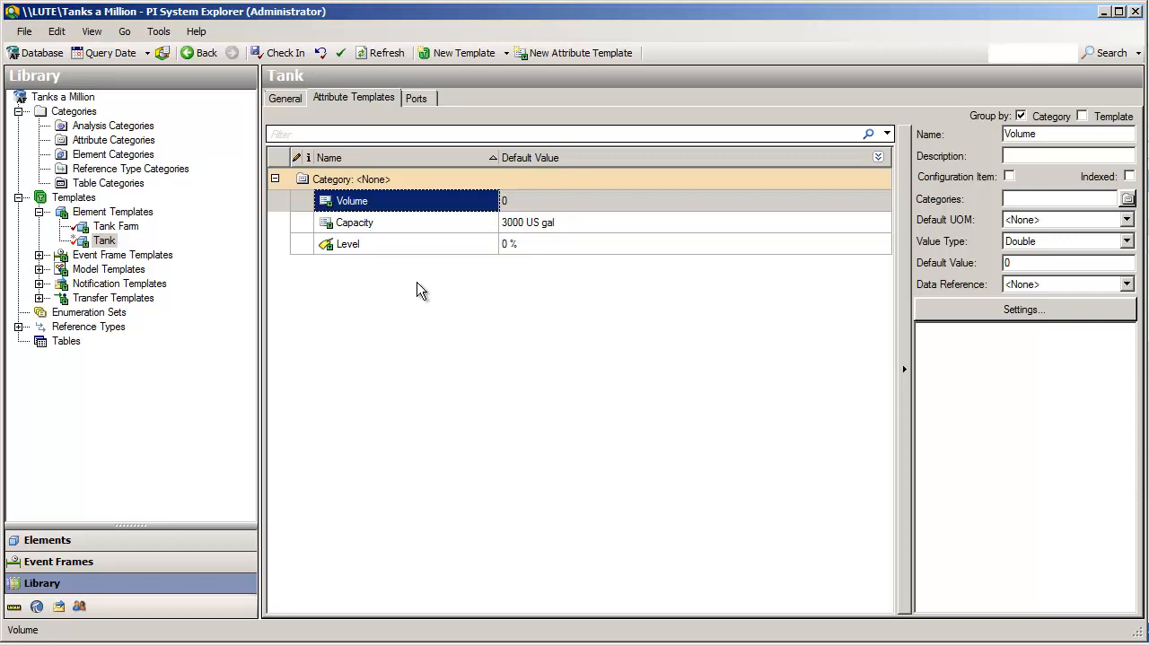
Set the Volume attribute's default unit of measure to US gallon from the volume units
left_click(1105, 219)
left_click(1126, 220)
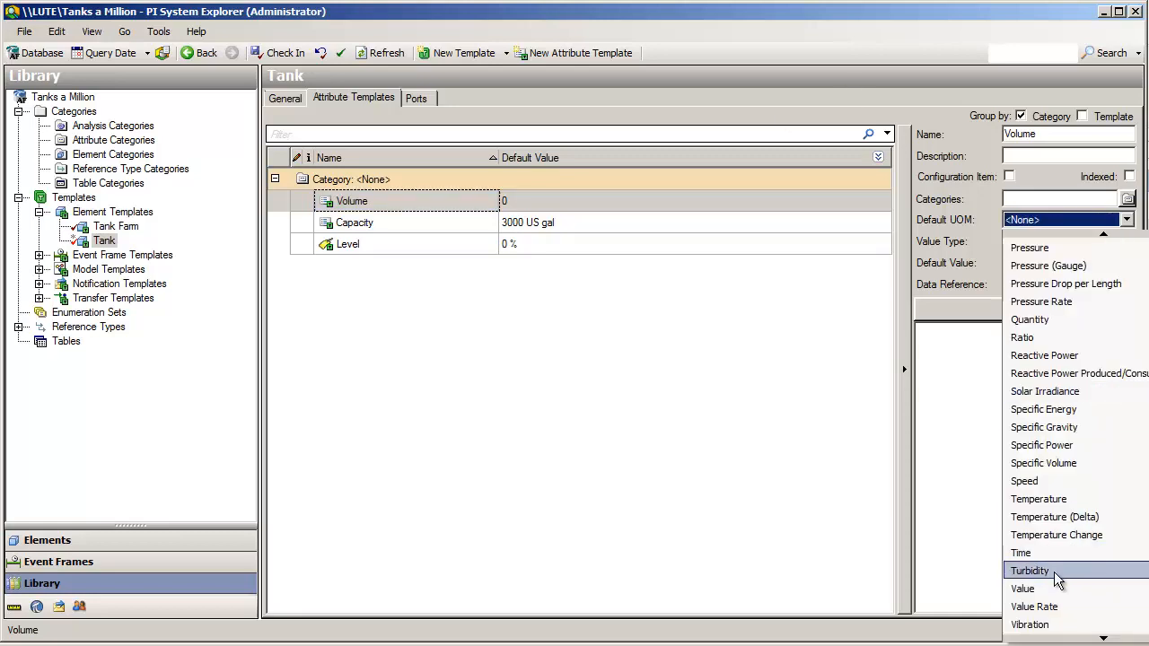
left_click(1059, 639)
mouse_move(1039, 608)
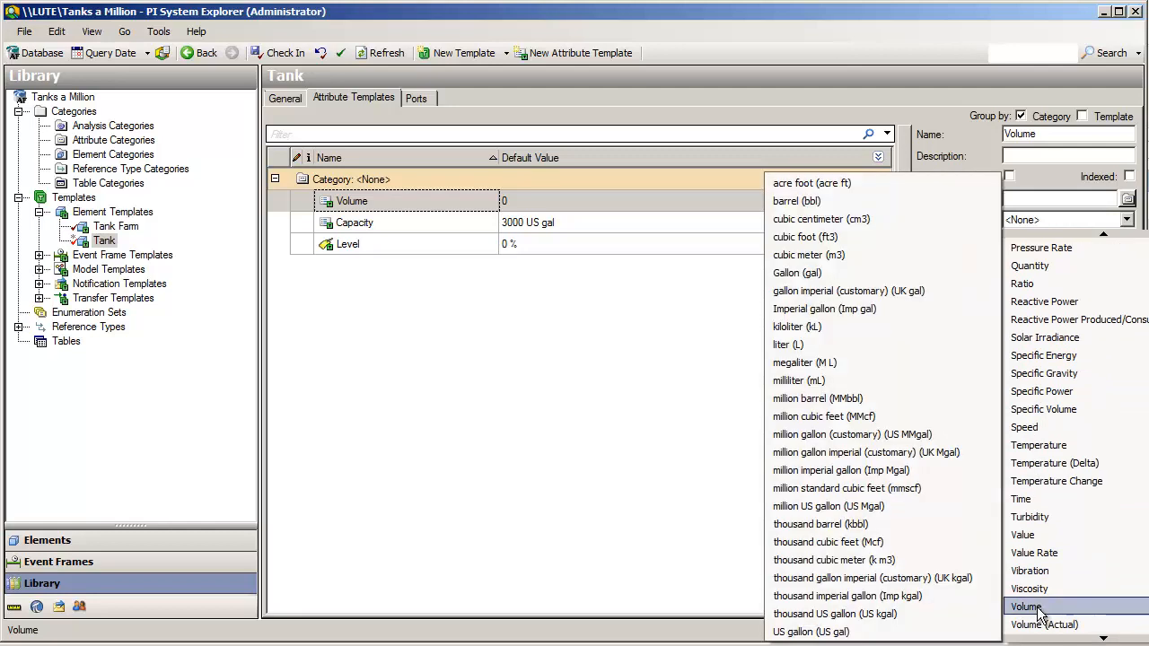
left_click(783, 633)
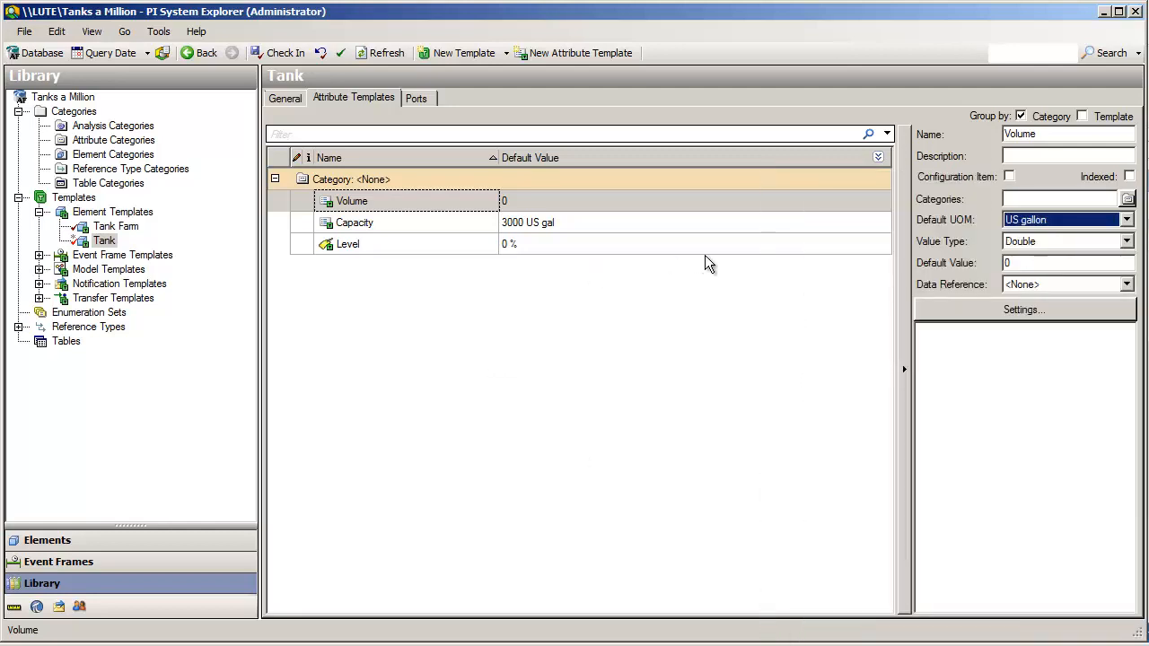
left_click(653, 290)
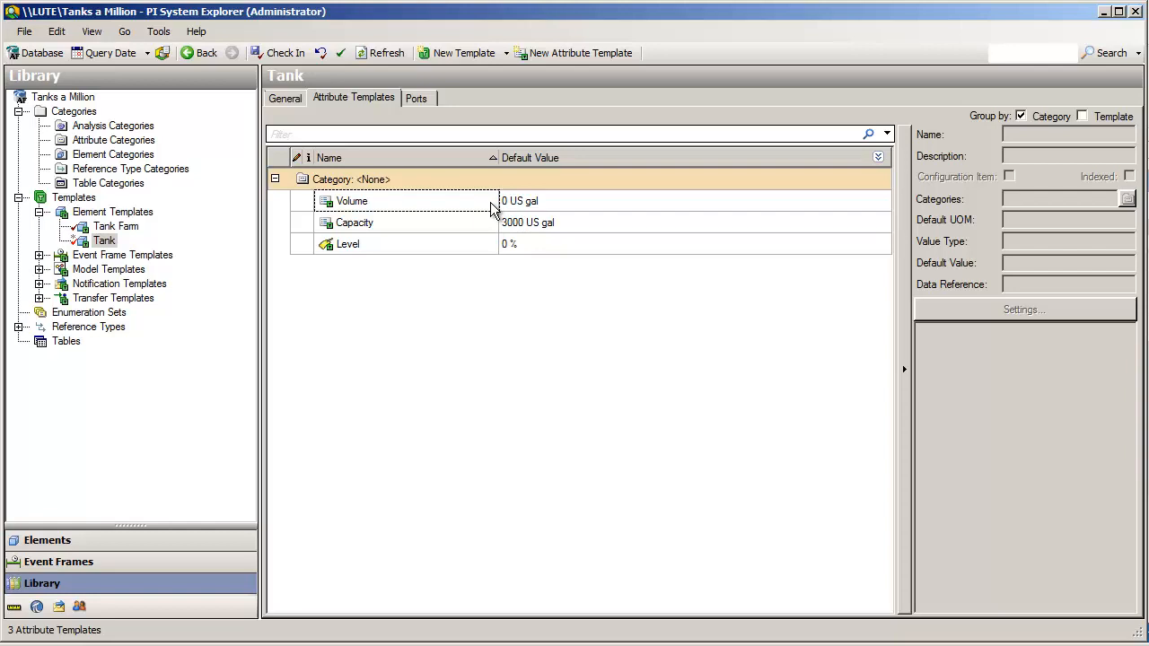
Set the Volume attribute's data reference to Formula
left_click(616, 205)
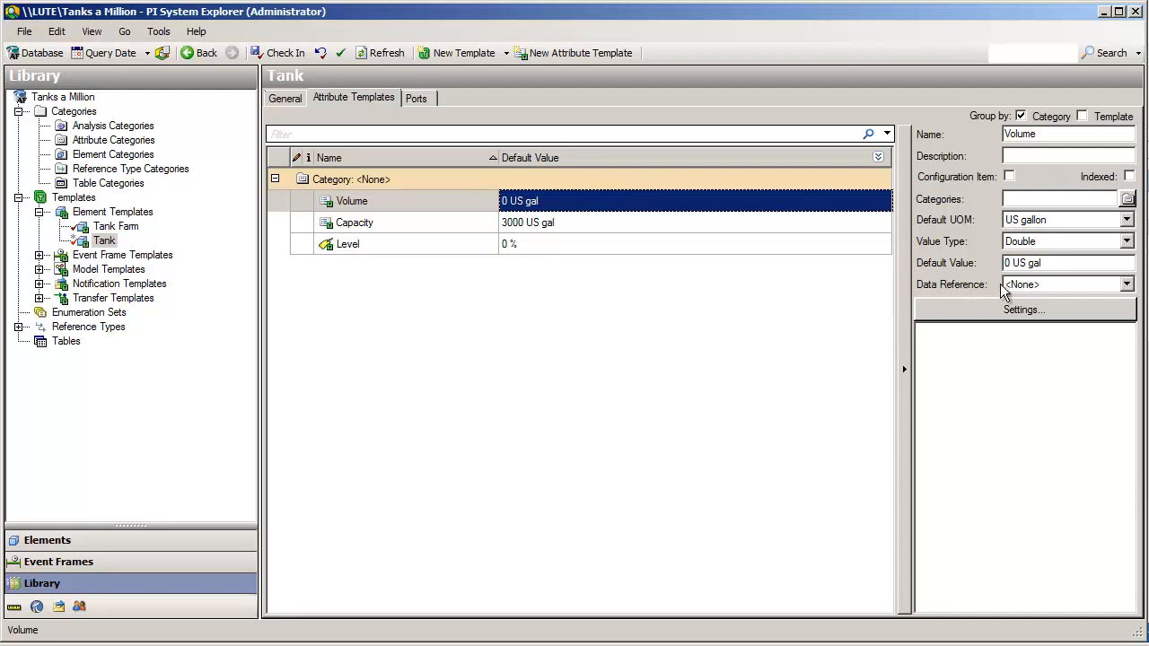
left_click(1040, 283)
left_click(1051, 360)
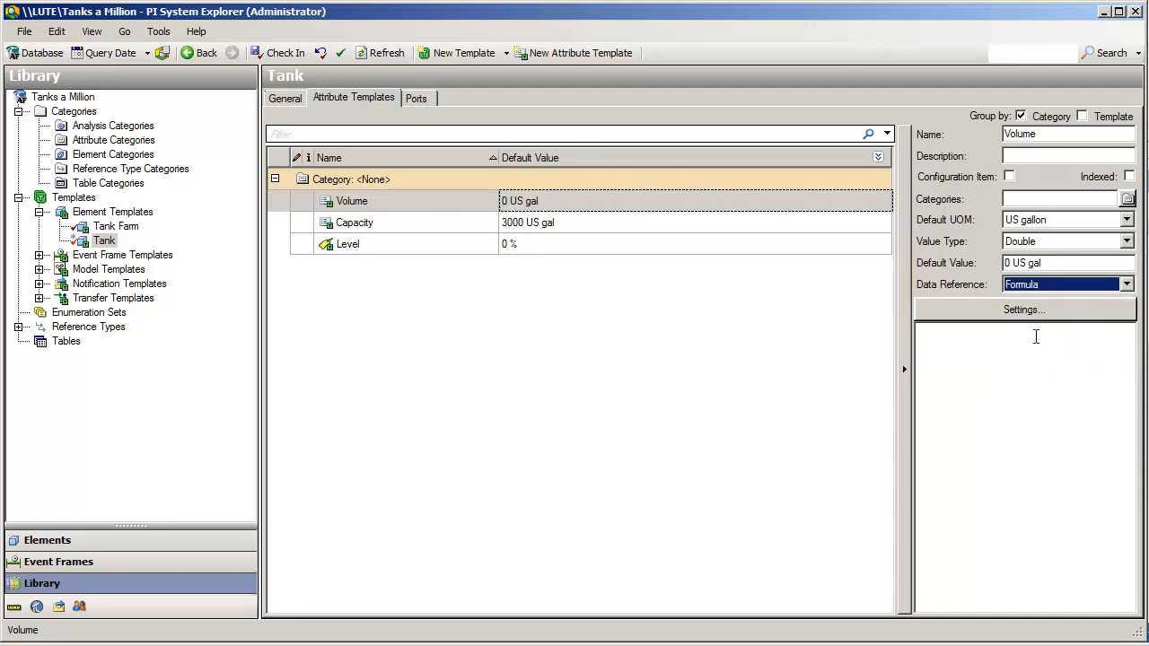
Add parameter C to the Volume formula, referencing the Capacity attribute with US gal as its unit of measure
left_click(1038, 311)
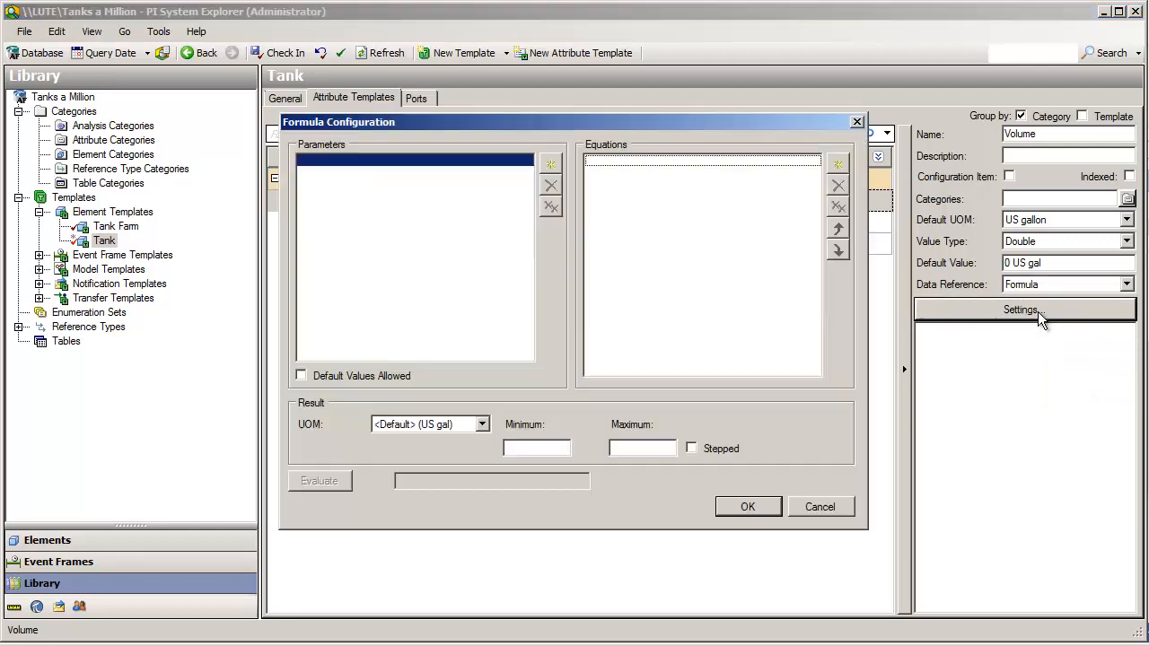
left_click_drag(498, 115, 501, 291)
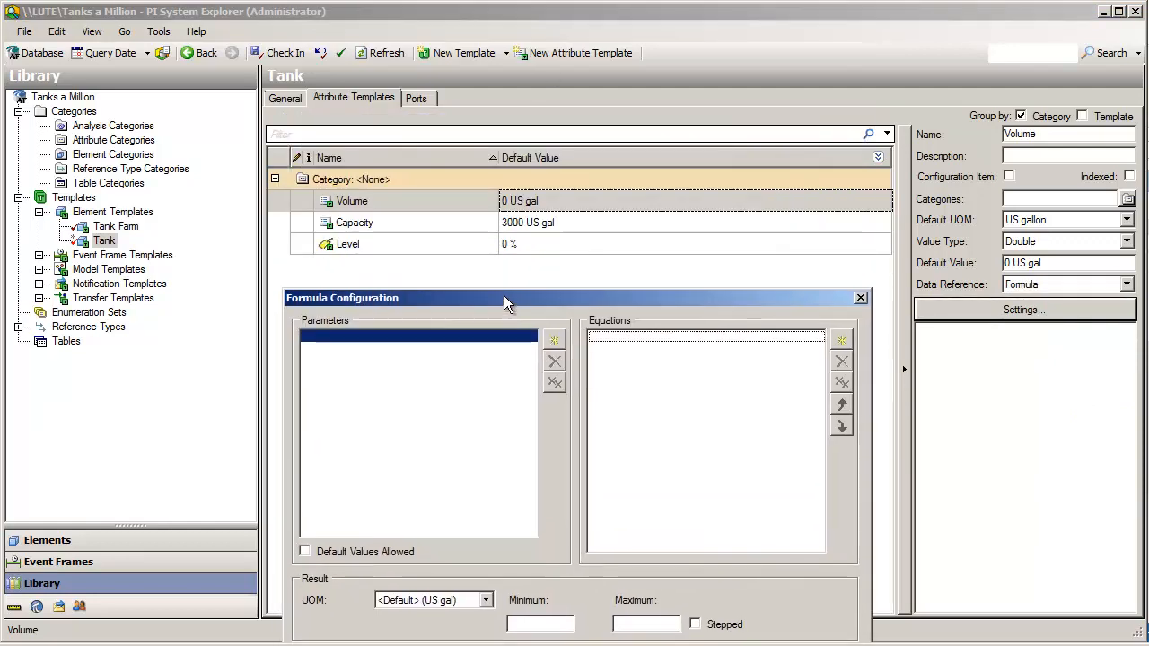
double_click(413, 338)
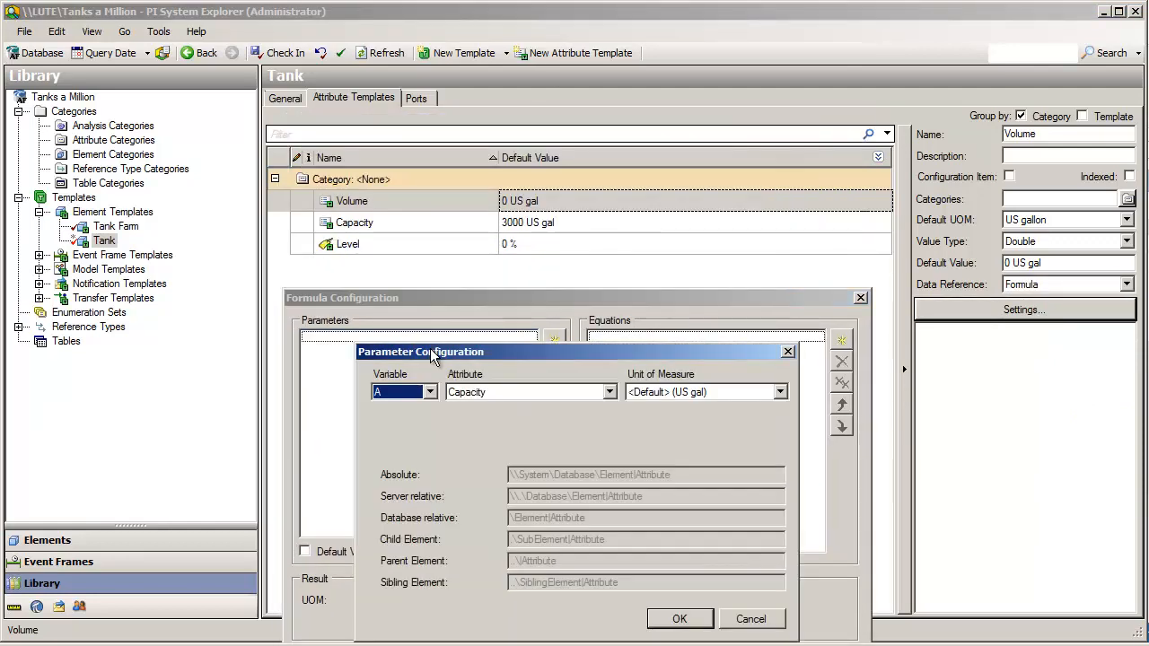
type("C")
left_click(705, 392)
left_click(686, 342)
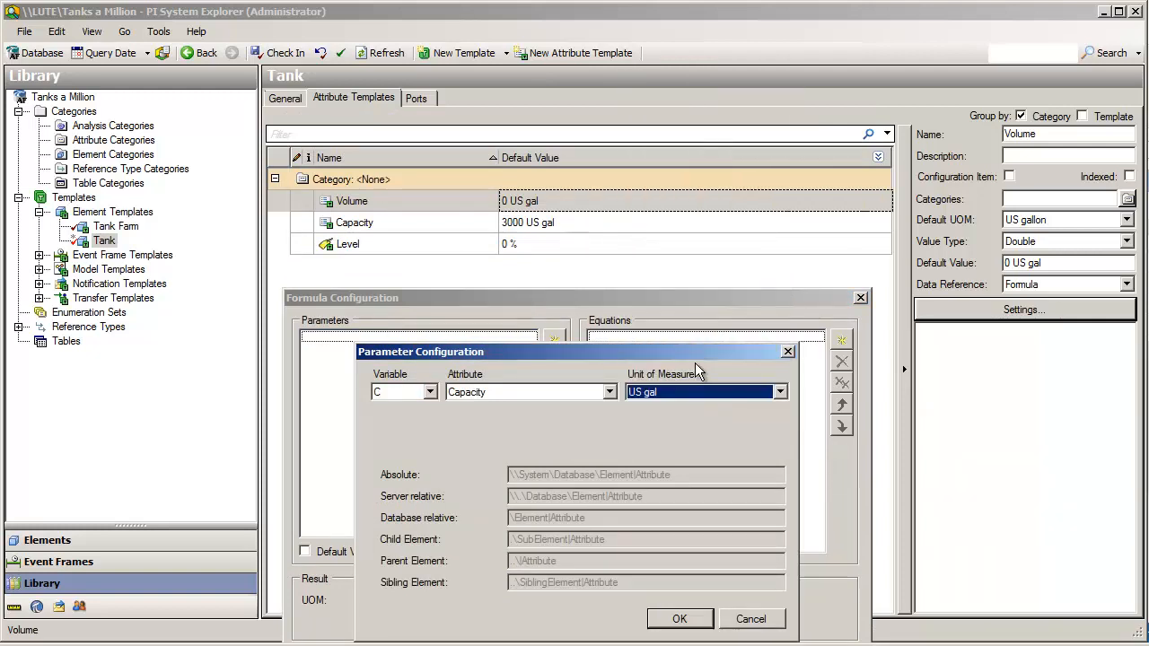
key("Return")
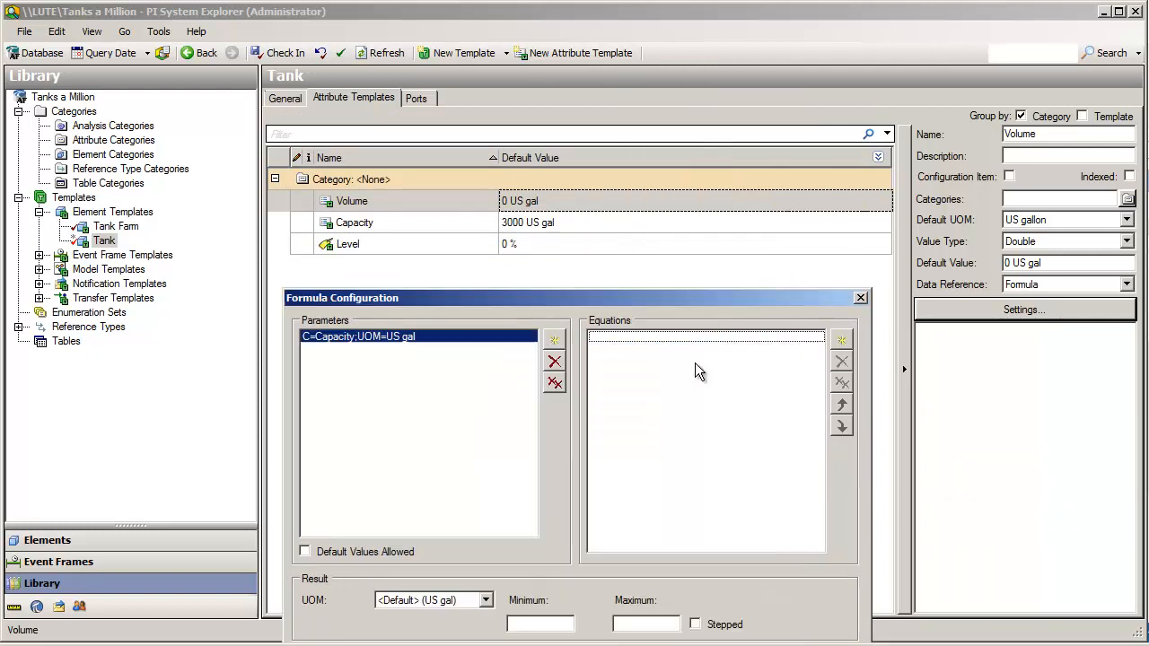
Add parameter L to the Volume formula, referencing the Level attribute with % as its unit of measure
left_click(555, 340)
type("L")
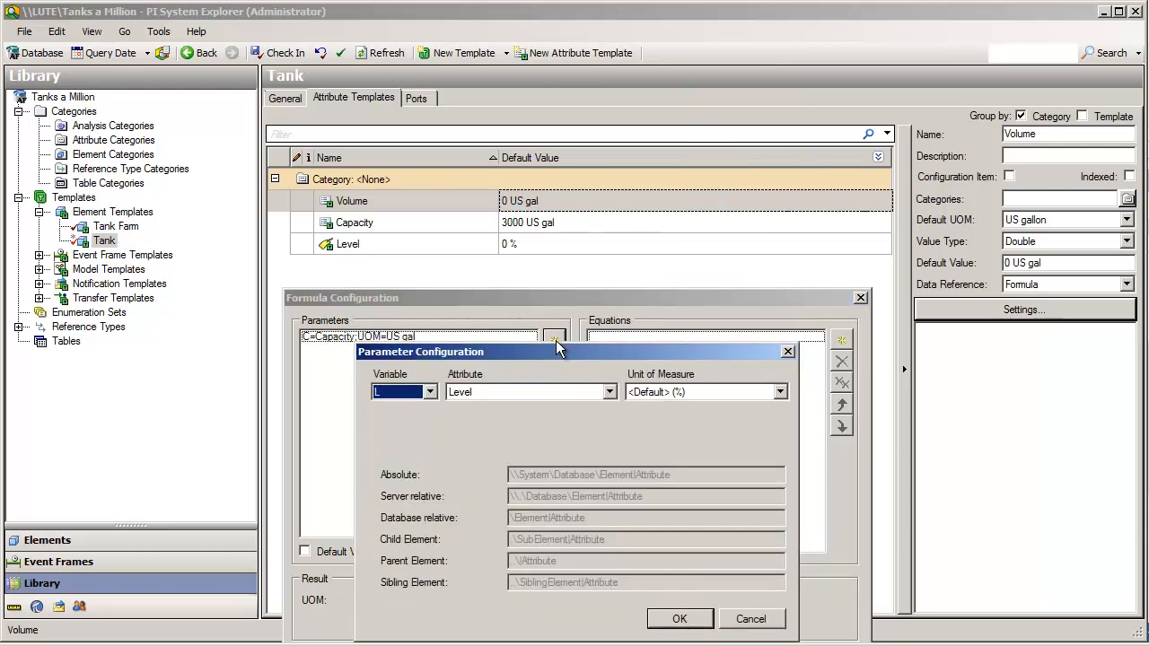
left_click(725, 391)
left_click(718, 432)
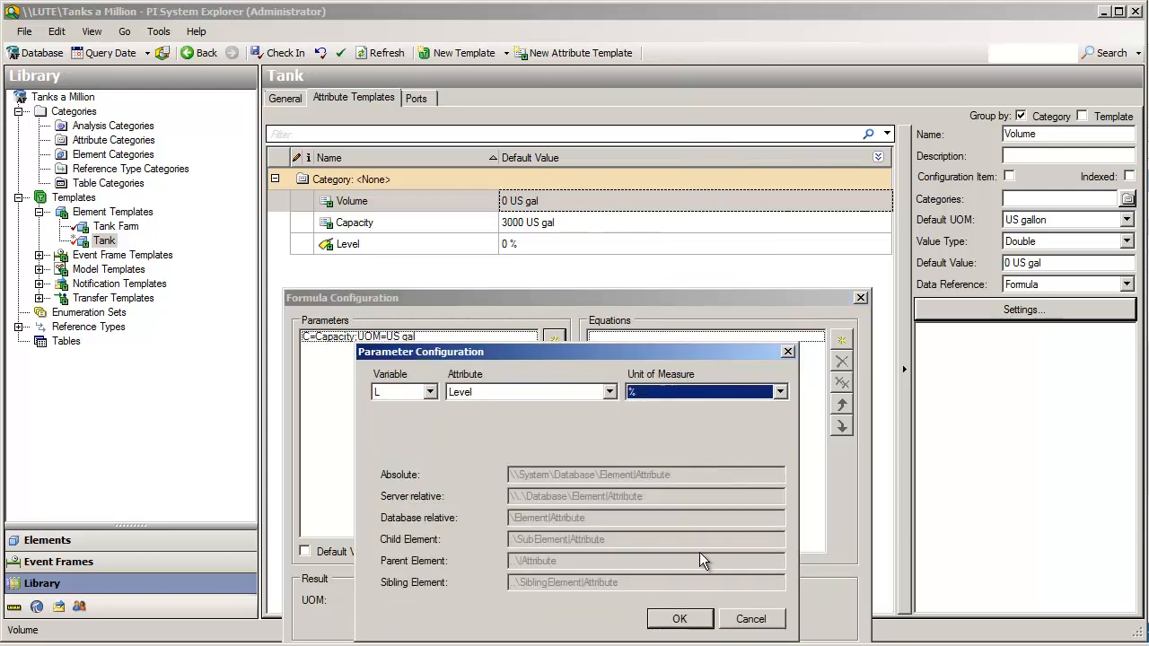
left_click(680, 618)
Enter the equation C*L/100 for the Volume formula and set its result unit of measure to US gal
left_click(633, 335)
left_click(633, 335)
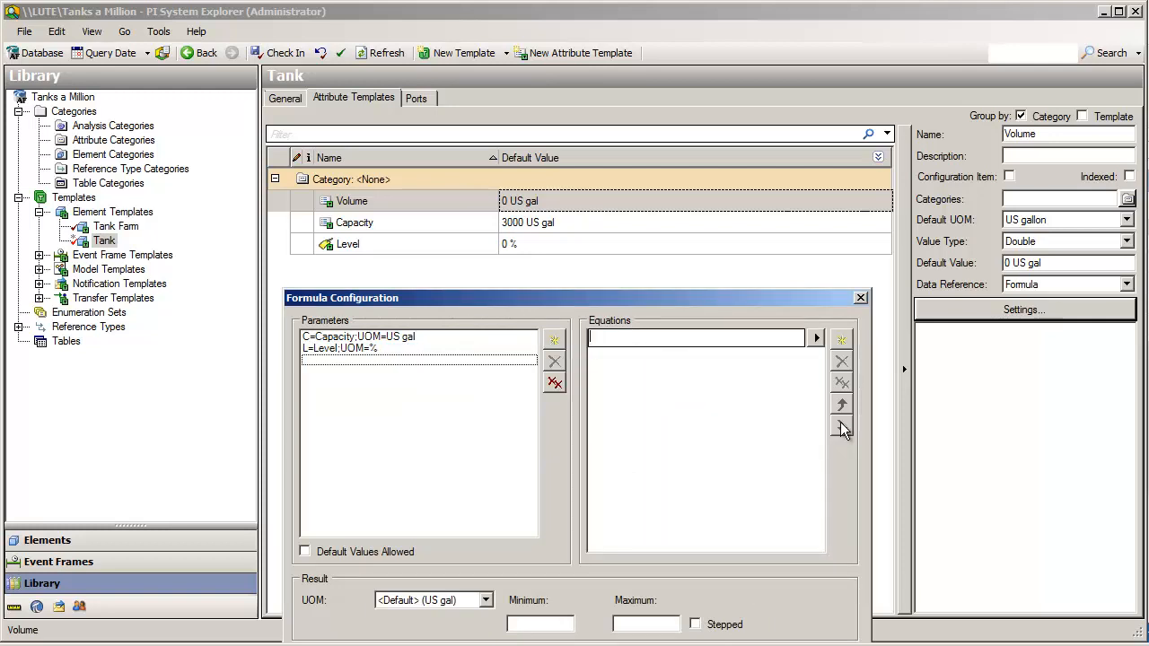
type("C*L/100")
key("Return")
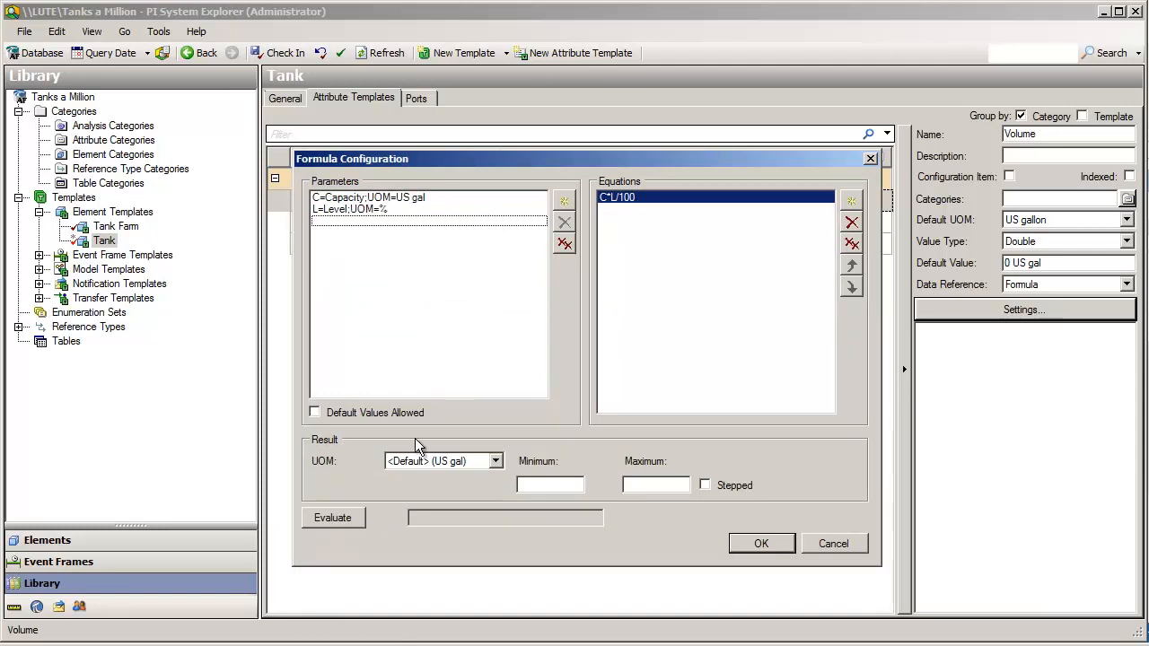
left_click(442, 461)
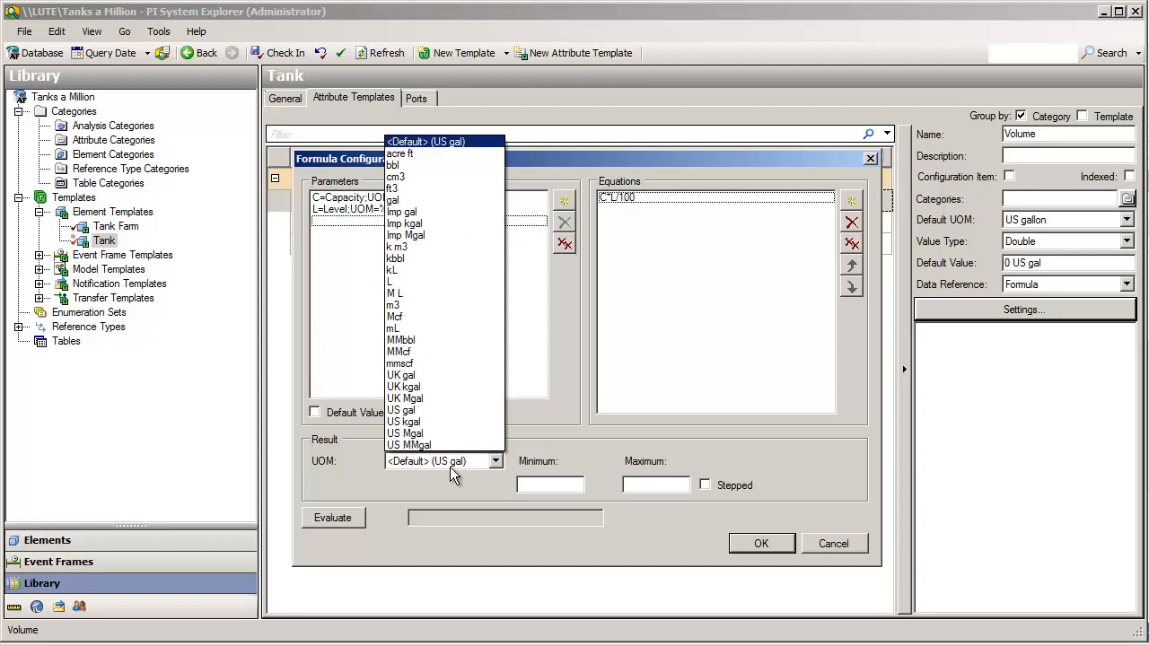
left_click(431, 410)
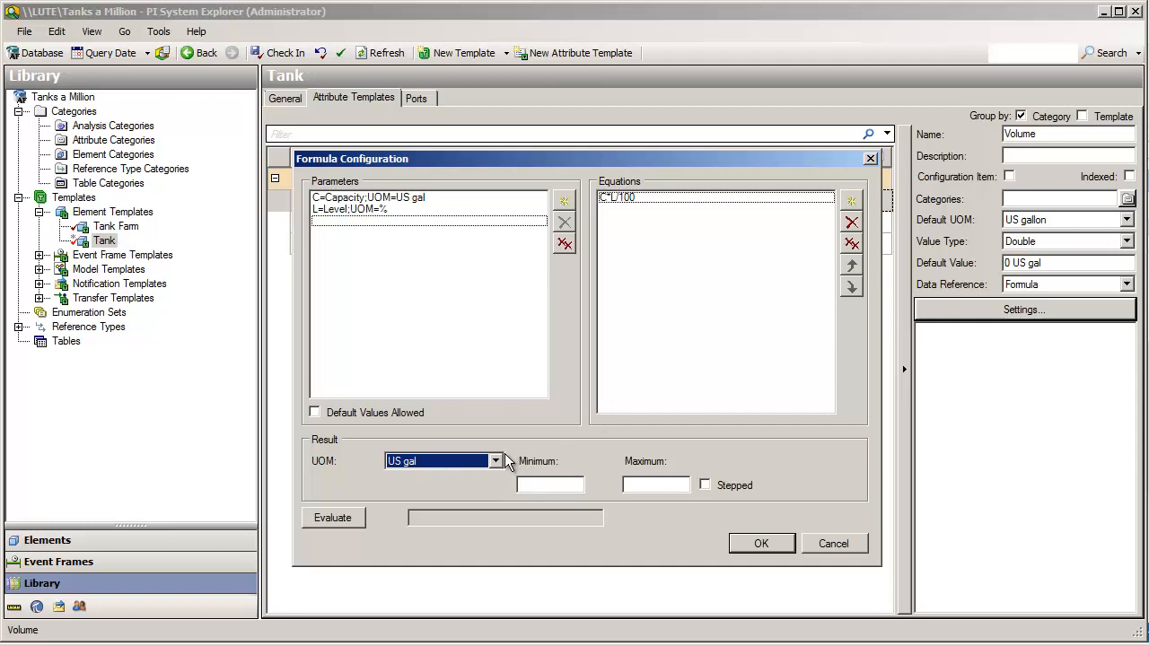
left_click(759, 545)
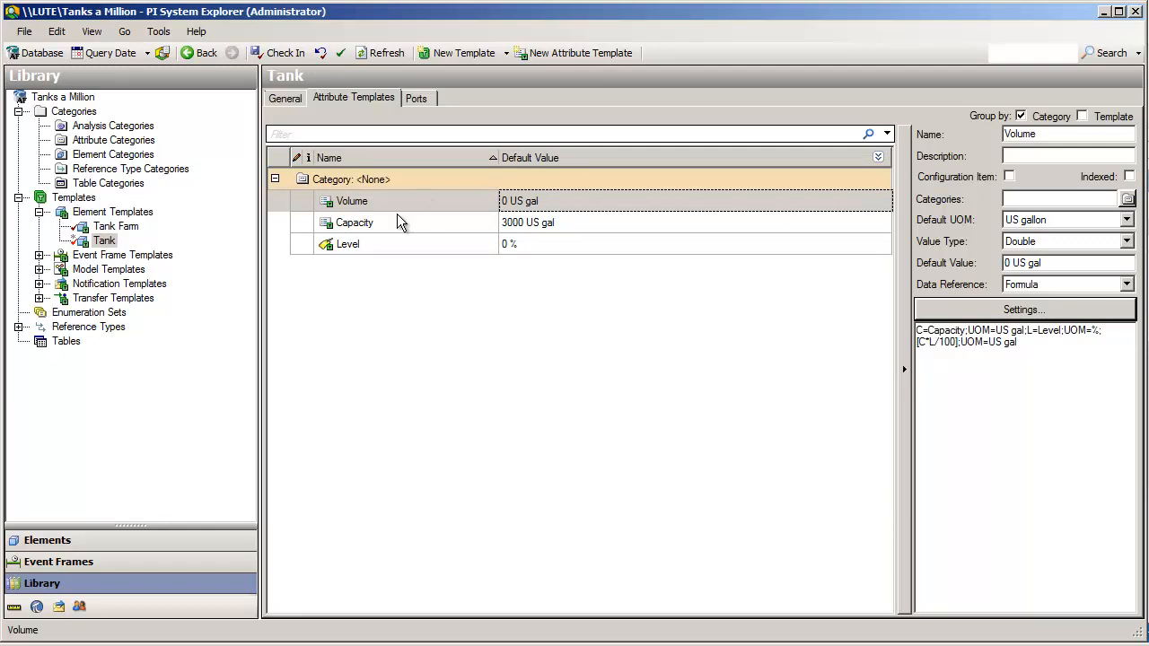
Compare the attribute values of Tank 1 and Tank 2 in Tank Farm 1, including the calculated Volume
left_click(150, 542)
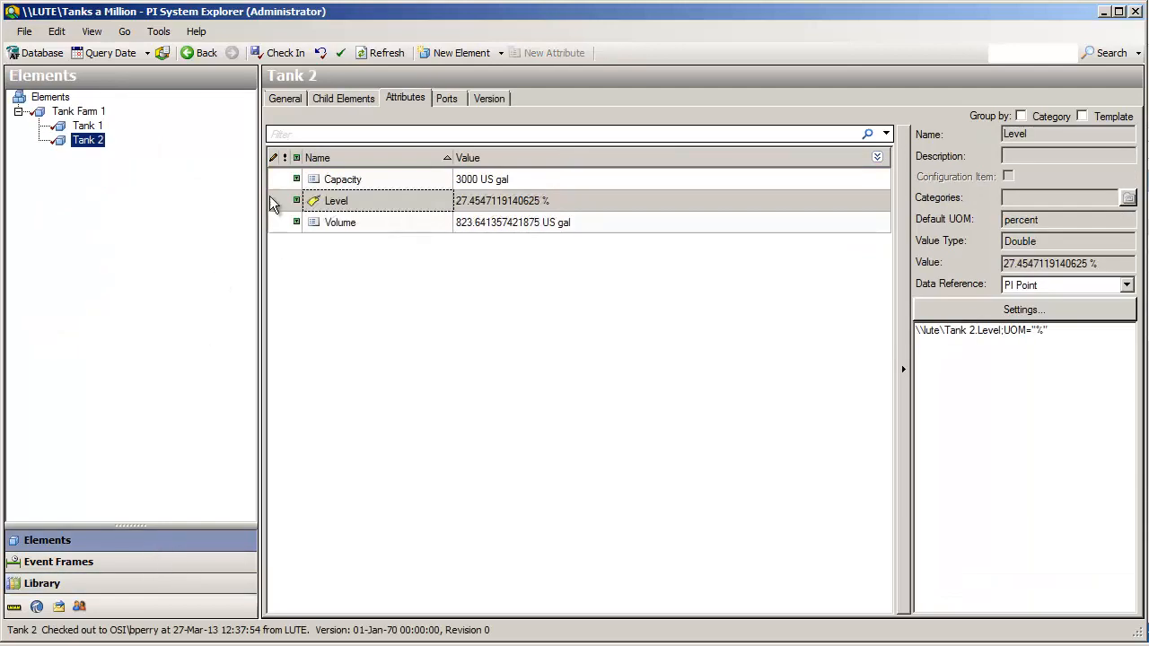
left_click(79, 128)
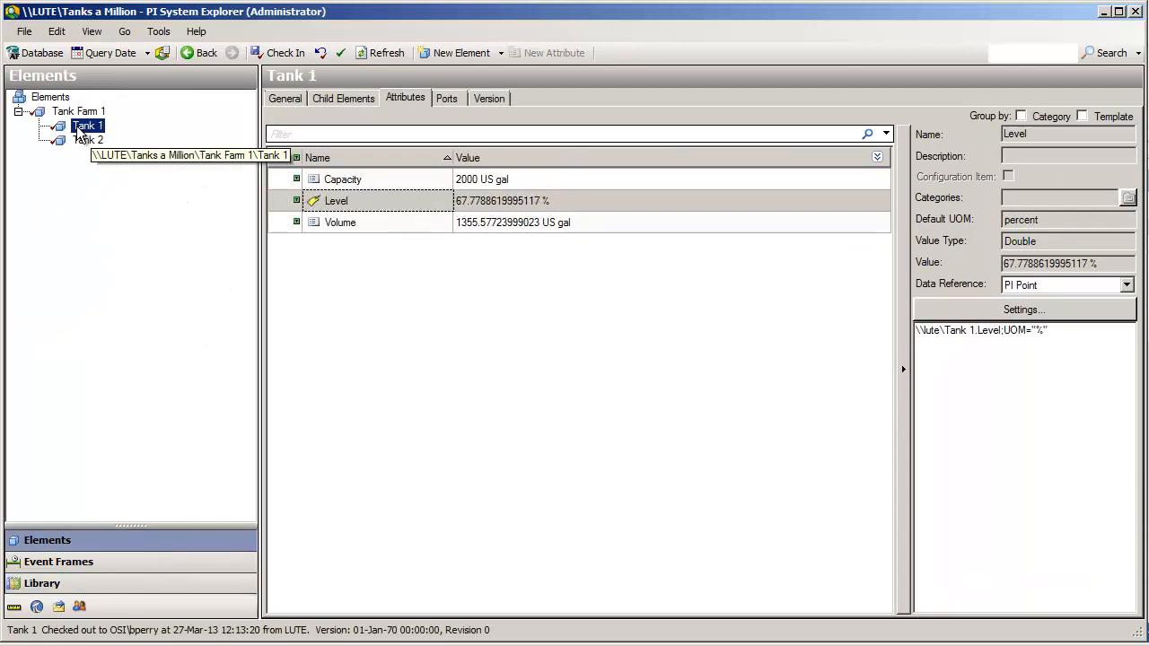
left_click(86, 140)
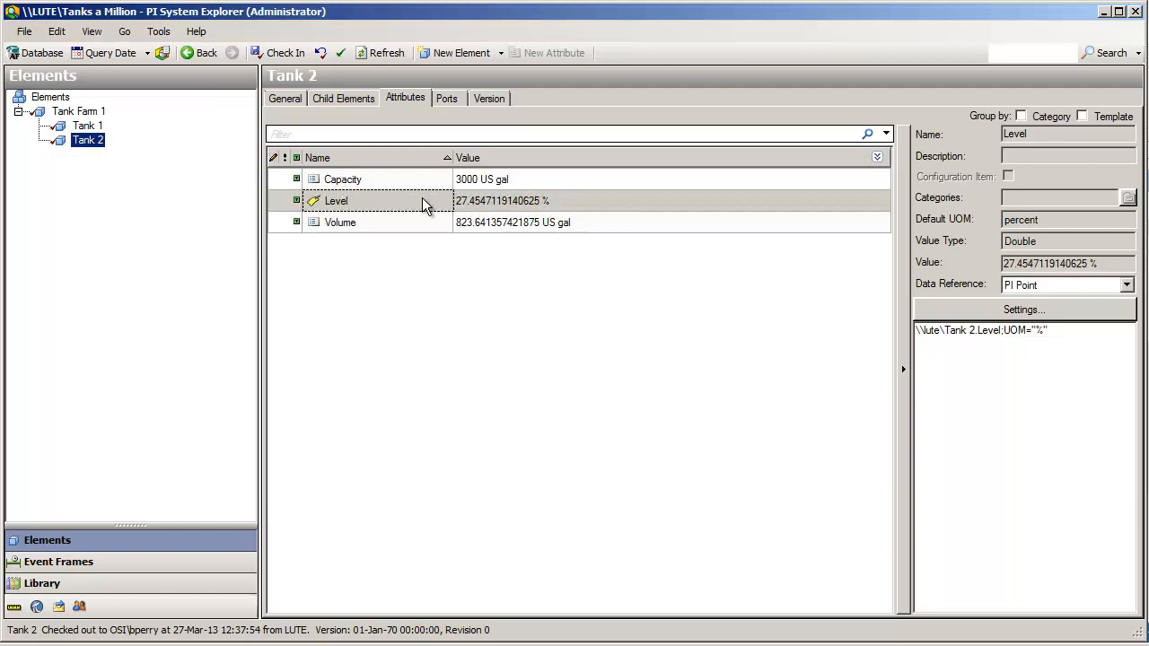
Examine the time series data of Tank 2's Volume attribute
right_click(478, 219)
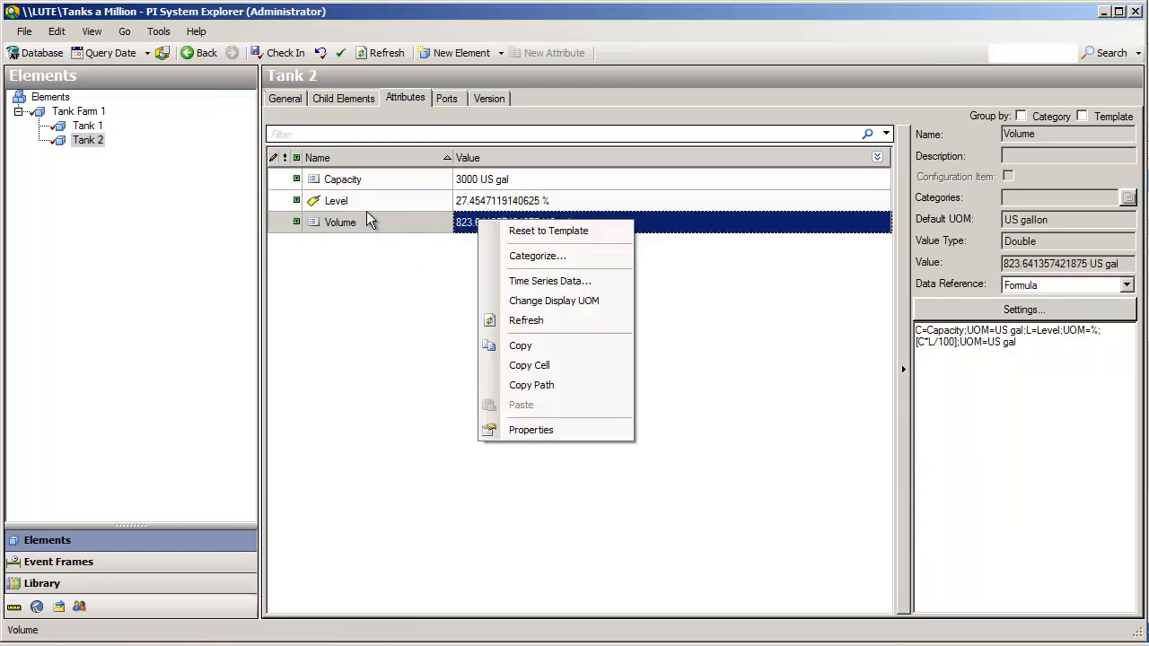
left_click(566, 283)
mouse_move(781, 293)
left_mouse_down()
mouse_move(794, 390)
mouse_move(768, 324)
mouse_move(778, 295)
left_mouse_up()
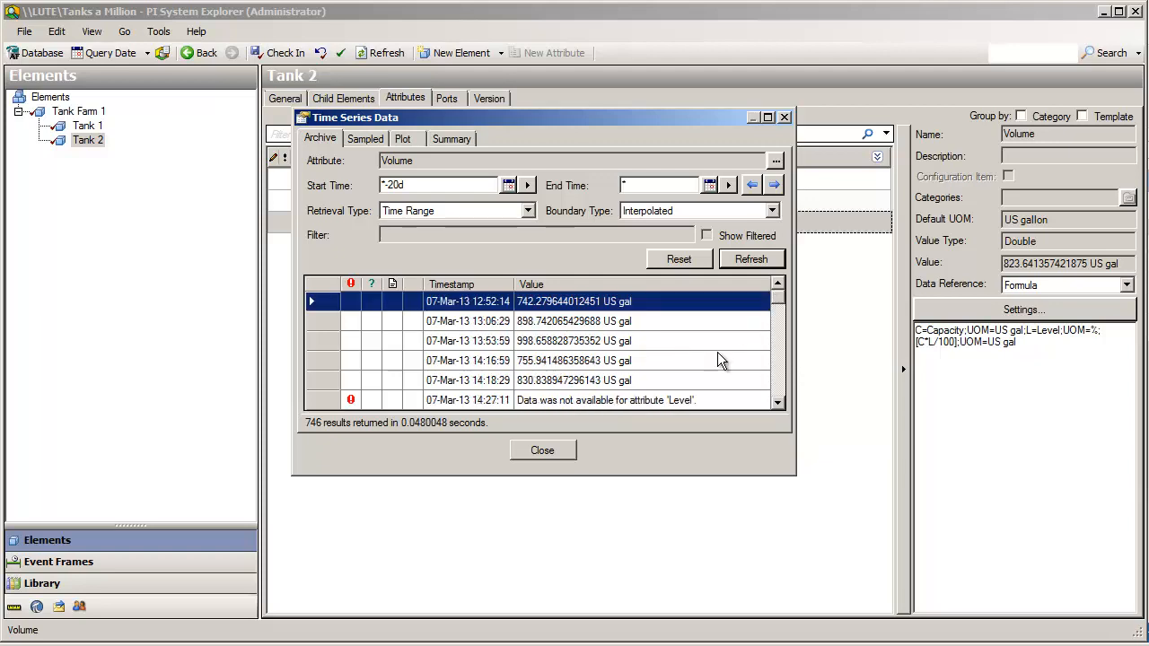
left_click(783, 118)
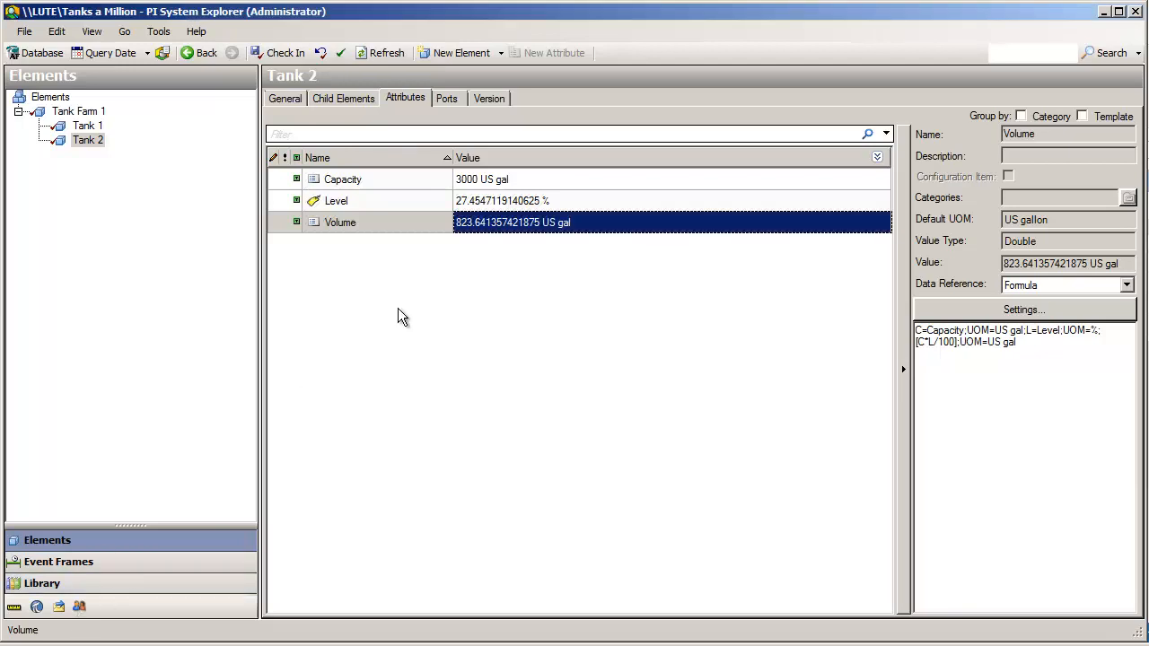
Add a new attribute template named Material to the Tank element template in the library
right_click(359, 272)
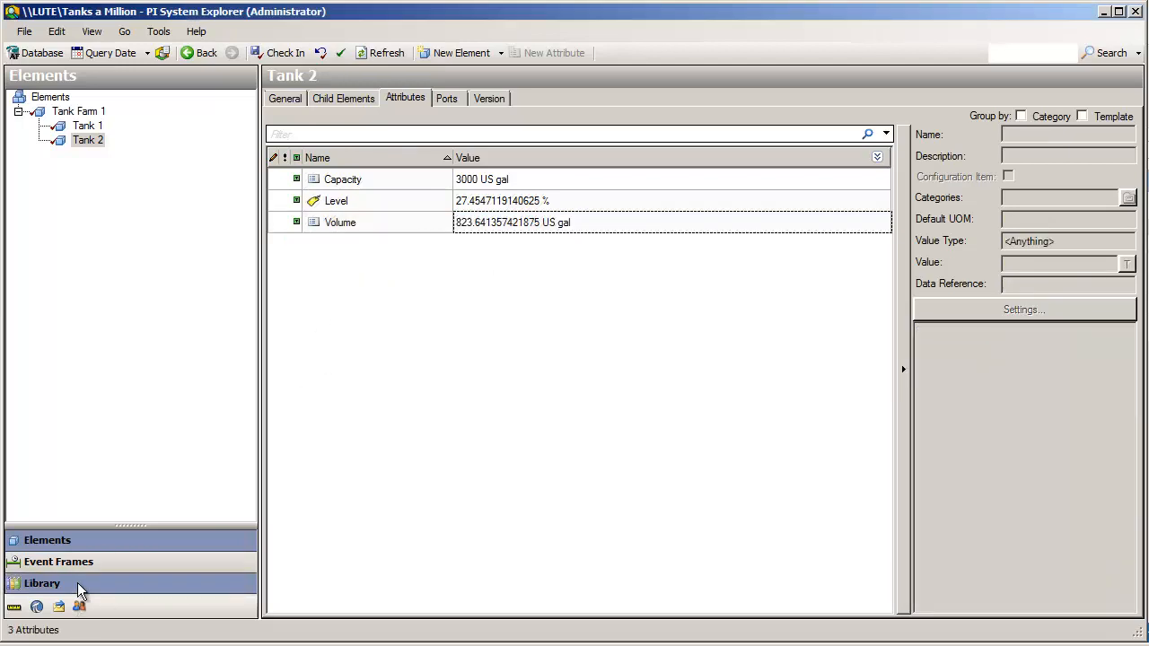
left_click(77, 582)
right_click(389, 287)
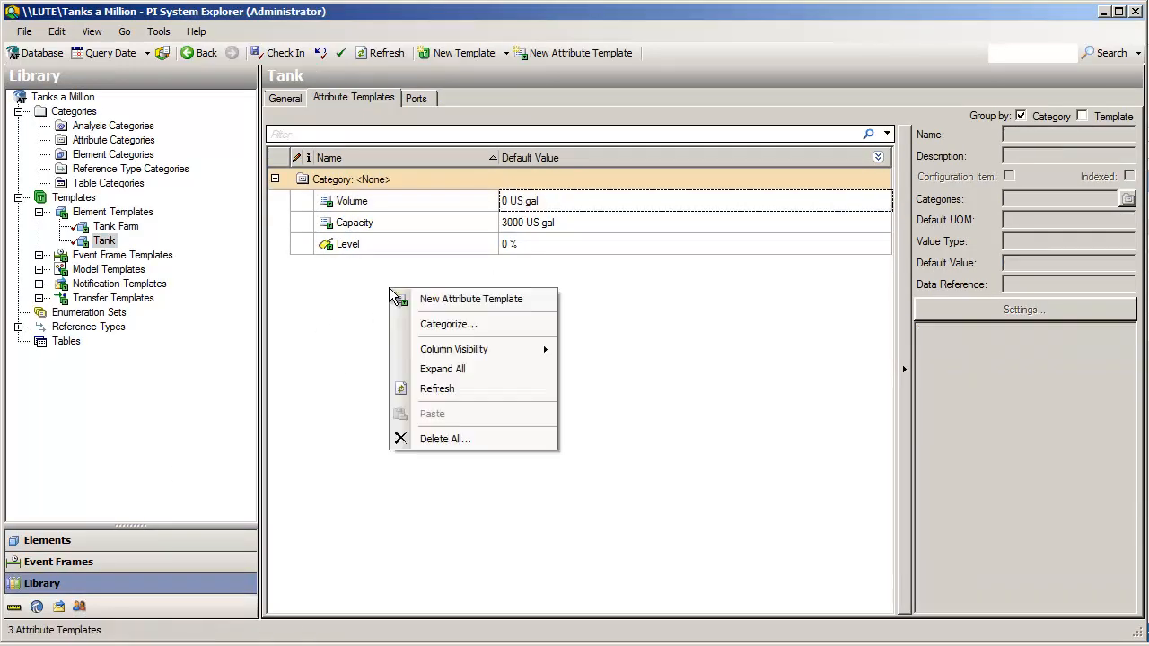
left_click(431, 302)
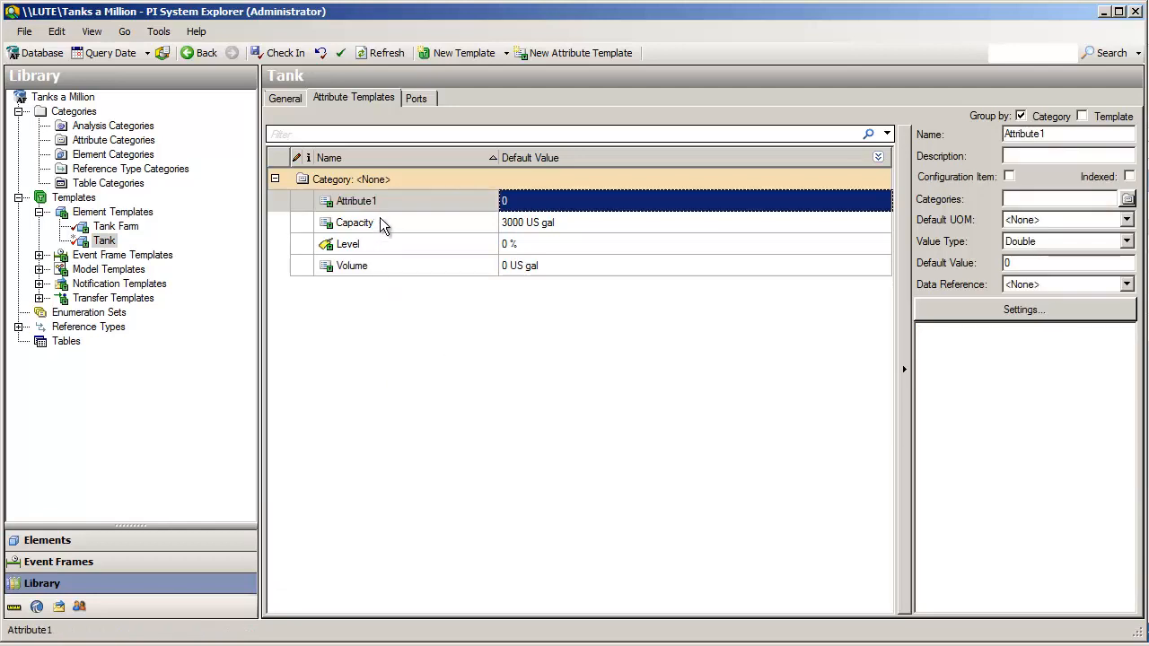
left_click(397, 200)
type("Material")
key("Return")
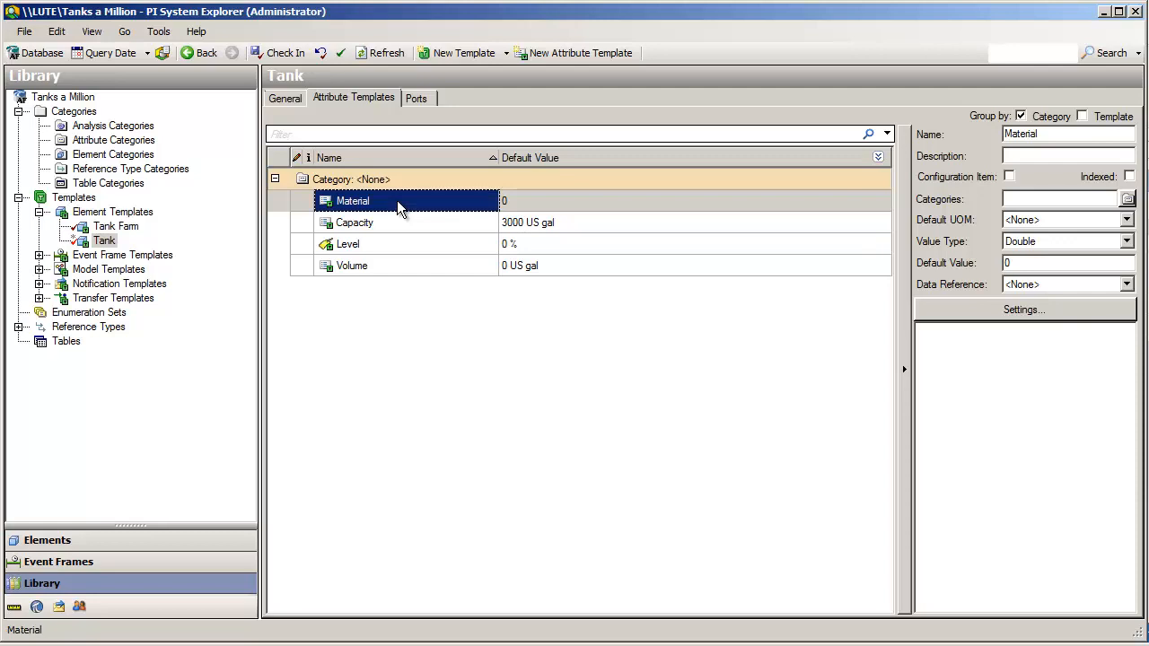
left_click(1126, 240)
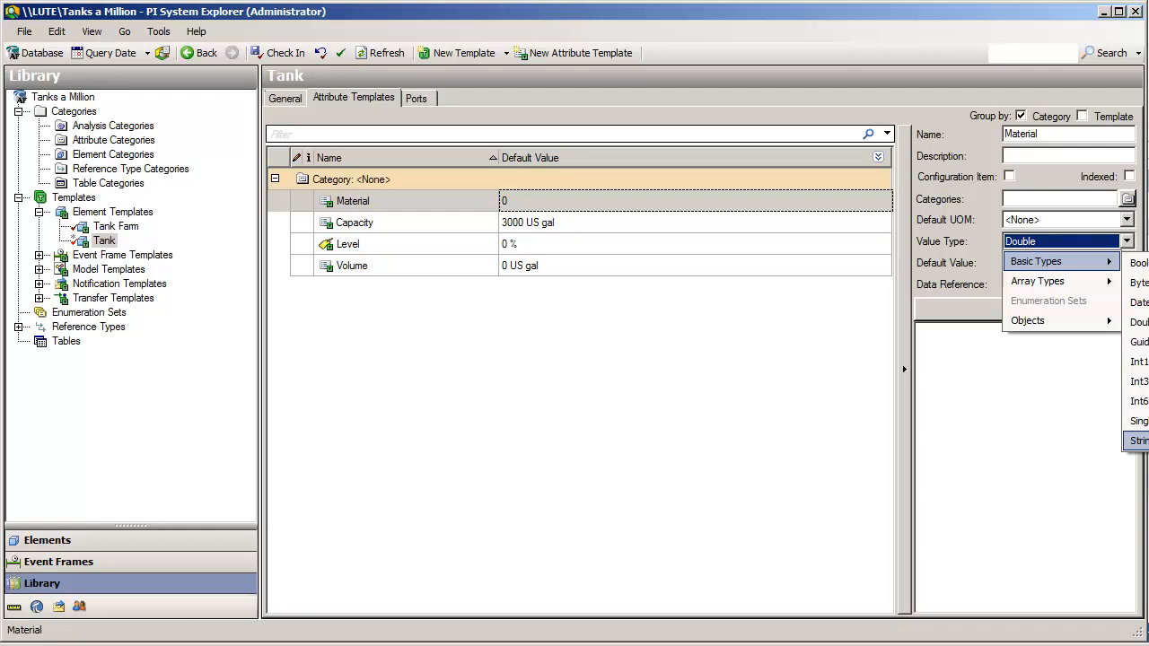
left_click(596, 372)
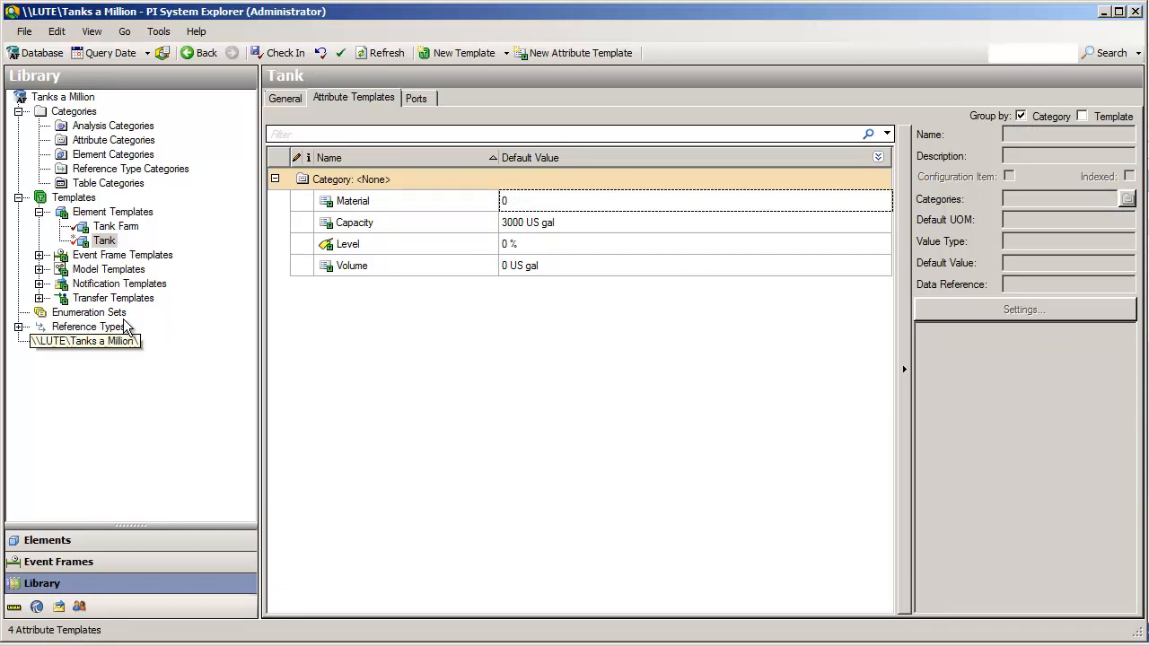
Create a new enumeration set named Materials in the library
left_click(89, 312)
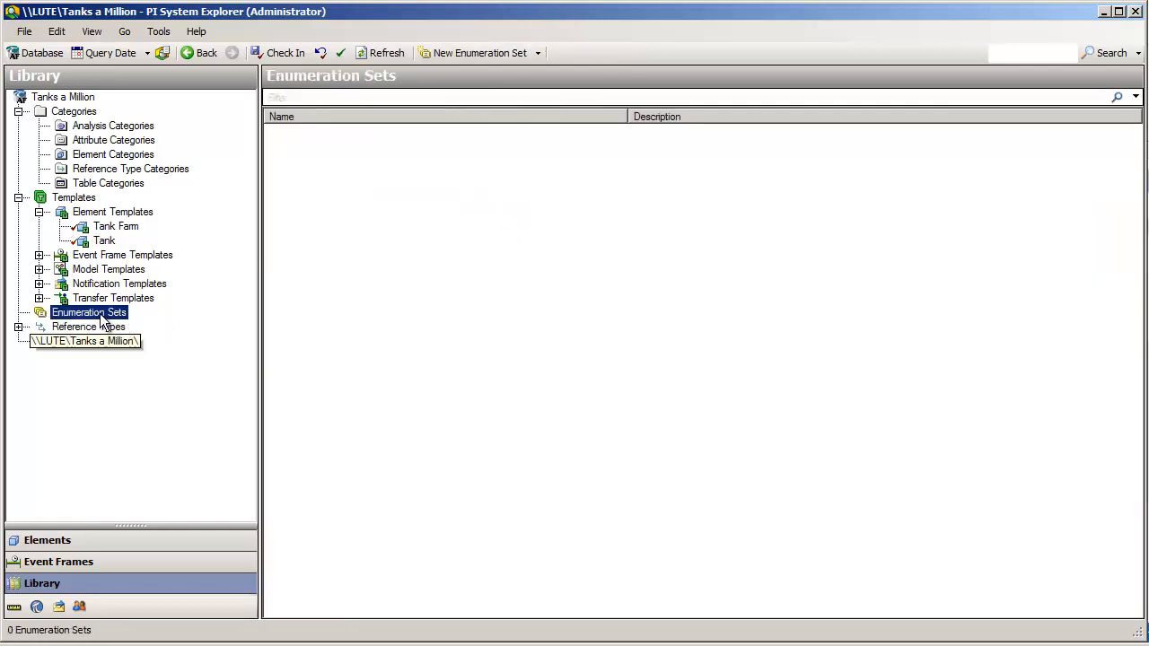
right_click(101, 316)
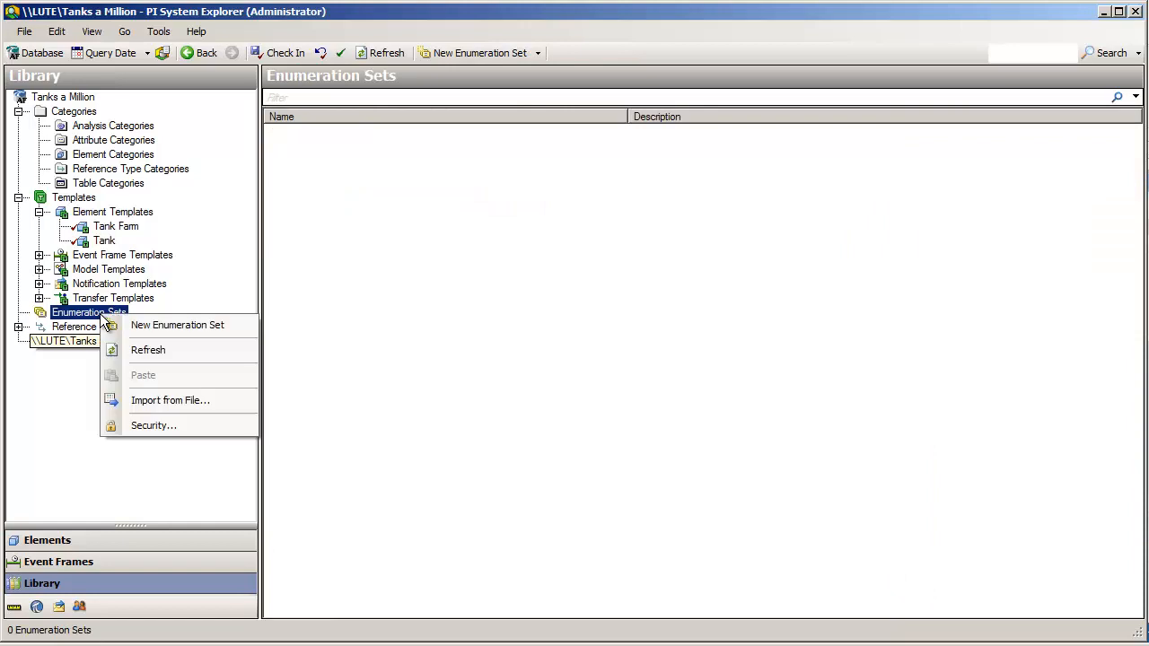
left_click(161, 328)
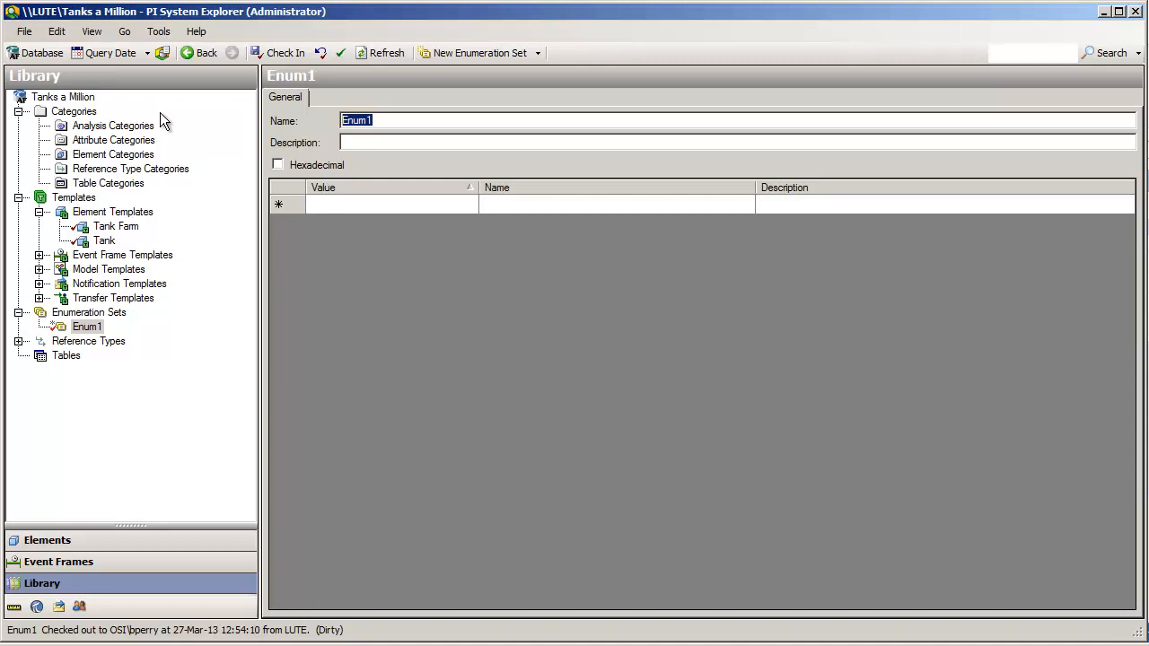
type("Materials")
Add the entries Methanol, Ethanol and Diet Coke to the Materials enumeration set
left_click(535, 208)
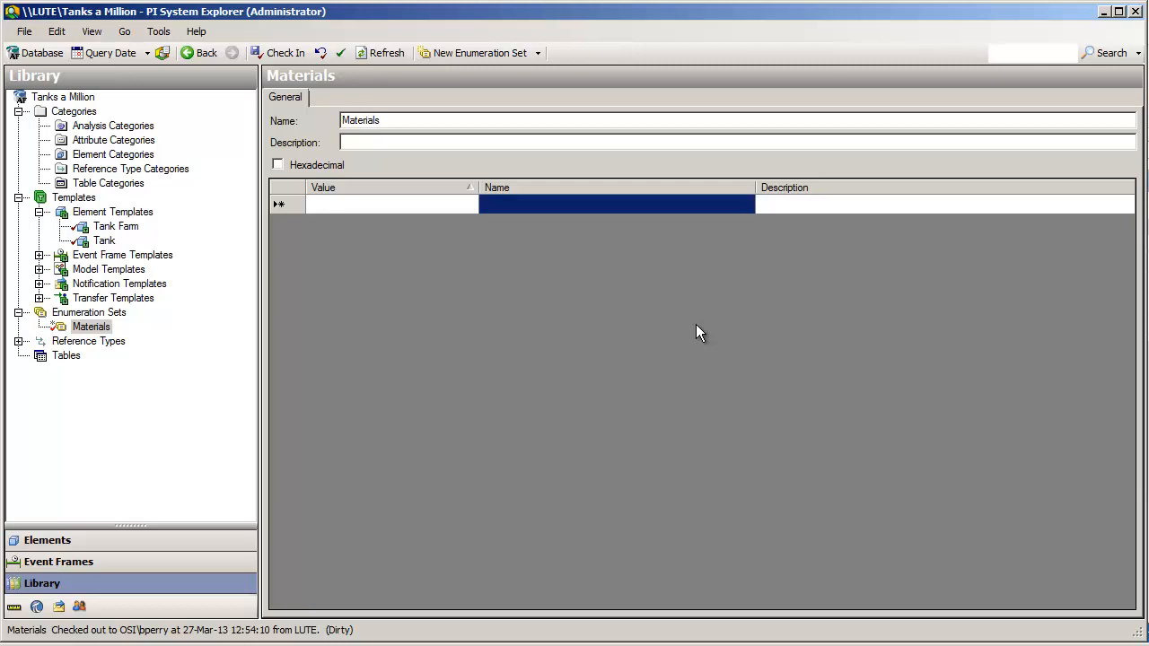
type("Meth")
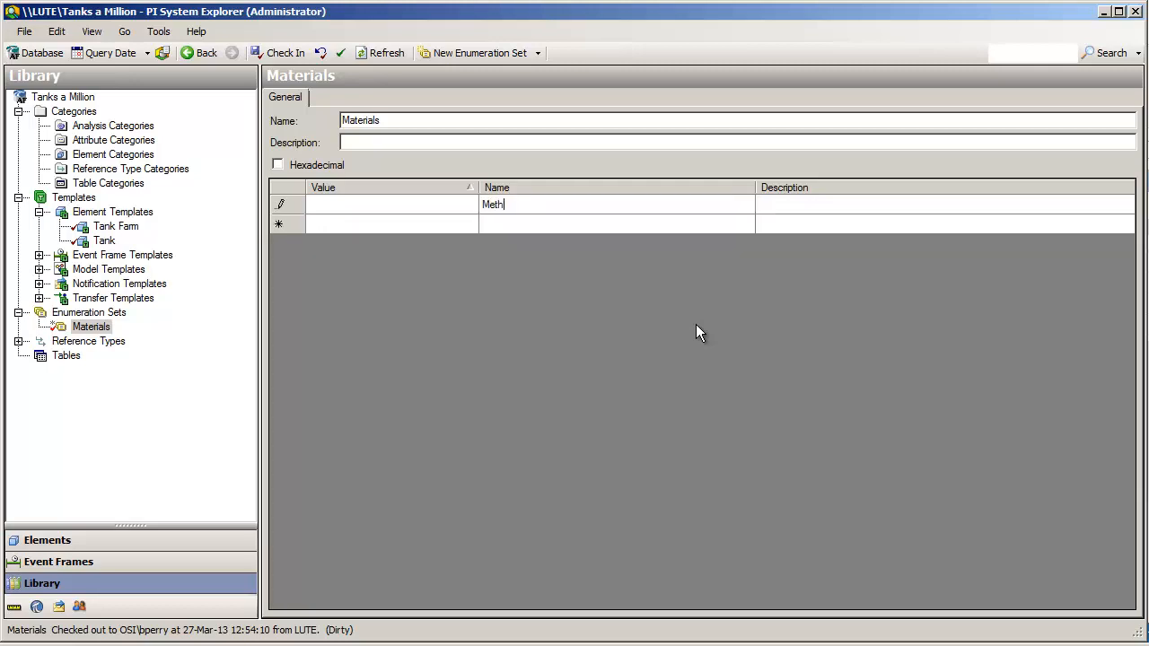
type("anol")
key("Return")
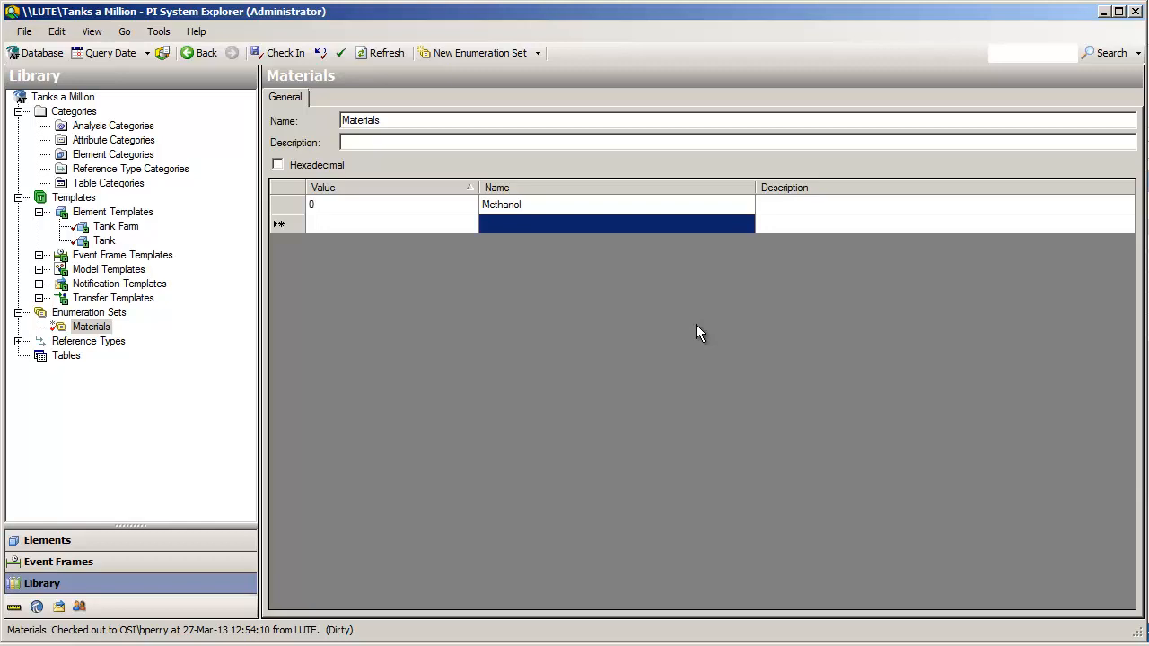
type("Eth")
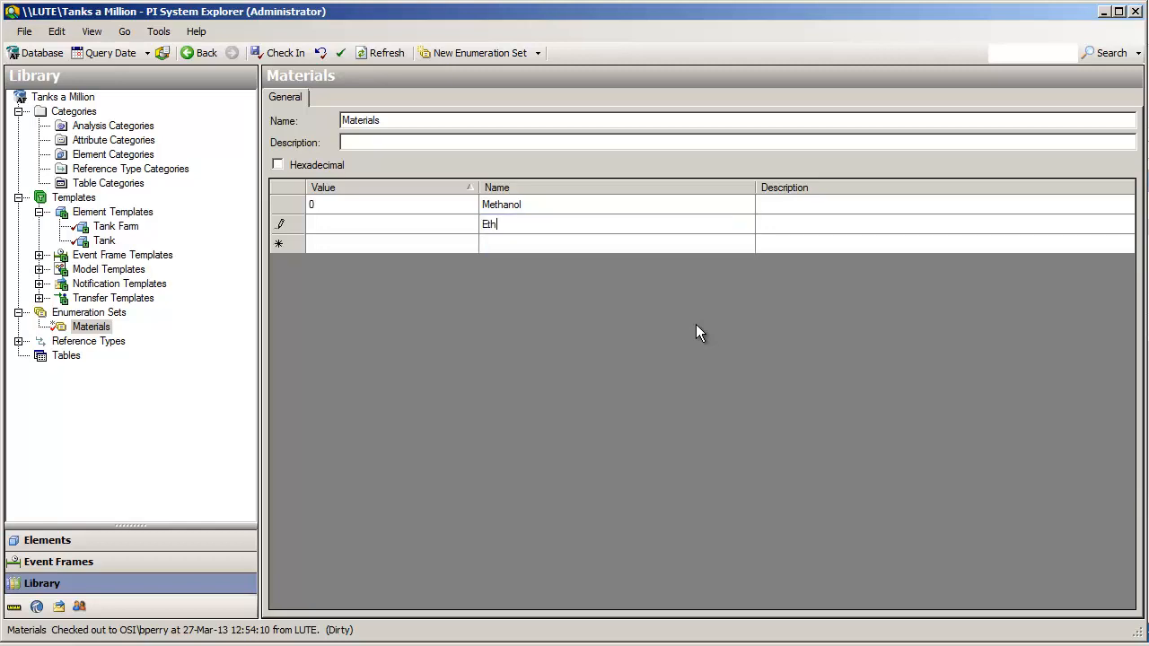
type("anol")
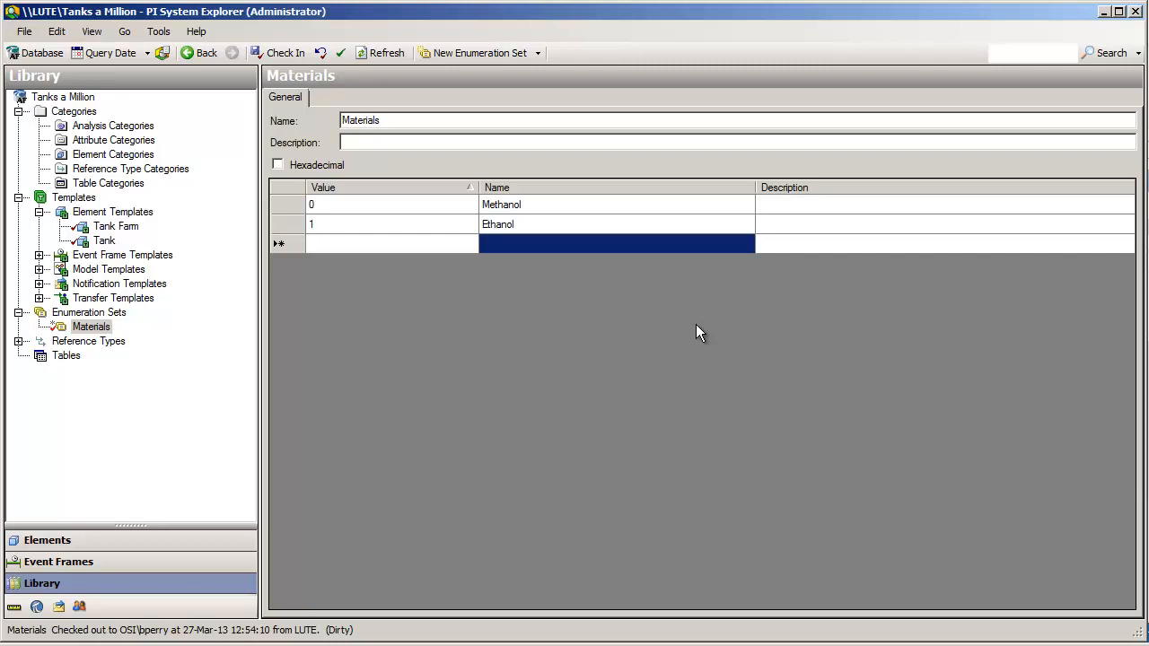
type("Diet Coke")
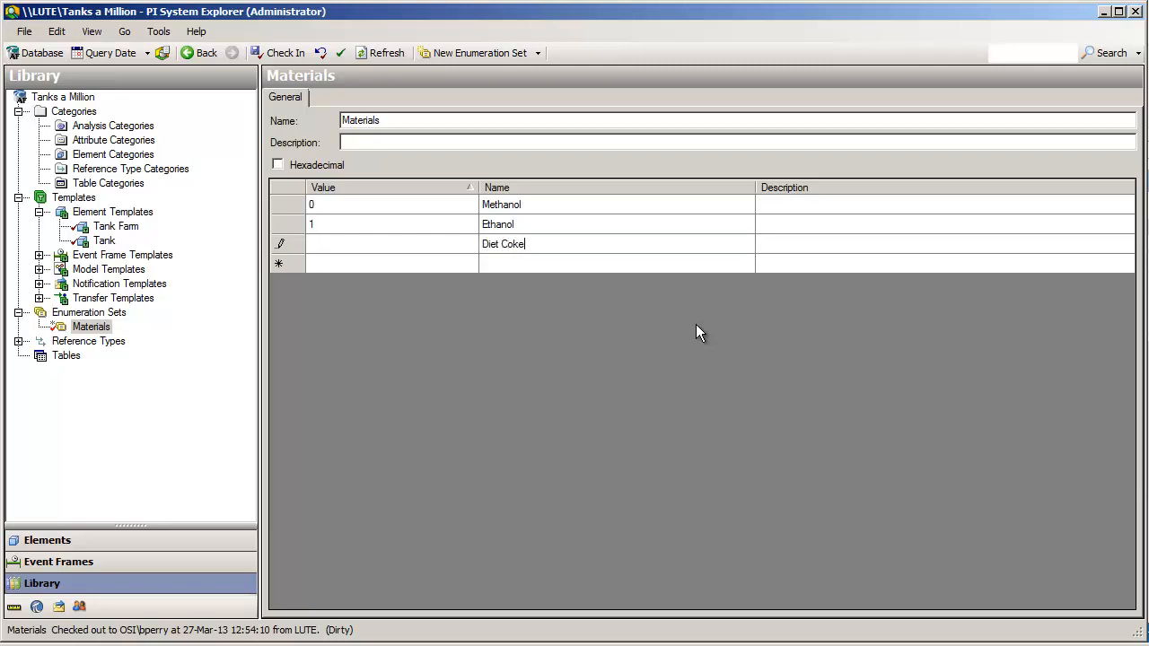
key("Return")
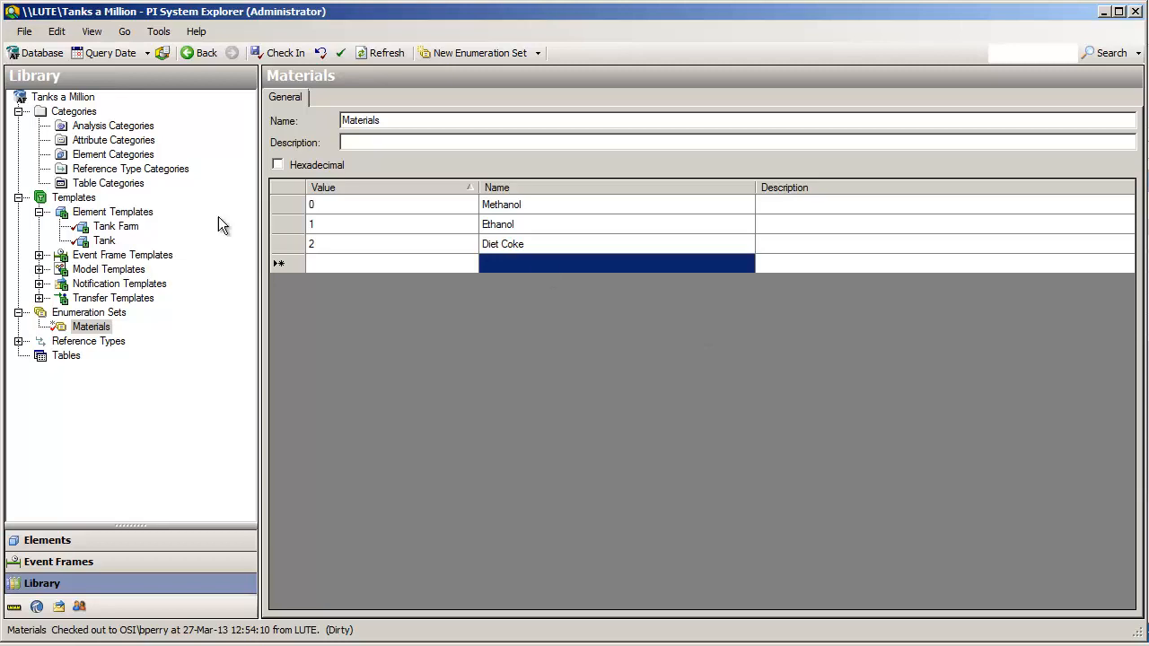
Set the value type of the Tank template's Material attribute to the Materials enumeration set
left_click(104, 241)
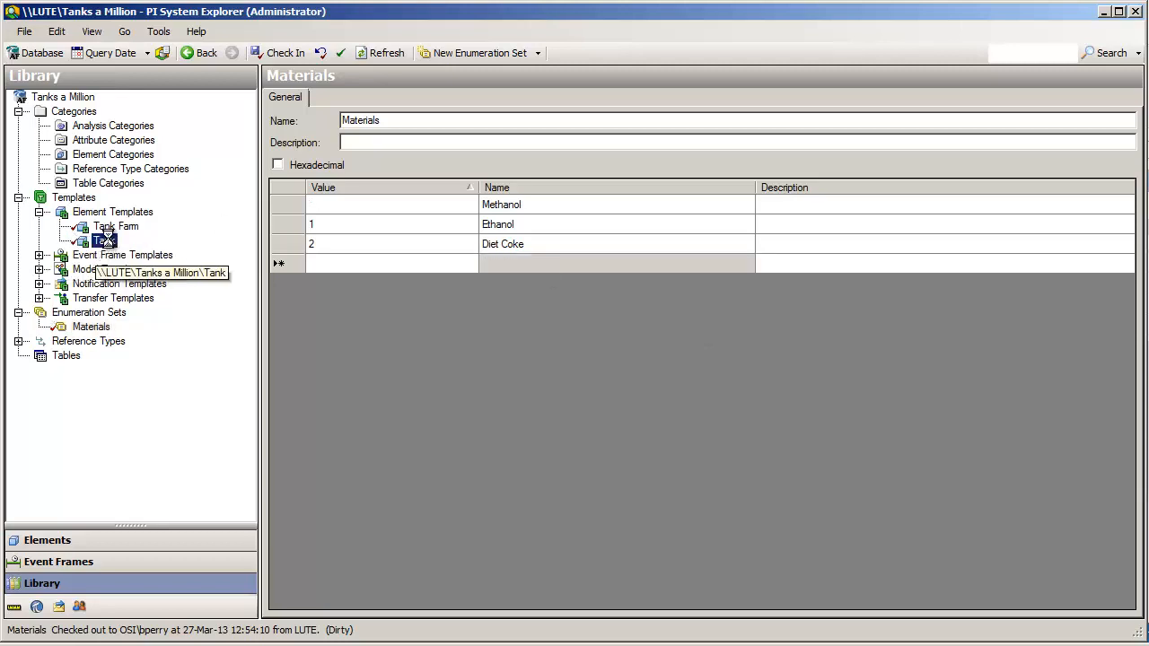
left_click(334, 247)
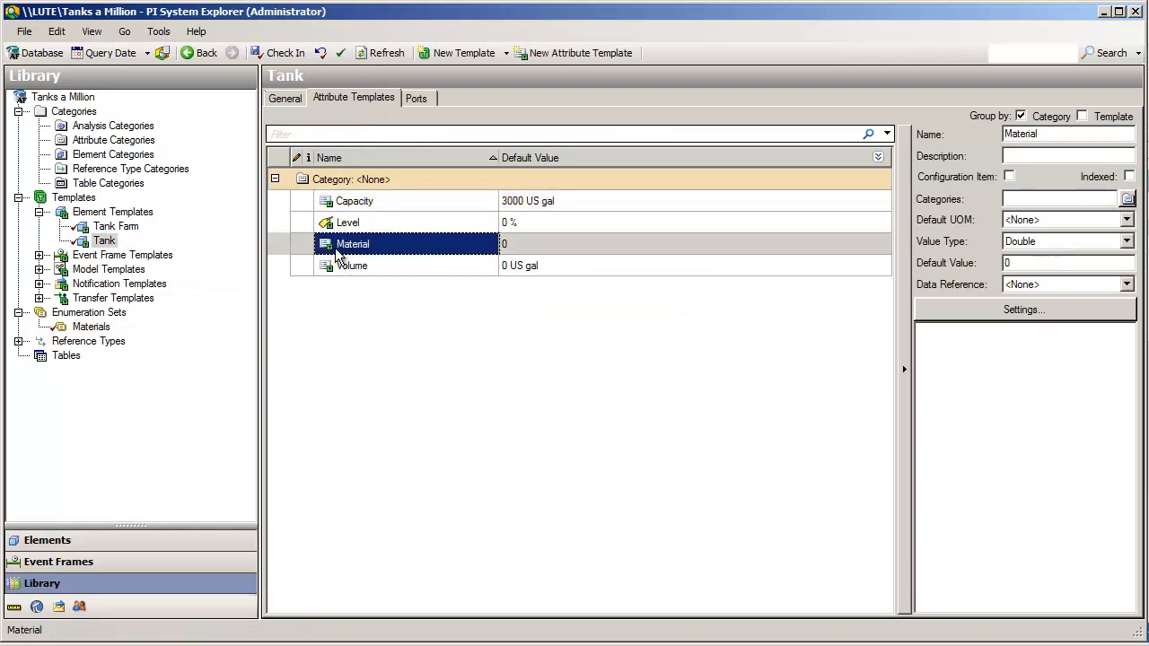
left_click(1056, 223)
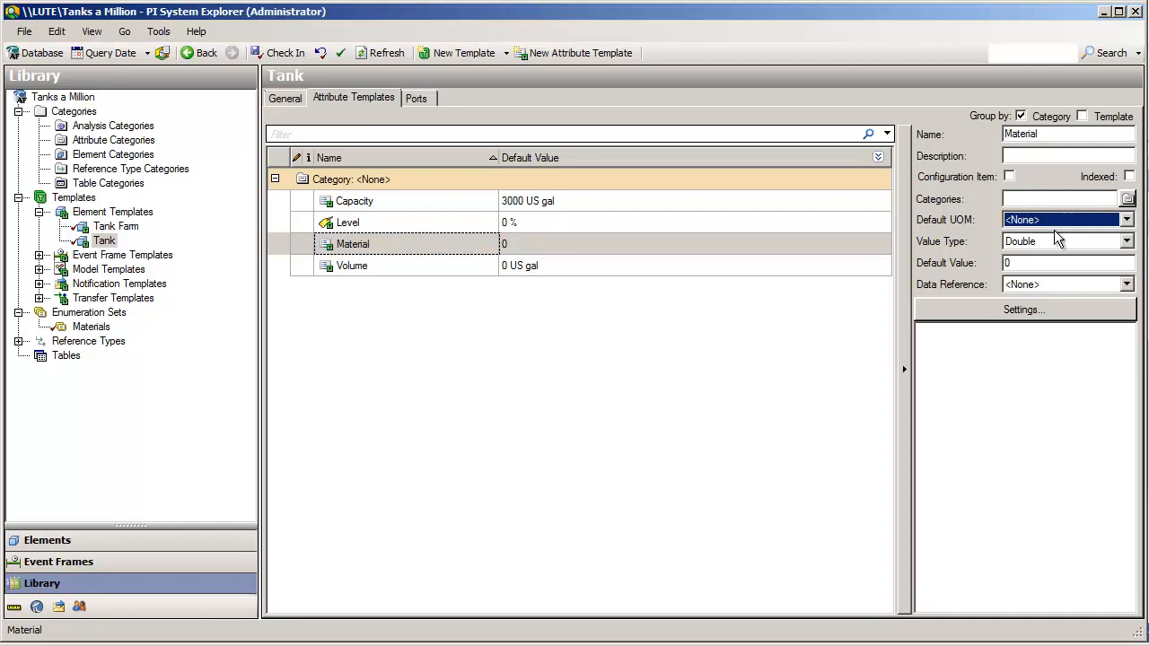
left_click(1059, 246)
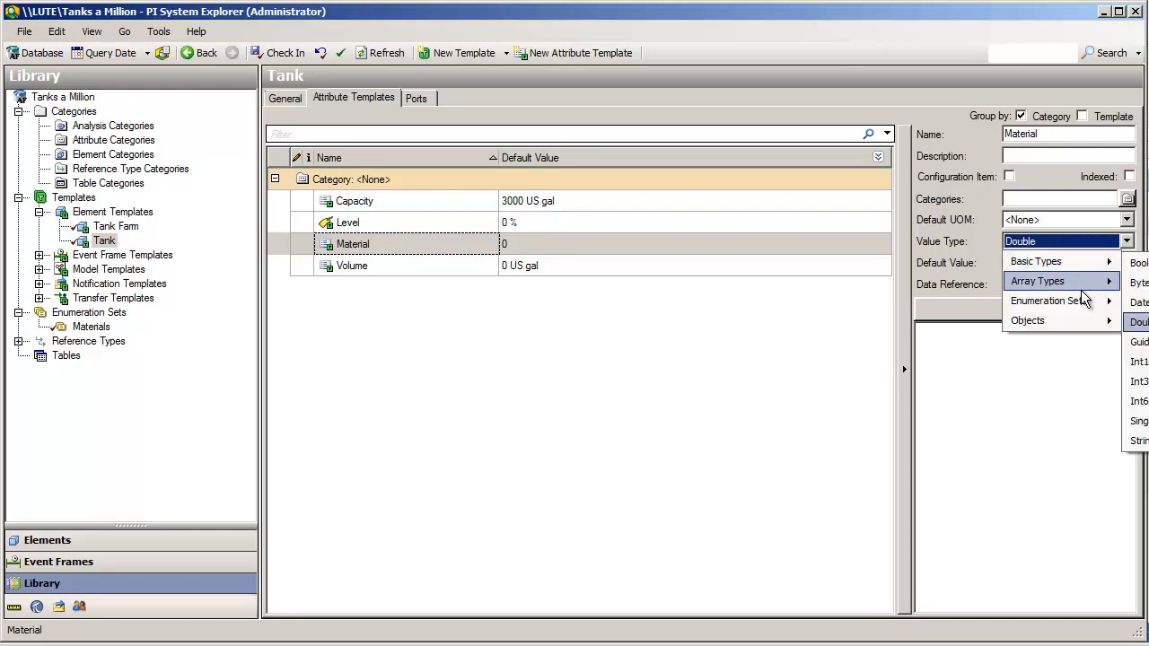
mouse_move(1083, 301)
left_click(1140, 303)
Set the Material attribute's default value to Methanol
left_click(623, 244)
left_click(564, 250)
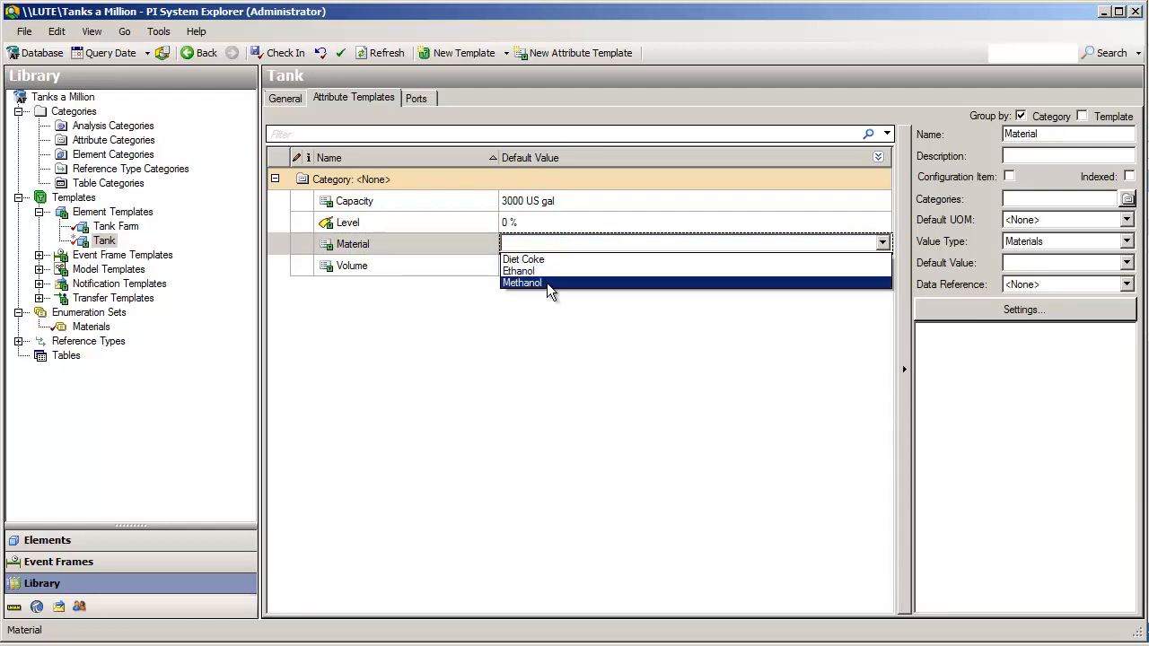
left_click(550, 289)
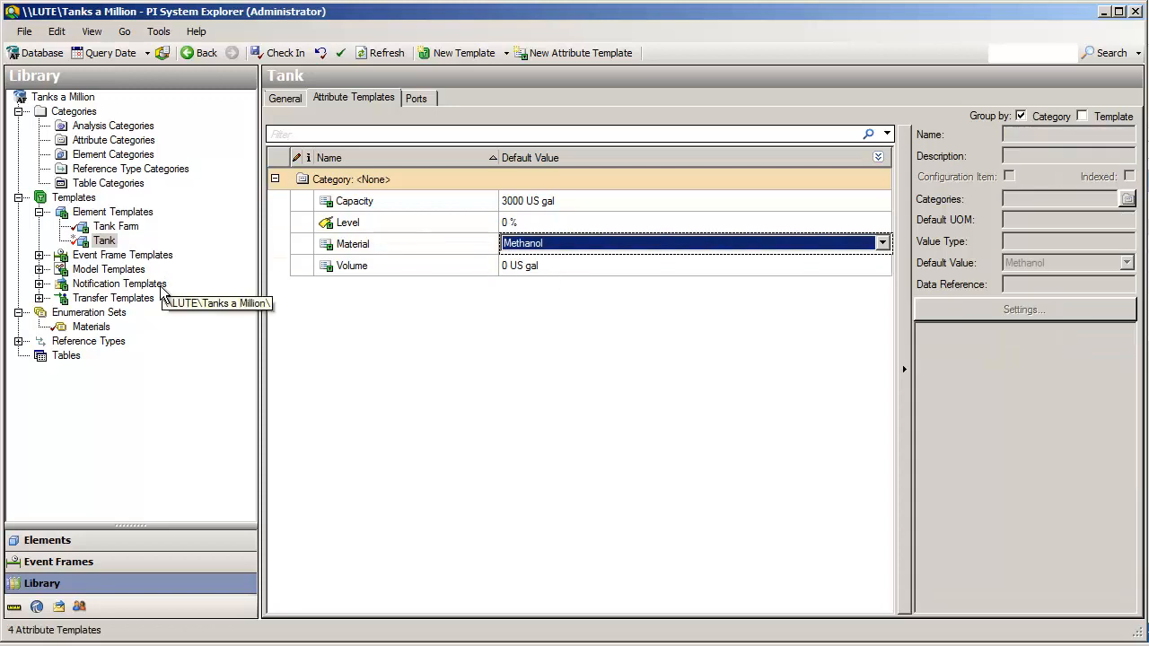
Set Tank 1's Material attribute to Diet Coke, apply the change and view Tank 2's attributes for comparison
left_click(54, 542)
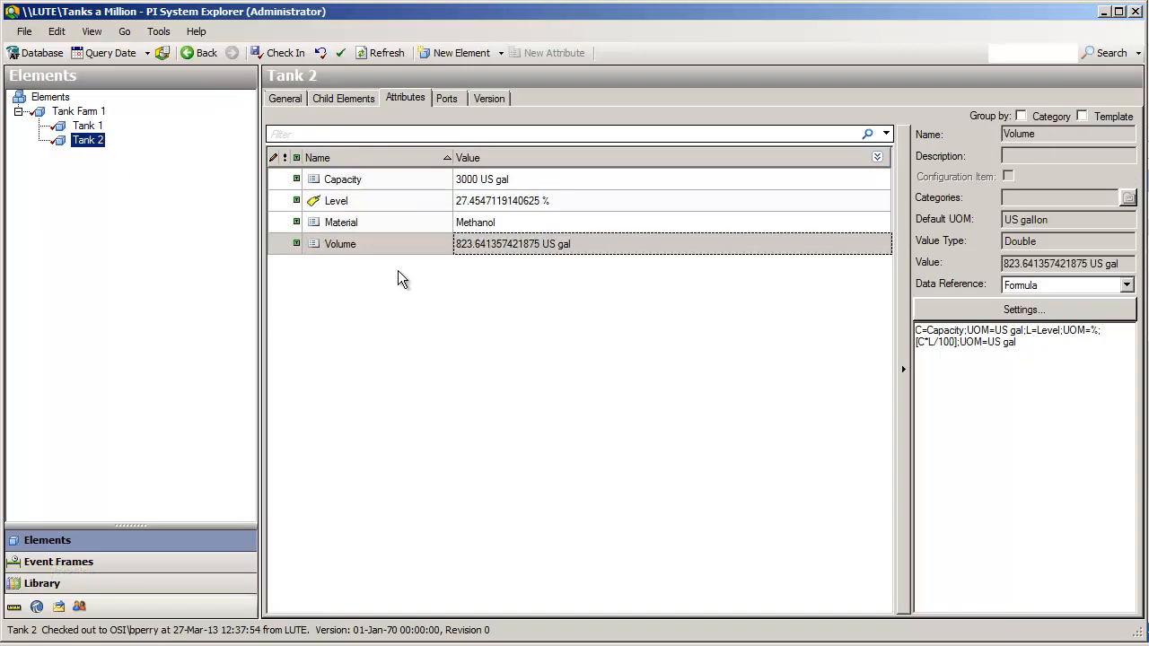
left_click(87, 127)
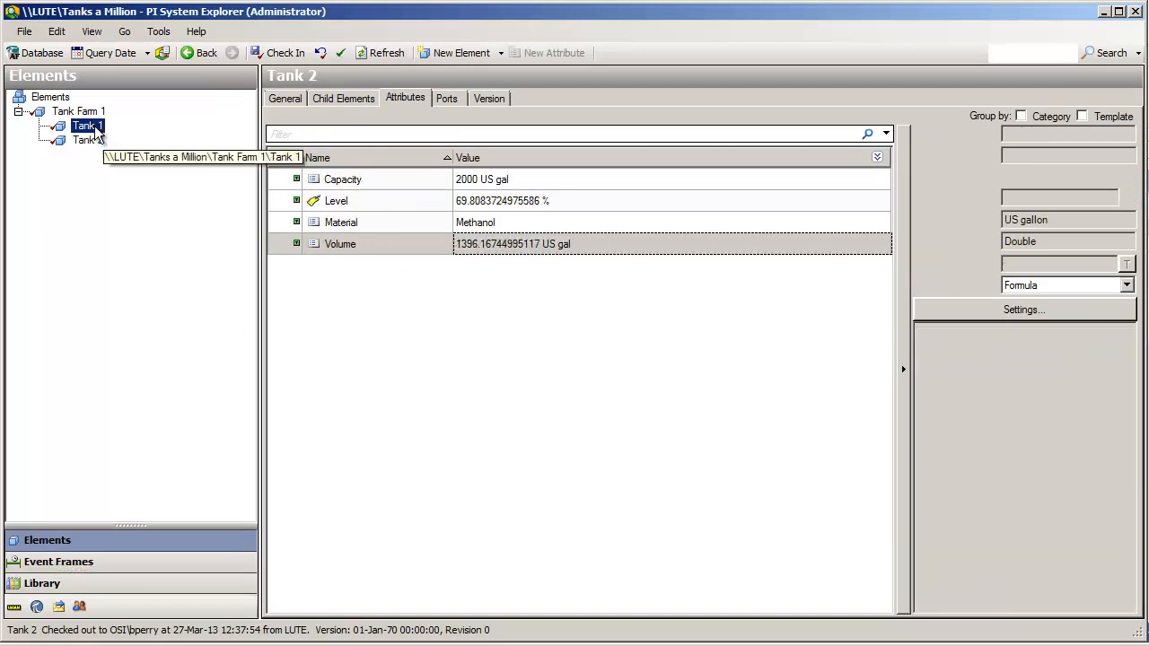
left_click(540, 224)
left_click(549, 225)
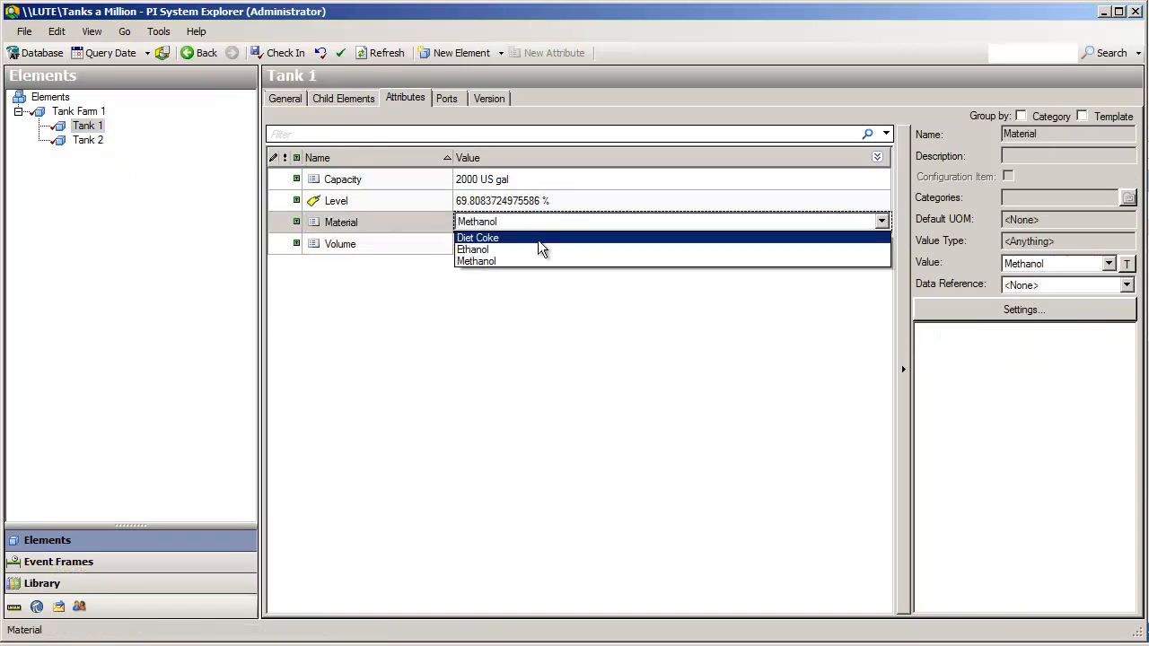
left_click(534, 241)
left_click(343, 53)
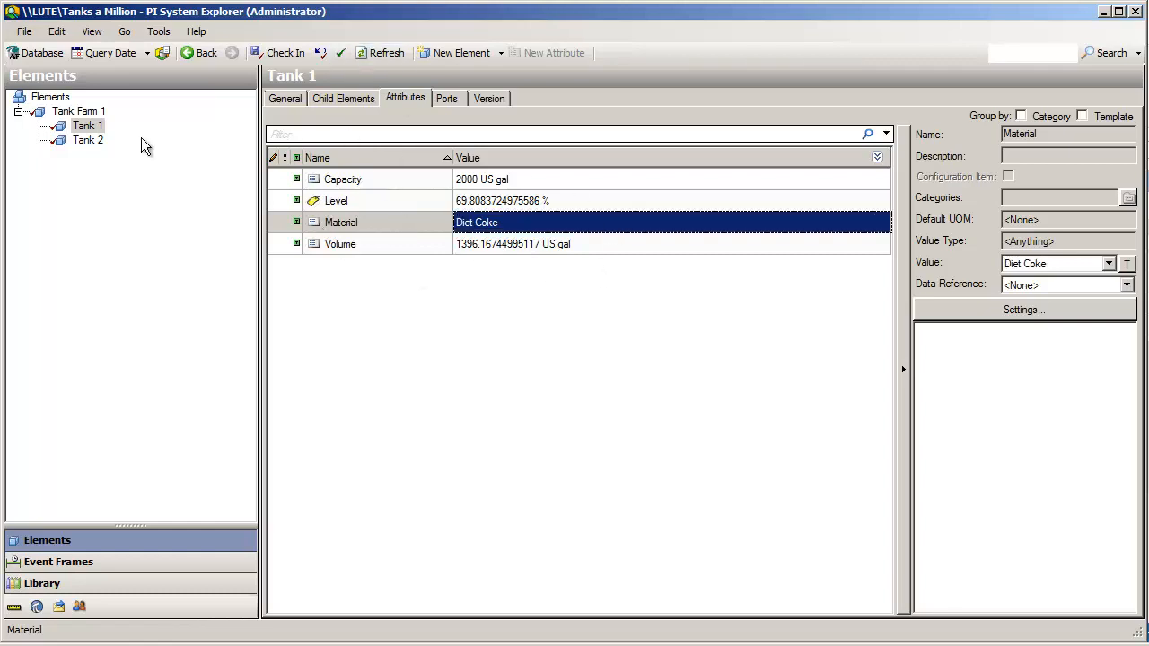
left_click(98, 141)
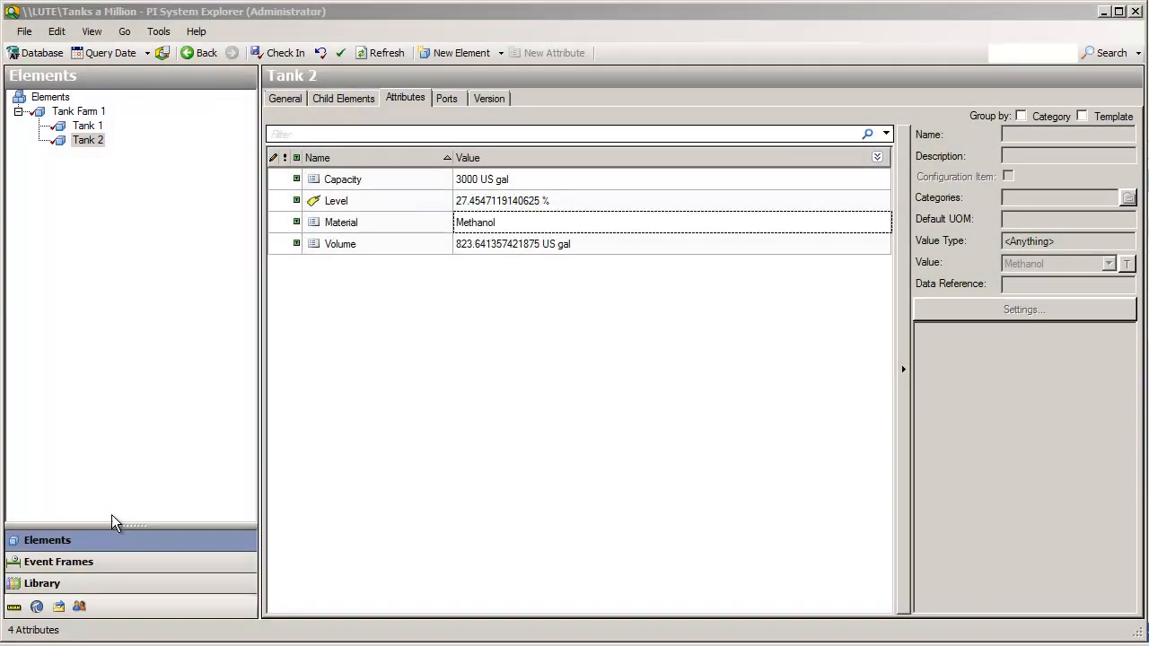
Add a new attribute template named Density to the Tank element template in the library
left_click(66, 585)
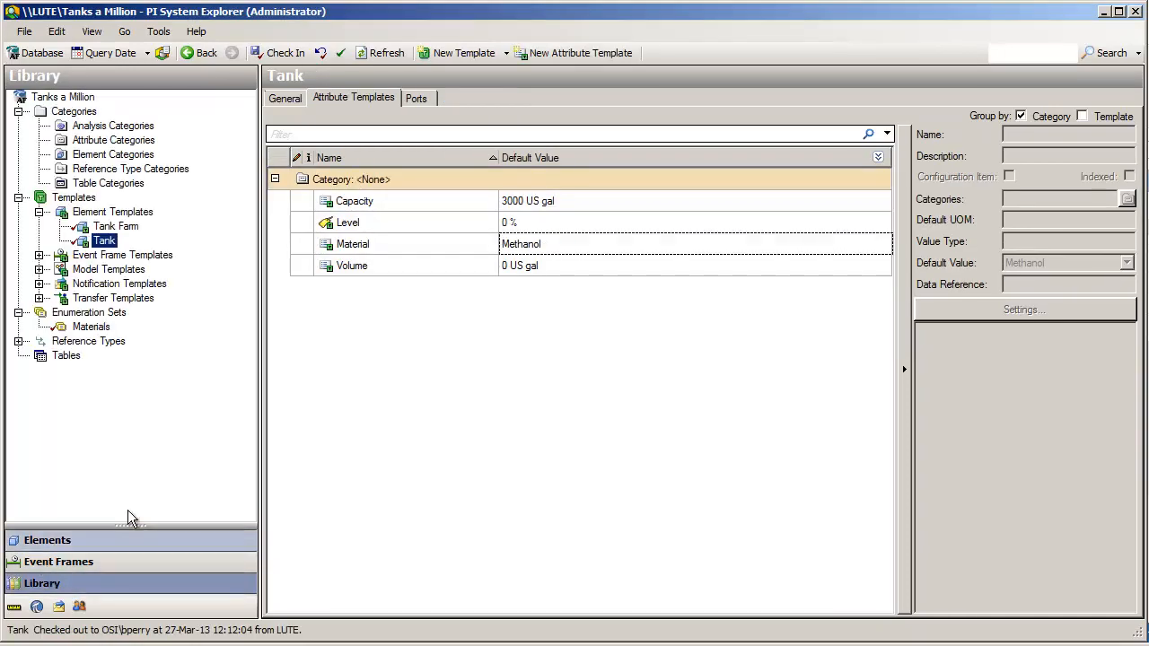
right_click(376, 300)
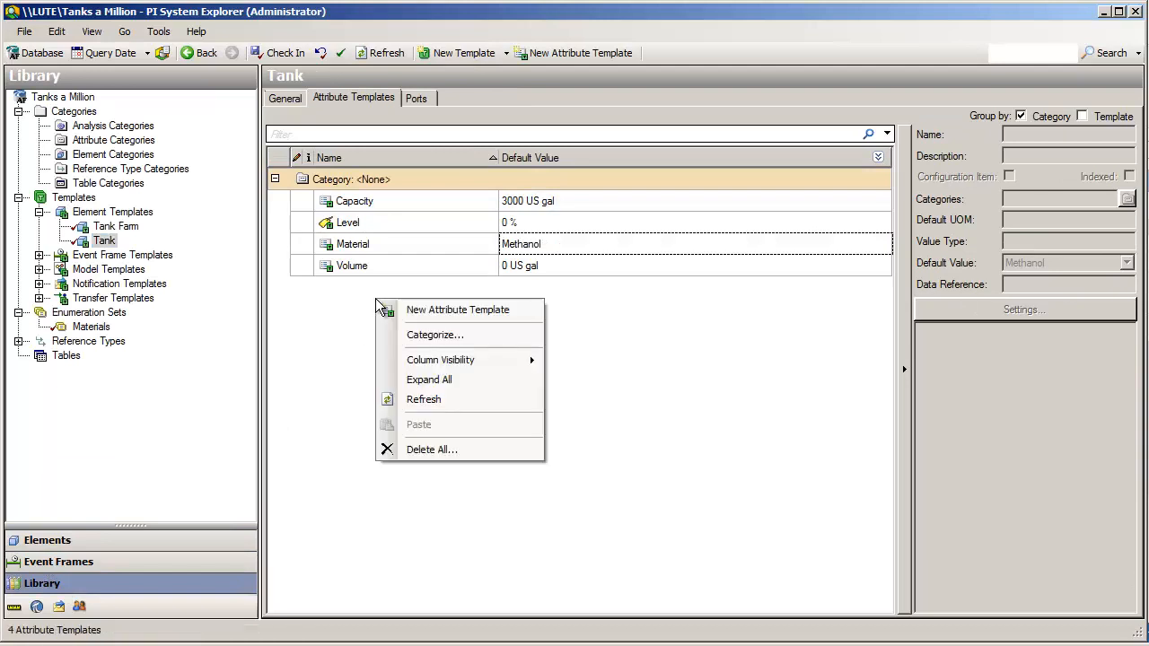
left_click(417, 313)
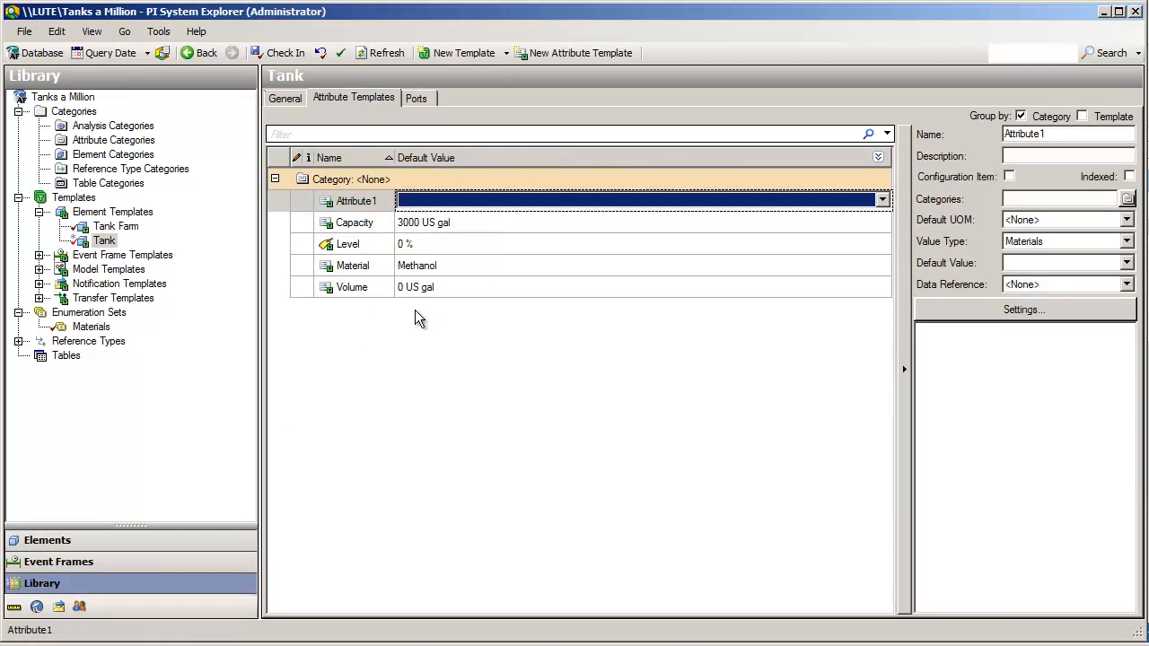
left_click(363, 207)
type("Density")
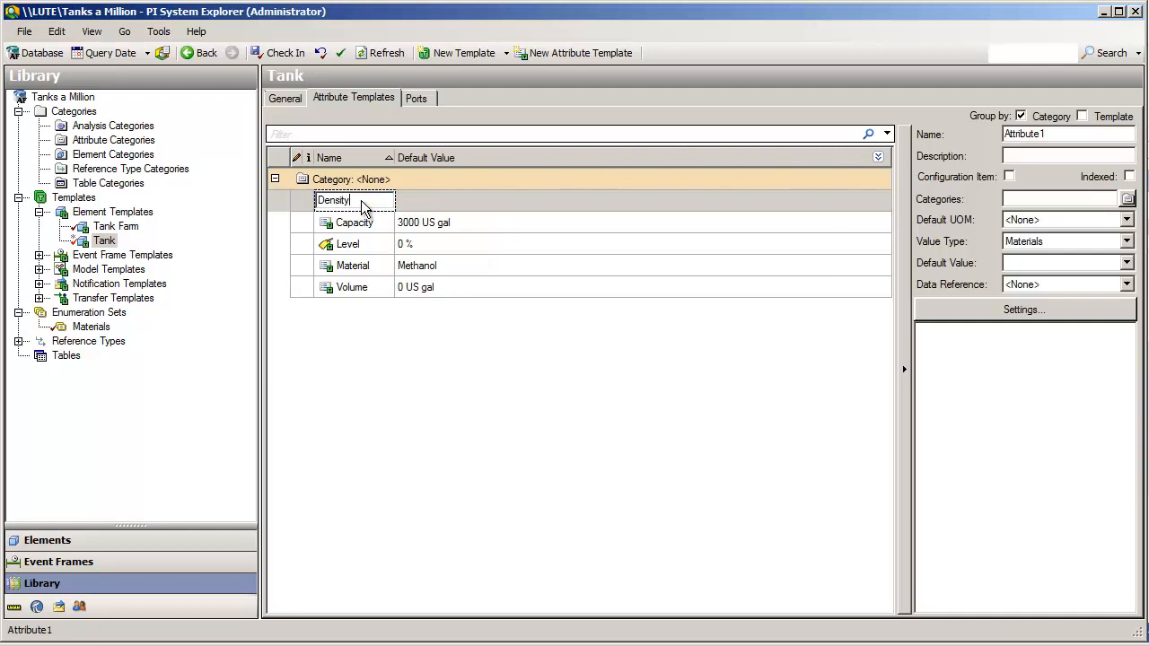
key("Return")
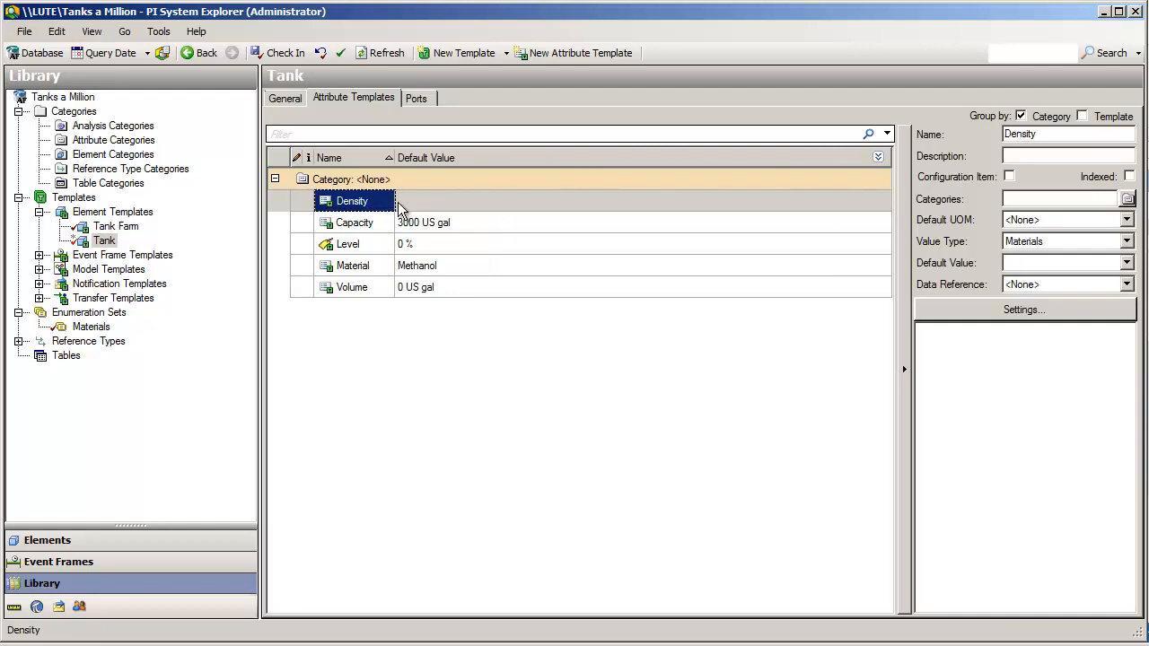
Set the value type of the Density attribute template to Single
left_click(1080, 241)
left_click(1080, 248)
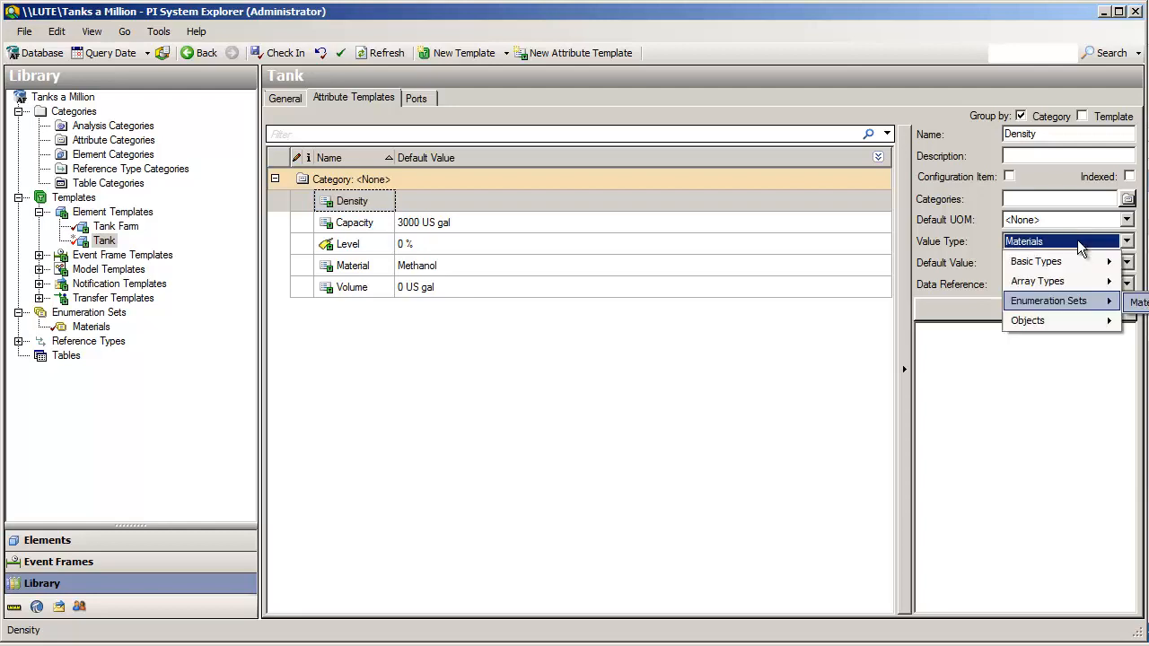
mouse_move(1085, 261)
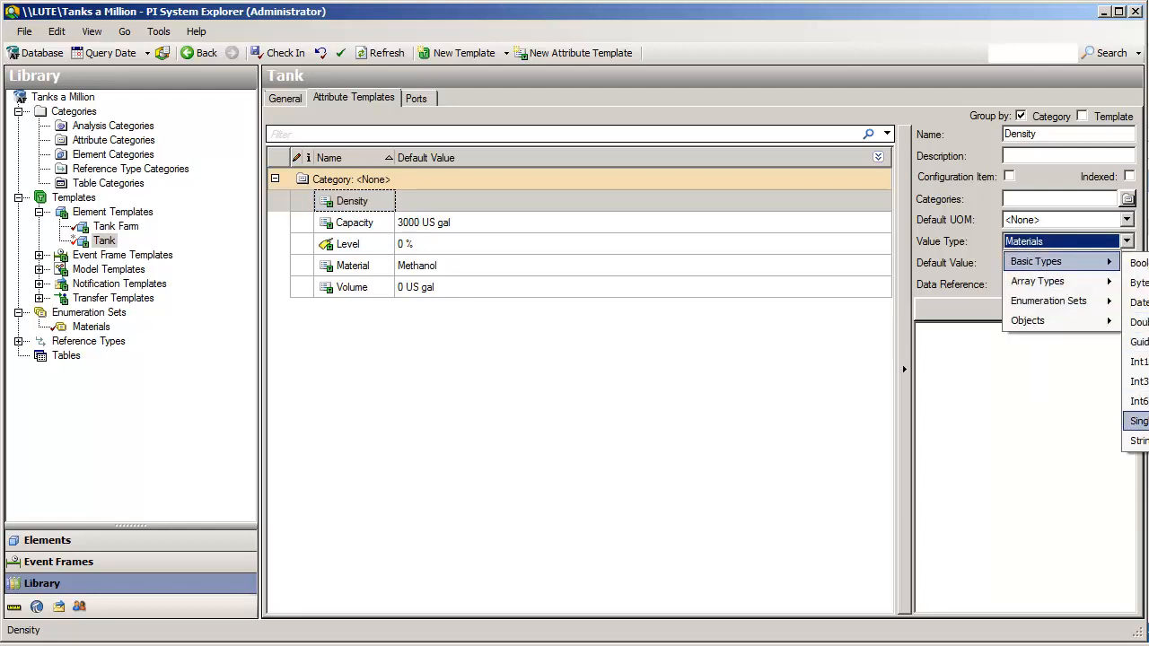
left_click(1138, 421)
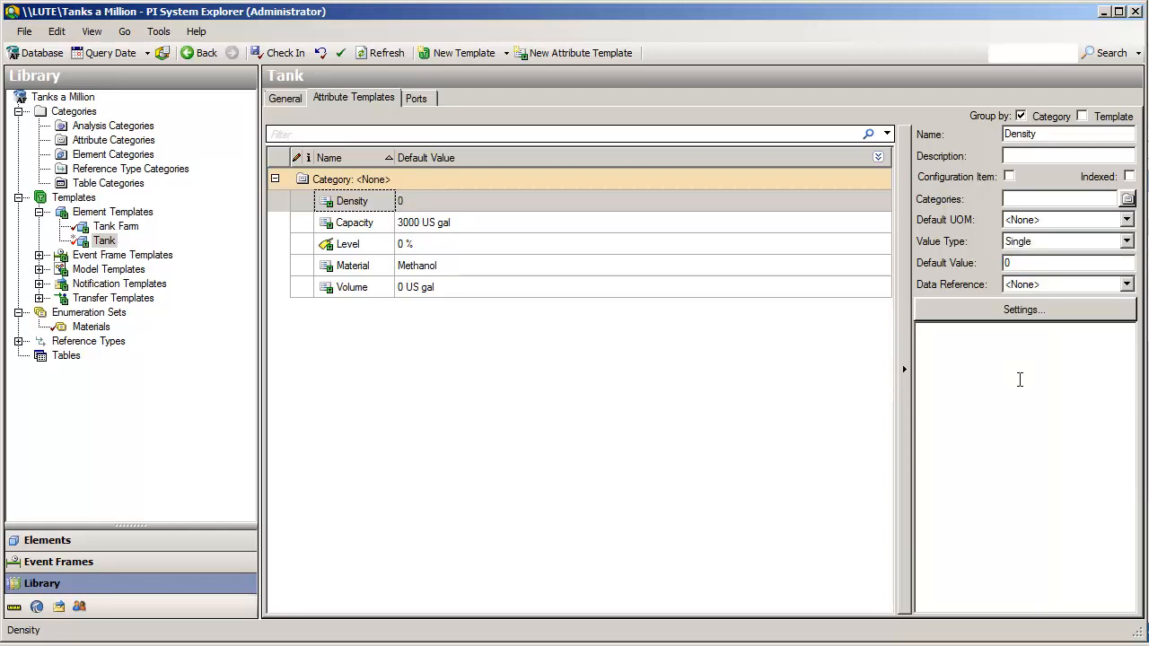
left_click(1020, 380)
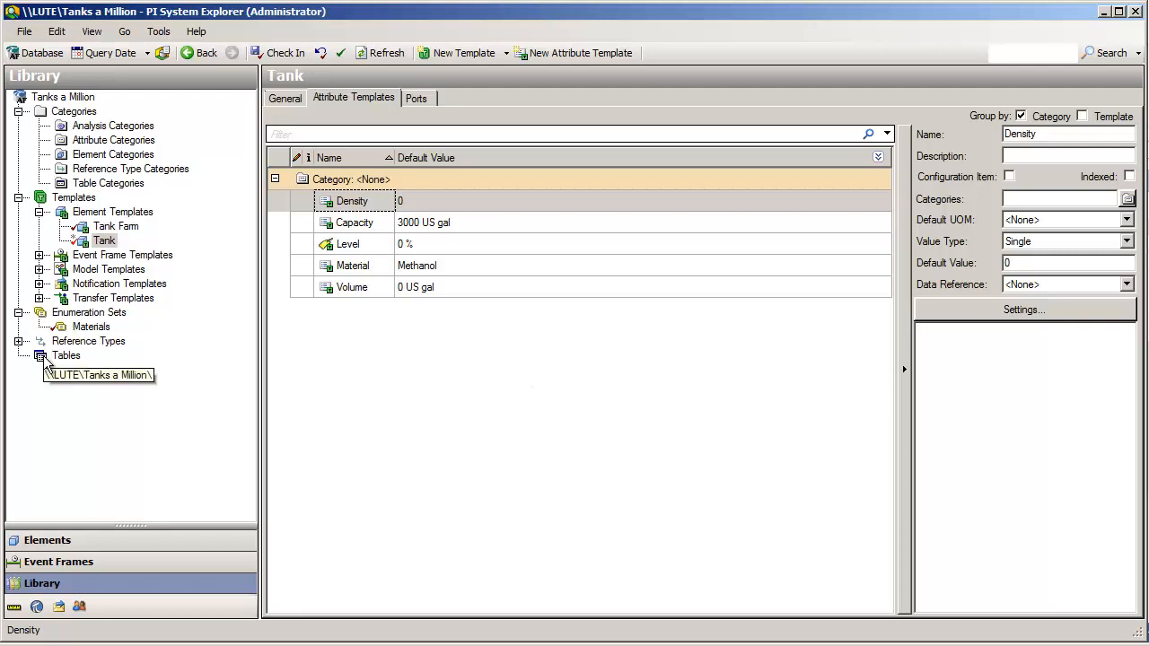
Create a new library table named Material Properties
left_click(76, 359)
right_click(79, 360)
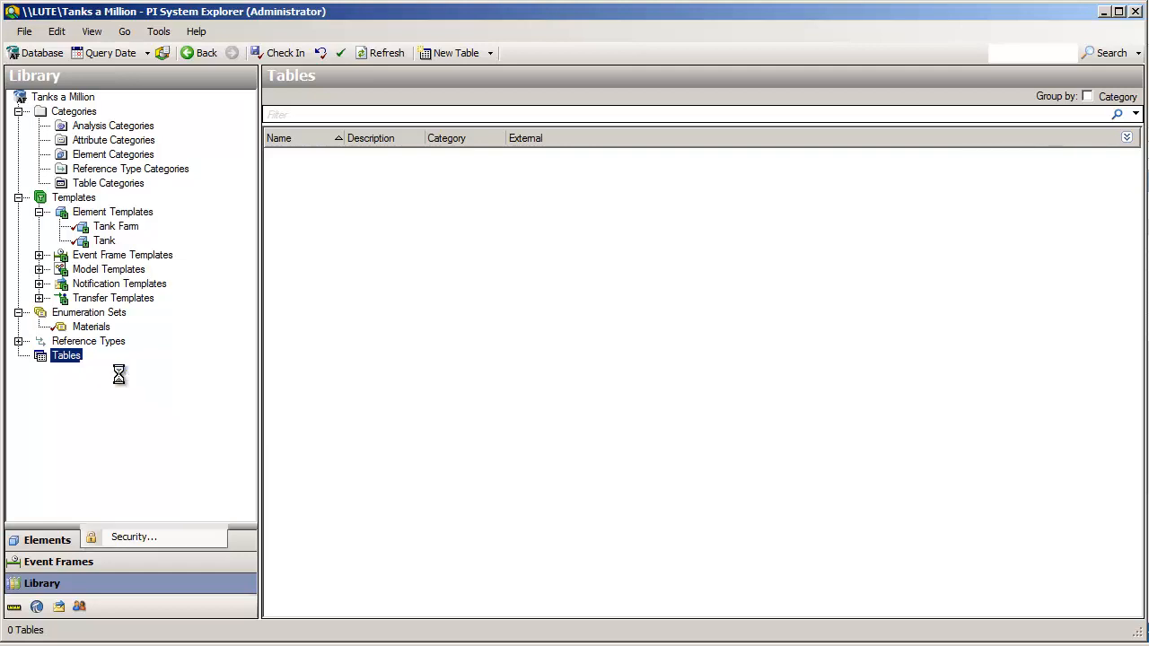
left_click(122, 373)
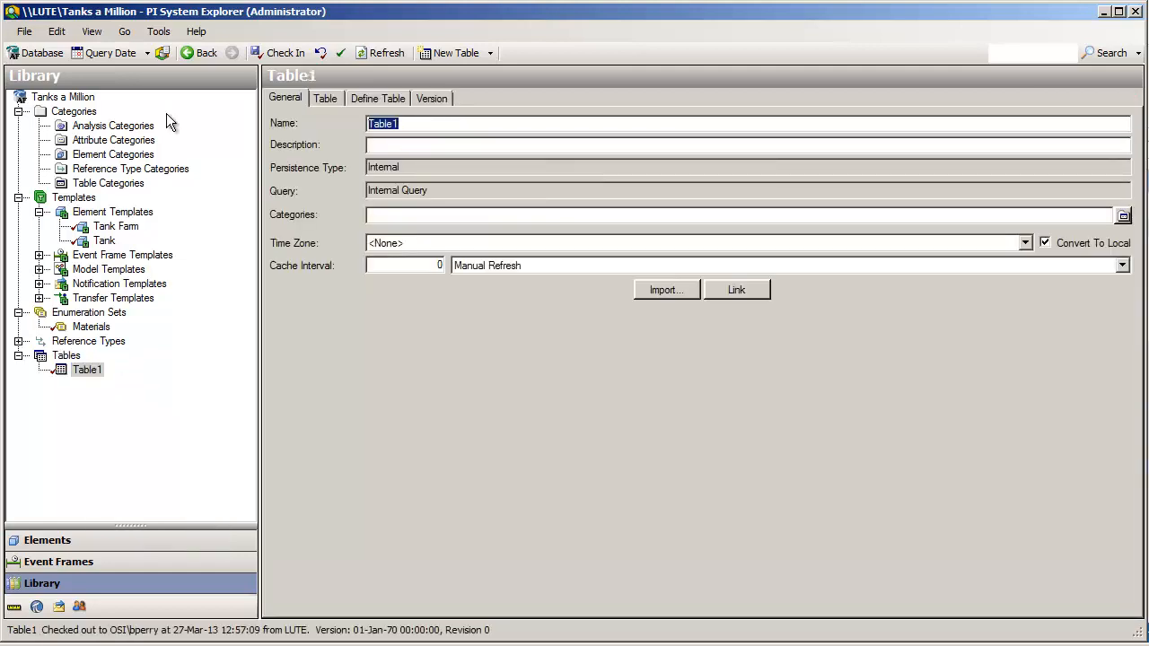
type("Material Properties")
key("Return")
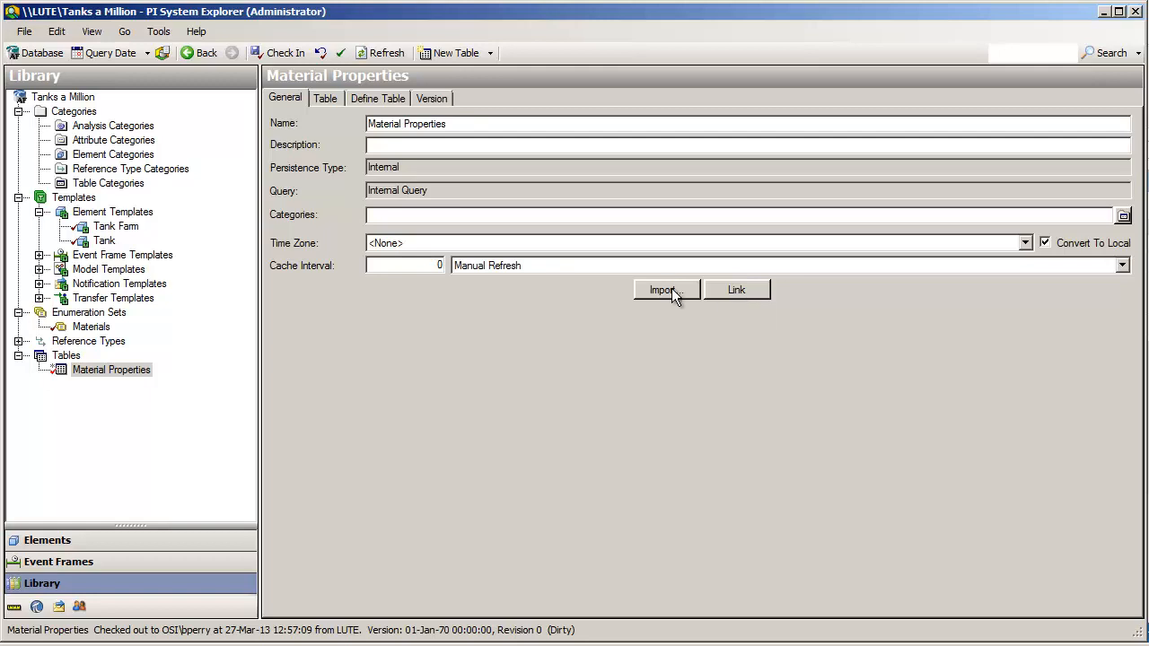
Define two columns named Material and Density in the Material Properties table
left_click(358, 101)
right_click(341, 180)
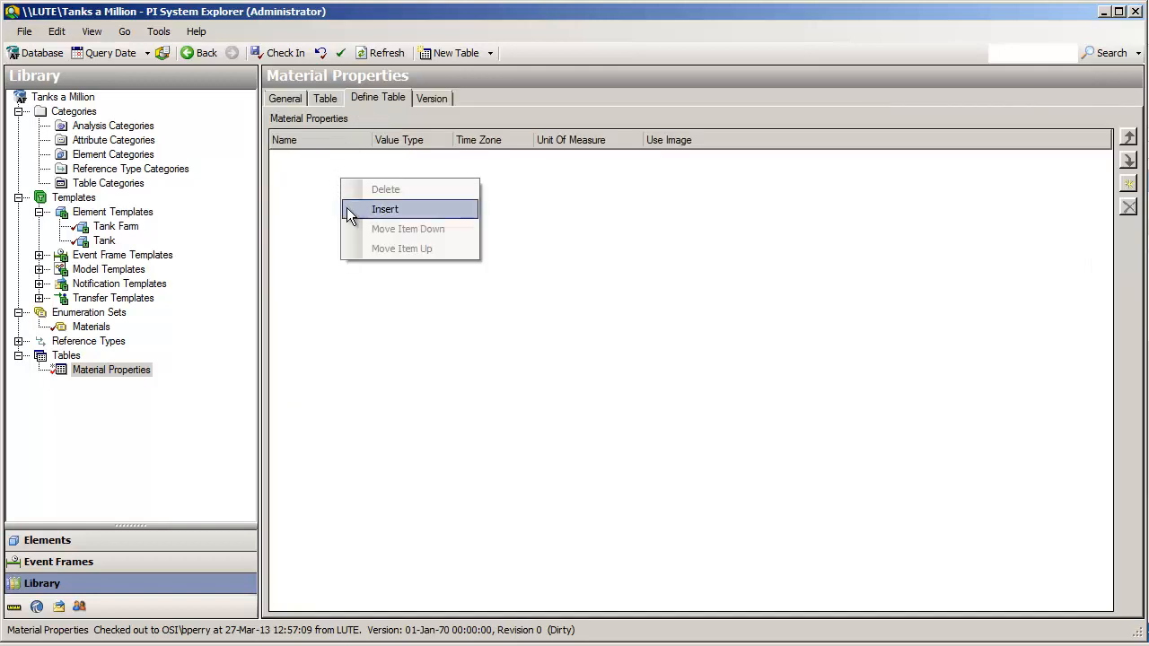
left_click(351, 208)
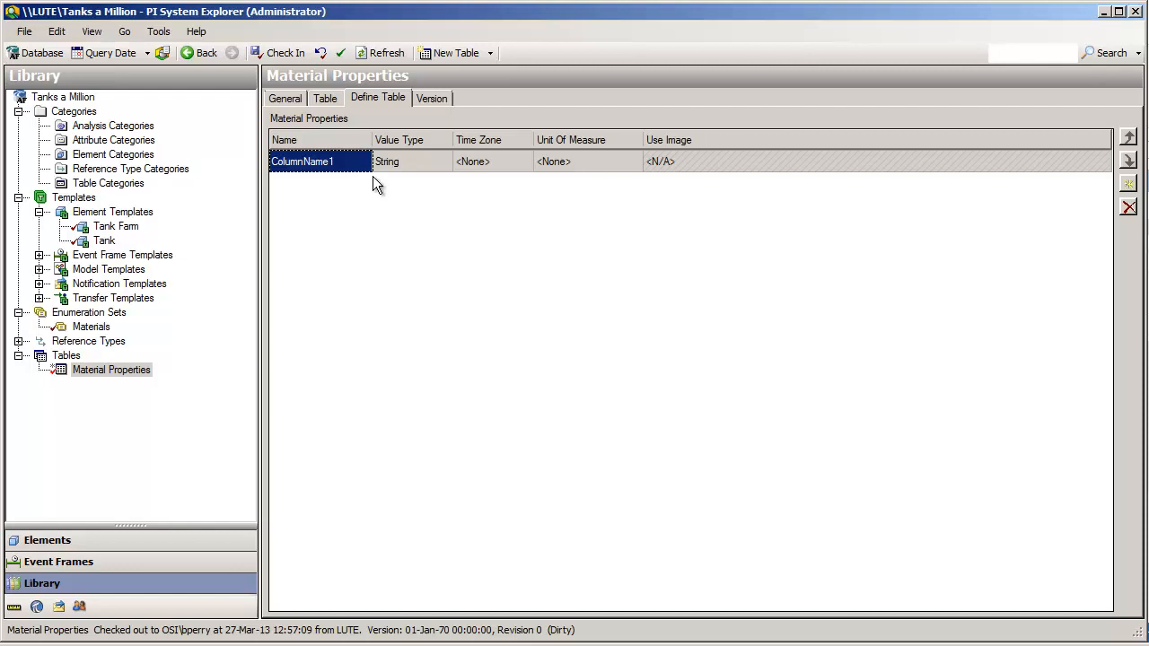
type("Material")
key("Return")
right_click(332, 210)
left_click(375, 241)
type("Density")
key("Return")
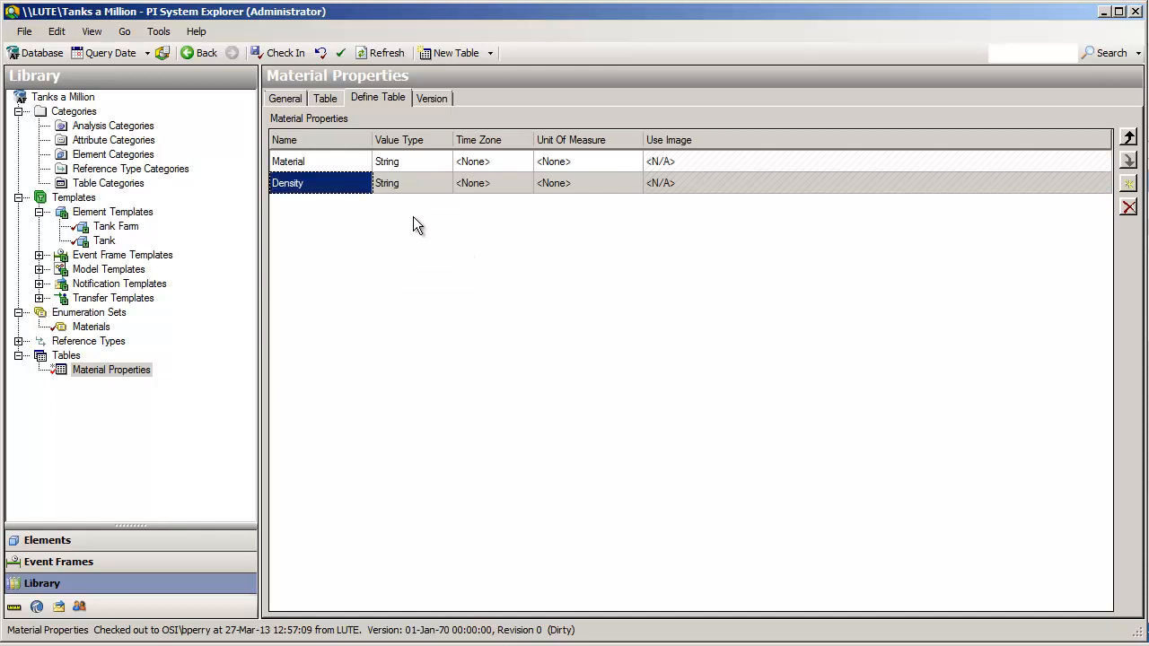
Set the Density column's value type to Single and its unit of measure to kilogram per liter
left_click(427, 184)
left_click(443, 183)
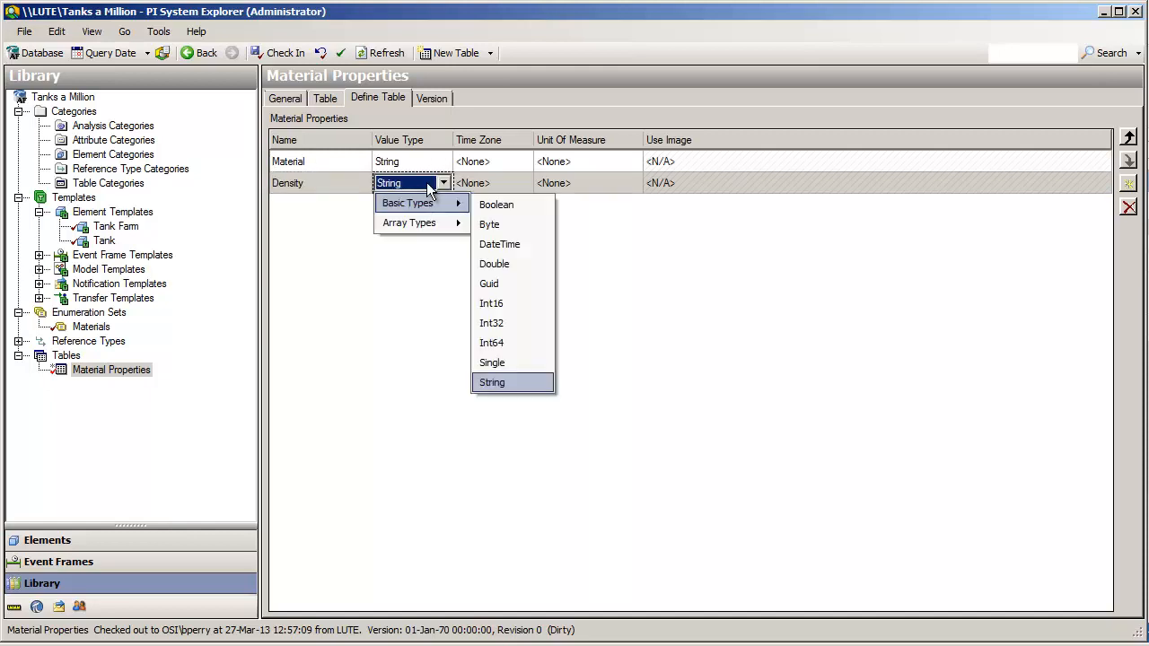
left_click(517, 361)
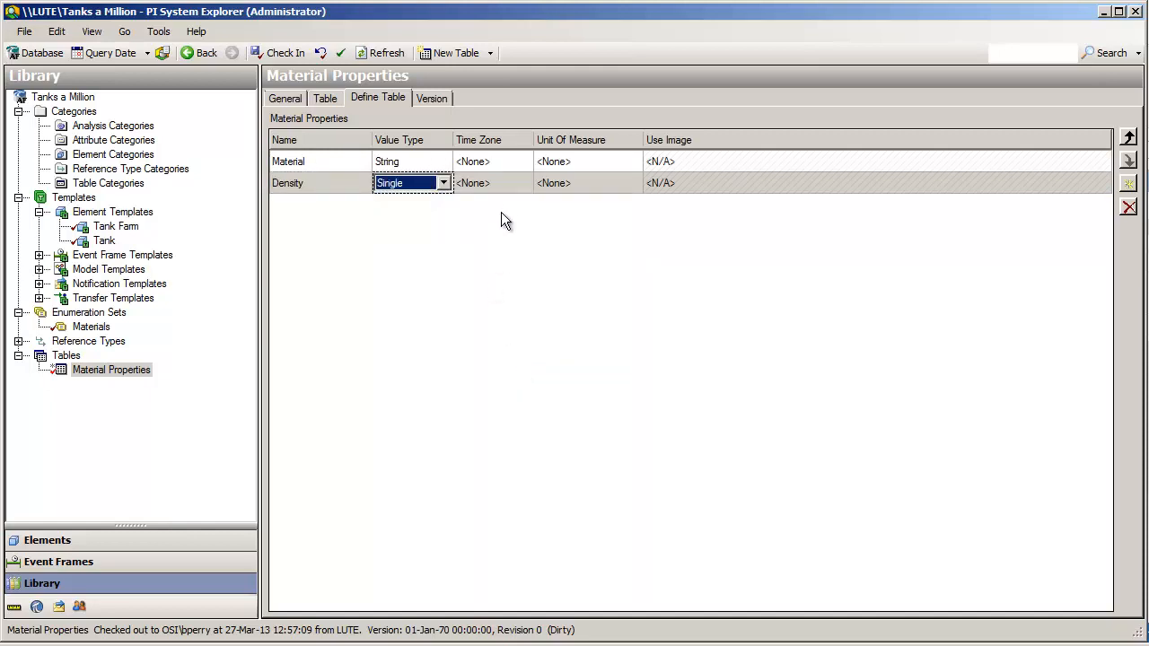
left_click(583, 186)
left_click(582, 187)
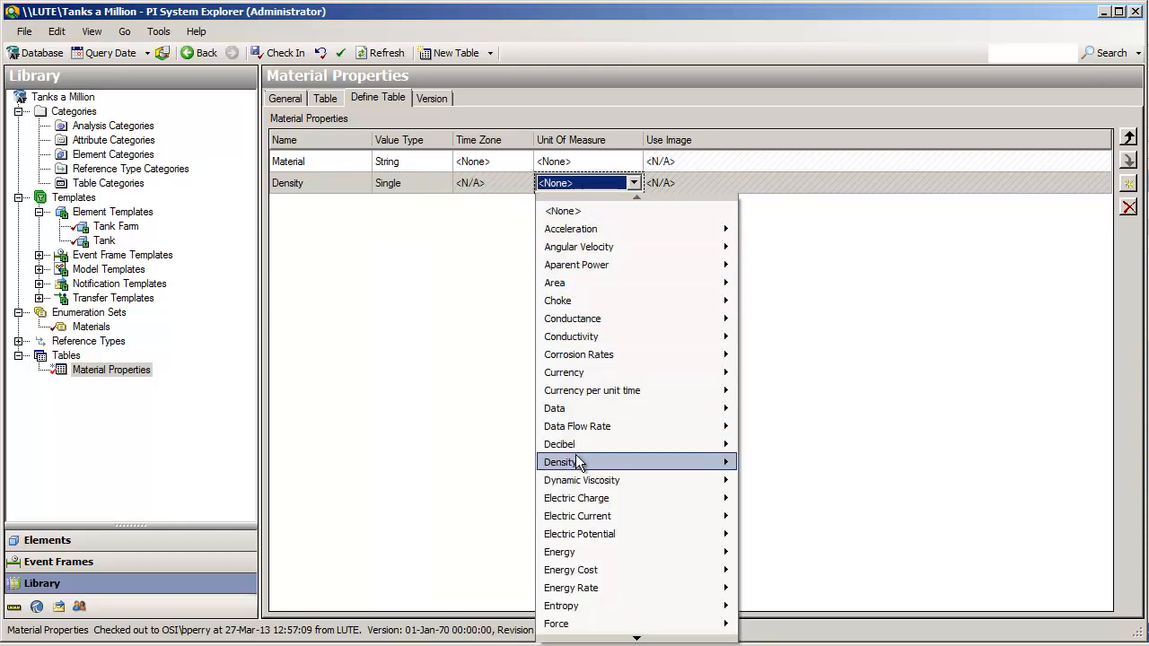
mouse_move(579, 463)
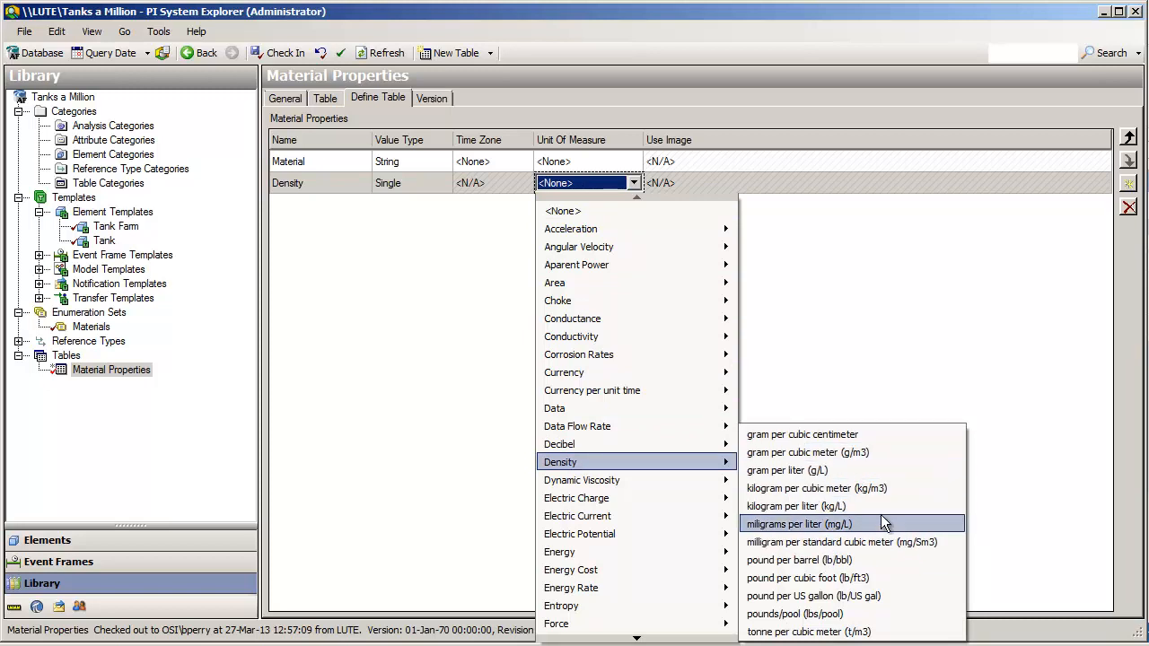
left_click(819, 507)
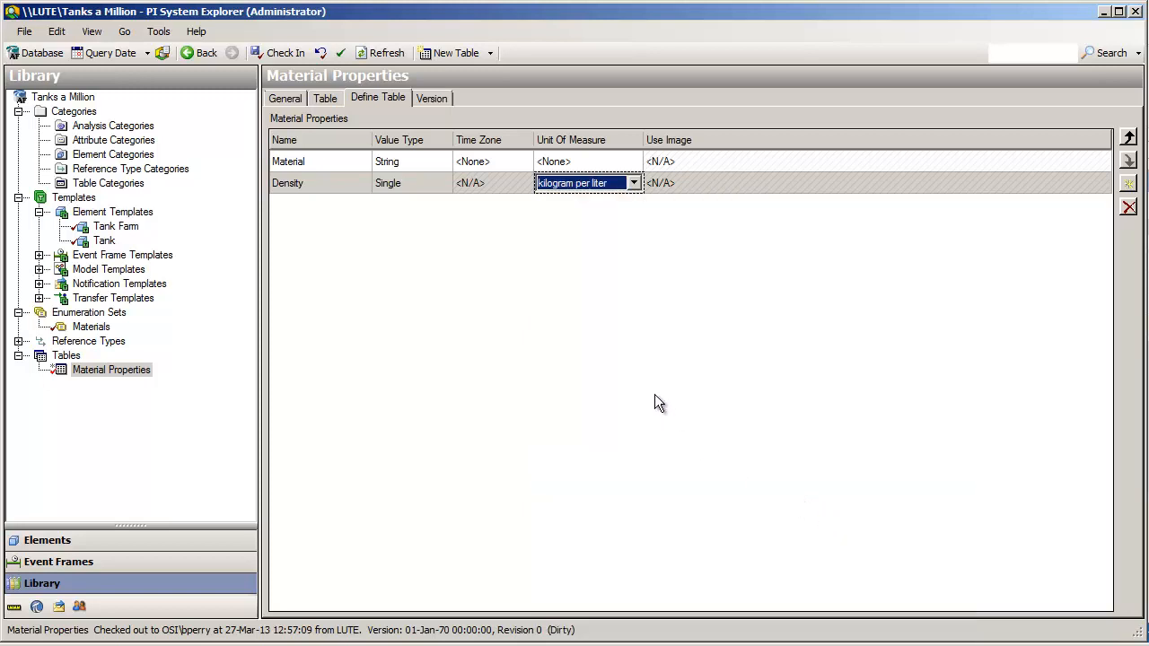
Enter Methanol, Ethanol and Diet Coke as rows in the Material column of the Material Properties table
left_click(332, 100)
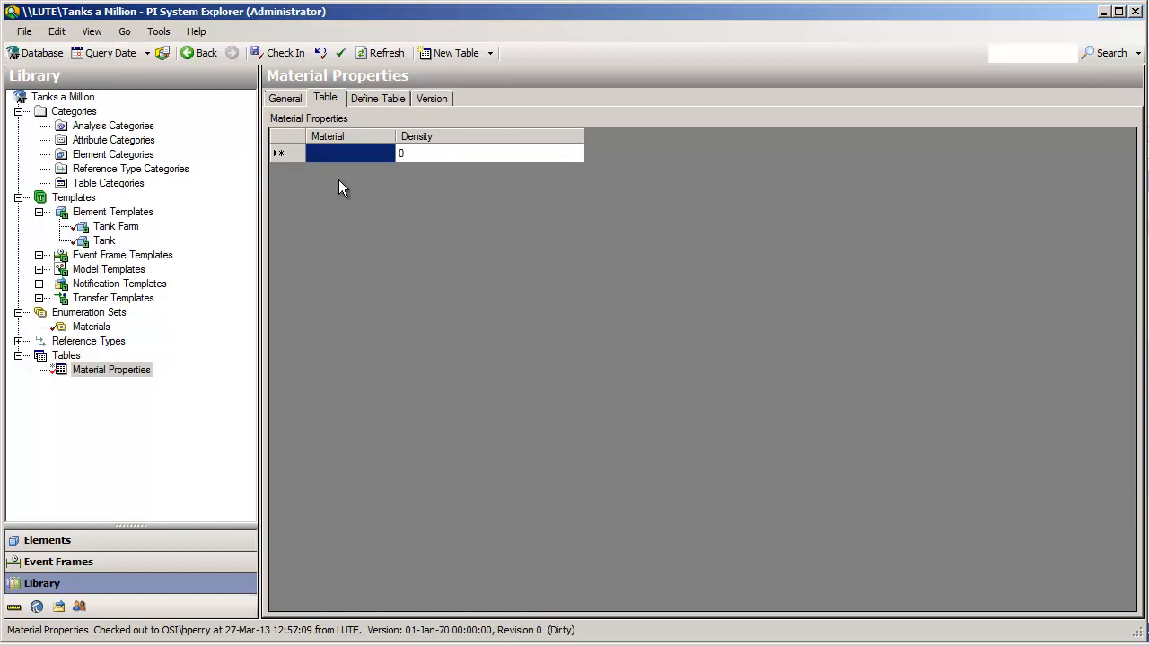
type("M")
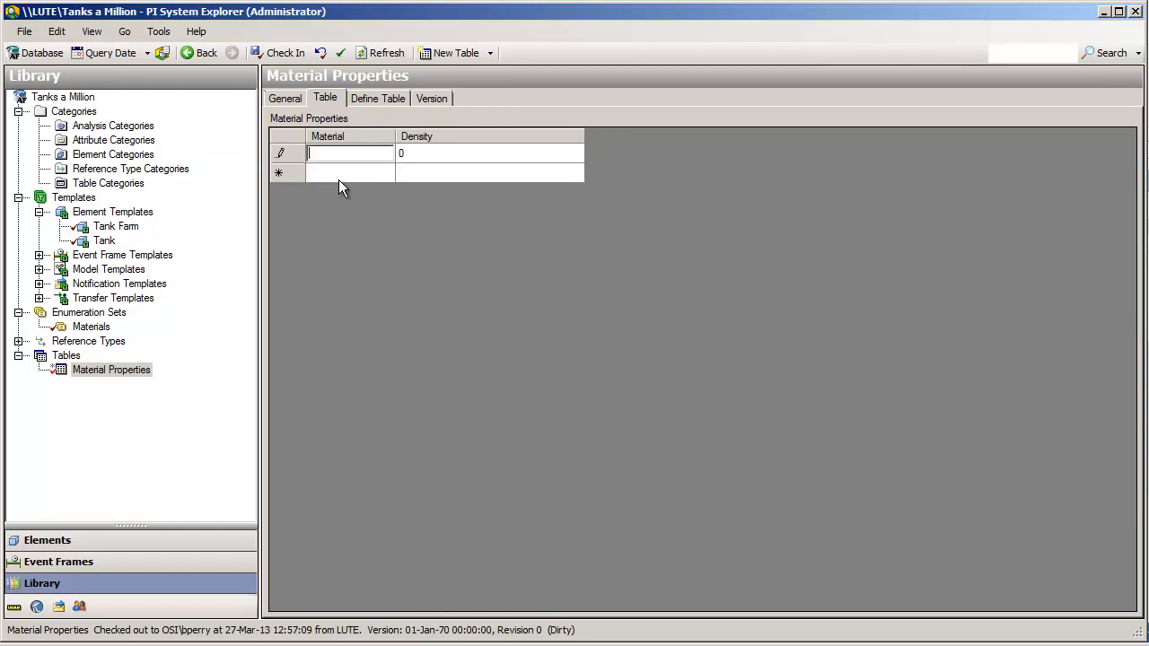
type("ethanol")
key("Return")
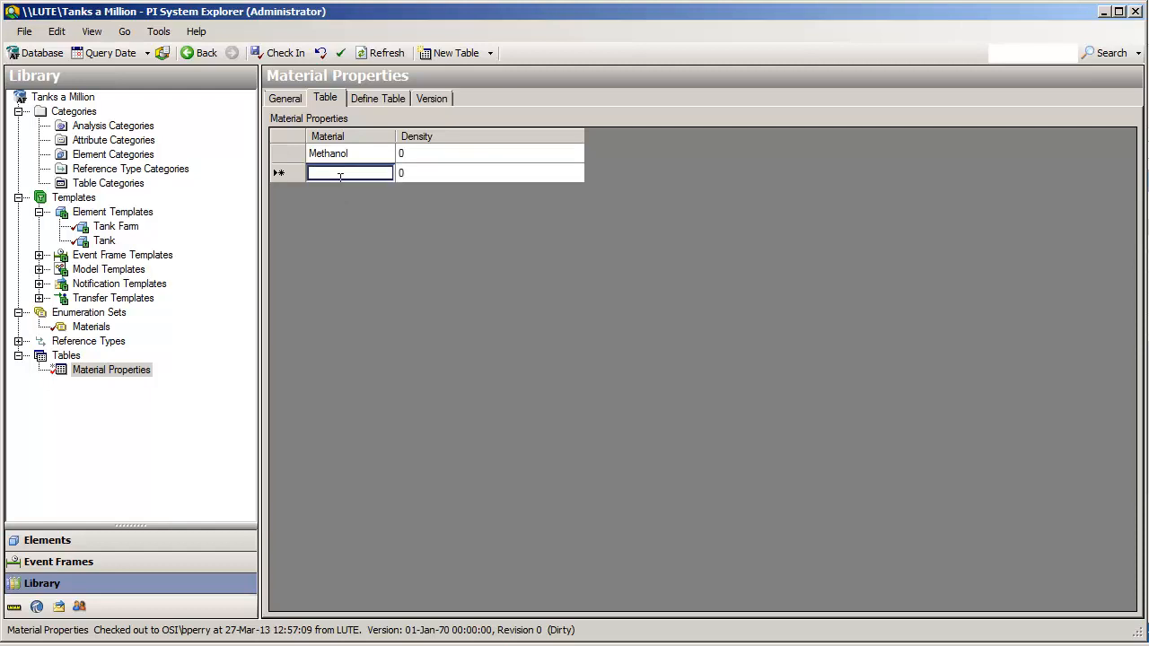
type("Ethanol")
key("Return")
type("Diet Cokwe")
key("BackSpace")
key("BackSpace")
type("e")
Enter densities of 0.94 for Methanol, 0.97 for Ethanol and 1.04 for Diet Coke in the table
key("Tab")
key("Up")
key("Up")
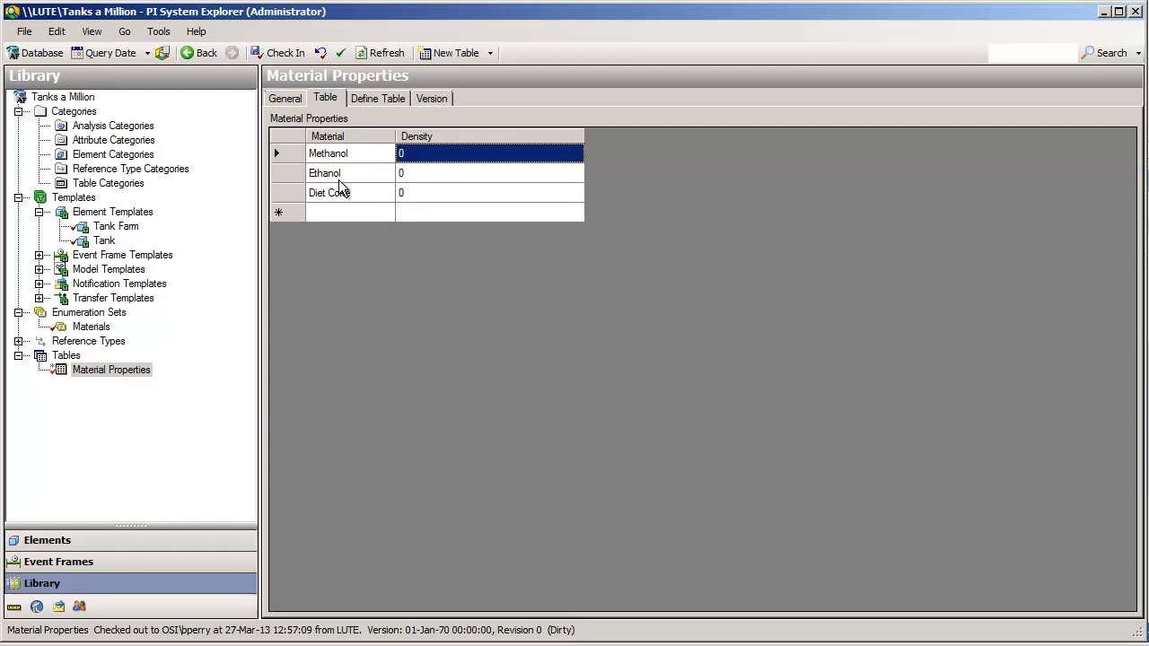
type("0.94")
key("Return")
type("0")
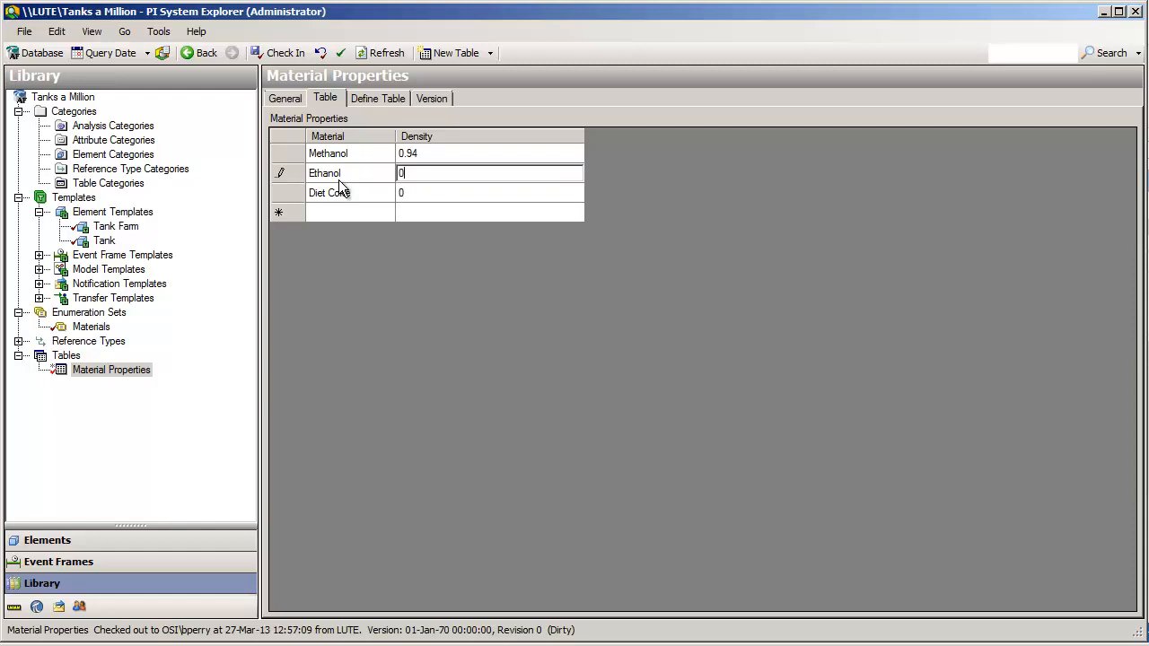
type(".97")
key("Return")
type("1.04")
key("Return")
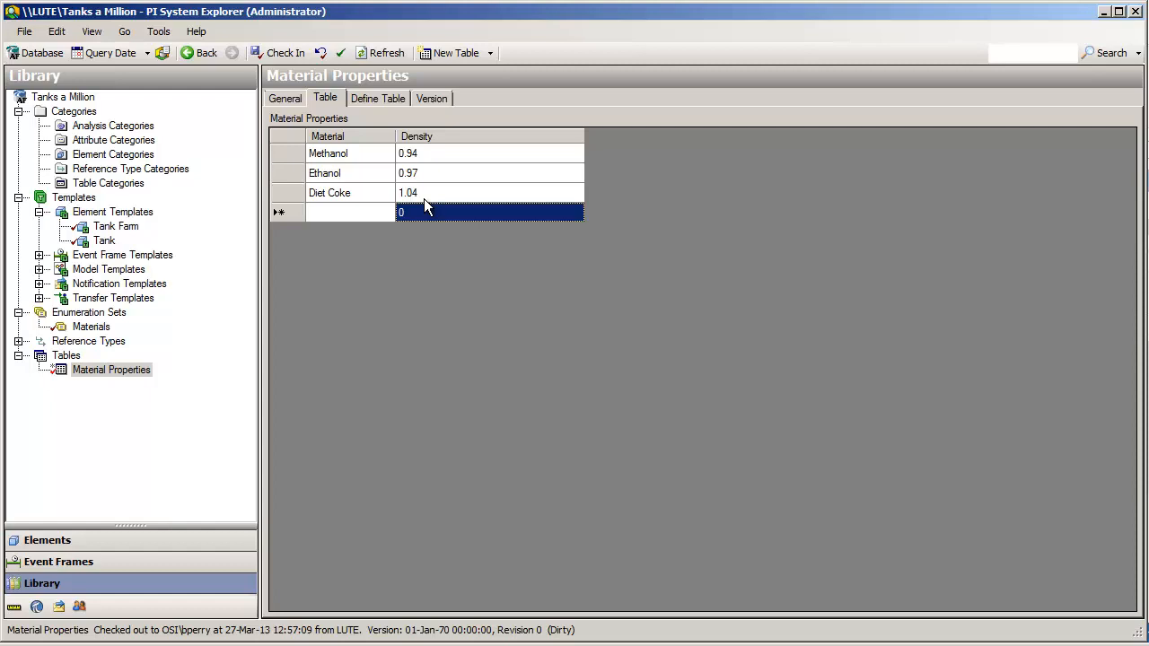
Set the data reference of the Tank template's Density attribute to Table Lookup
left_click(105, 242)
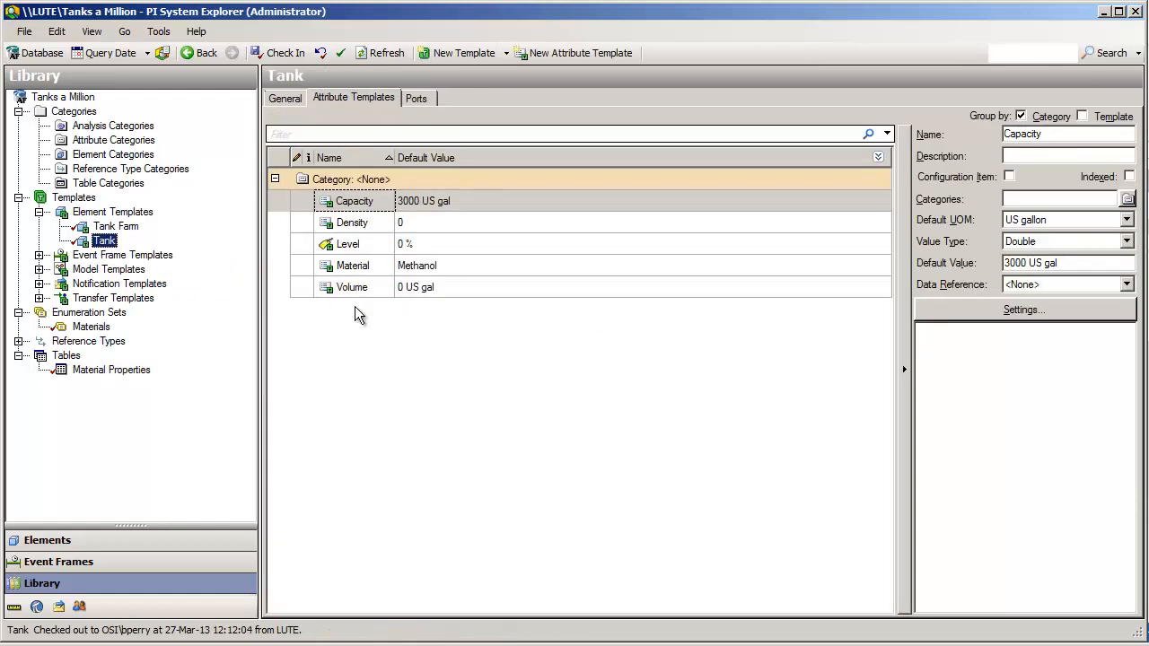
left_click(370, 227)
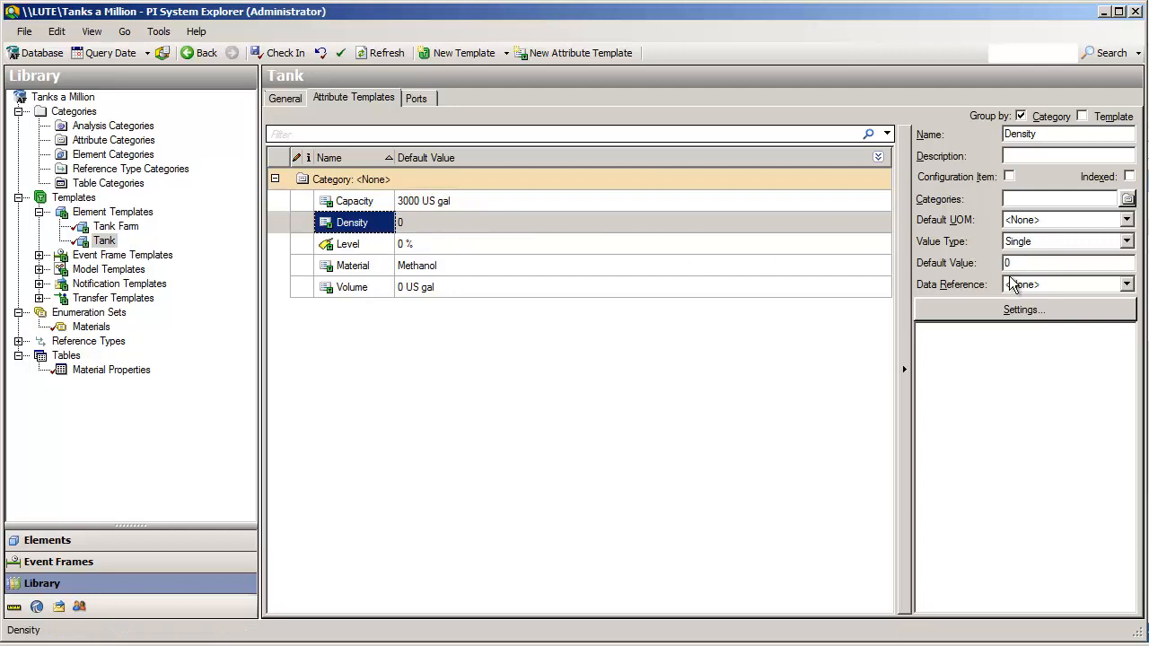
left_click(1033, 286)
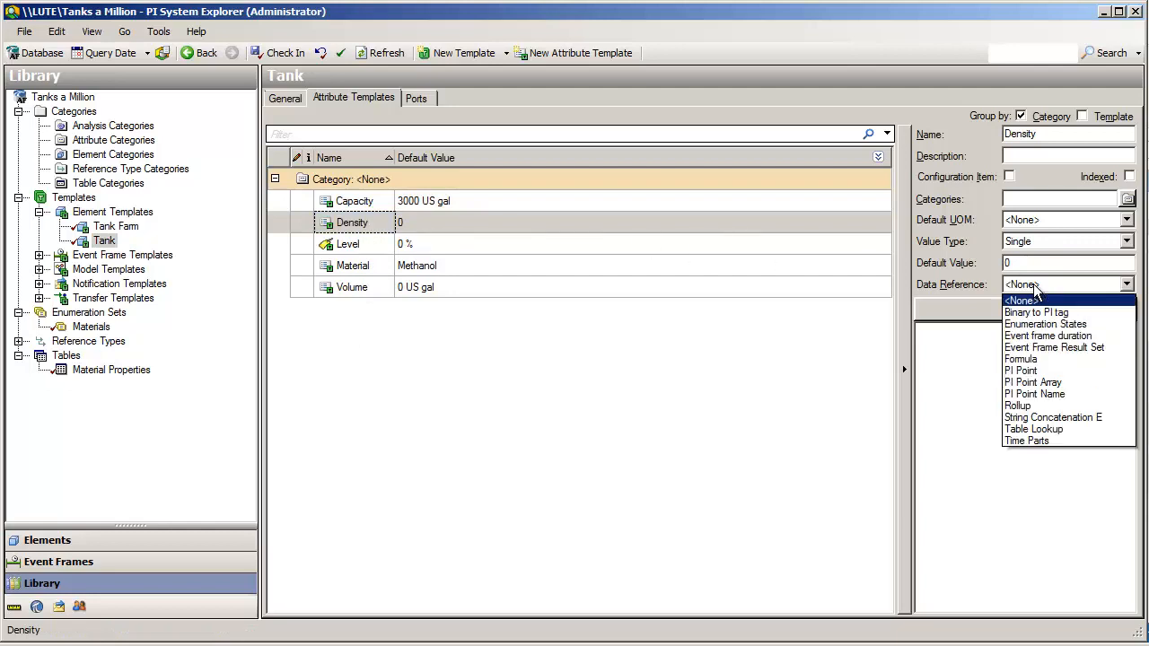
left_click(1053, 429)
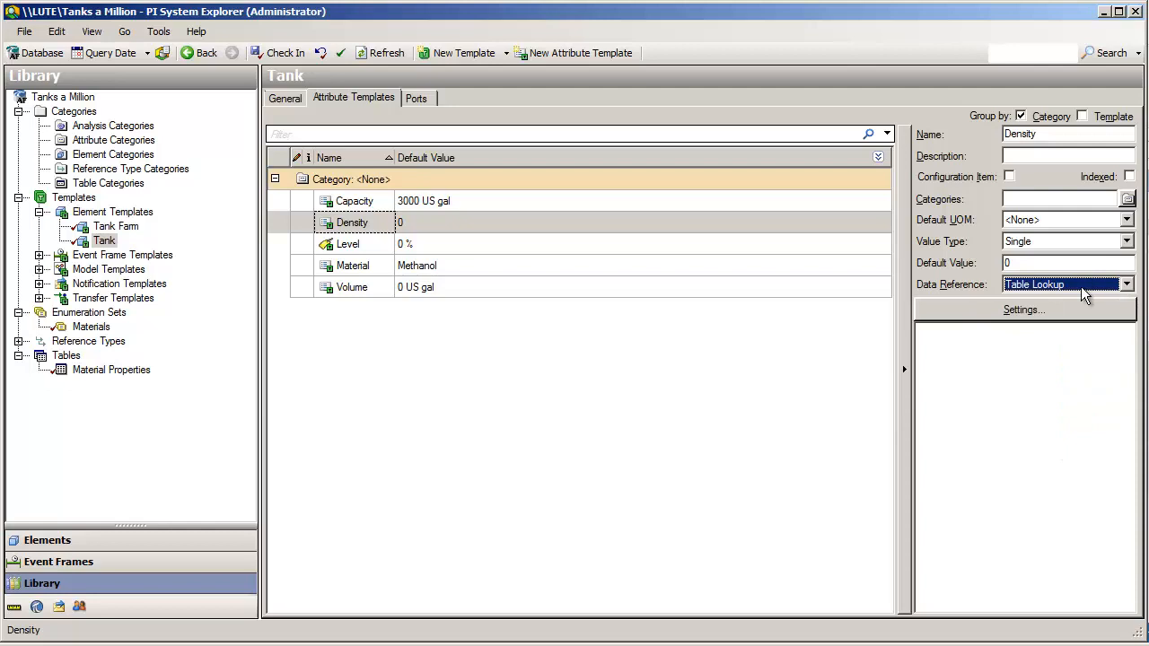
Configure the Density attribute's table lookup to return the Density column of the Material Properties table
left_click(1047, 312)
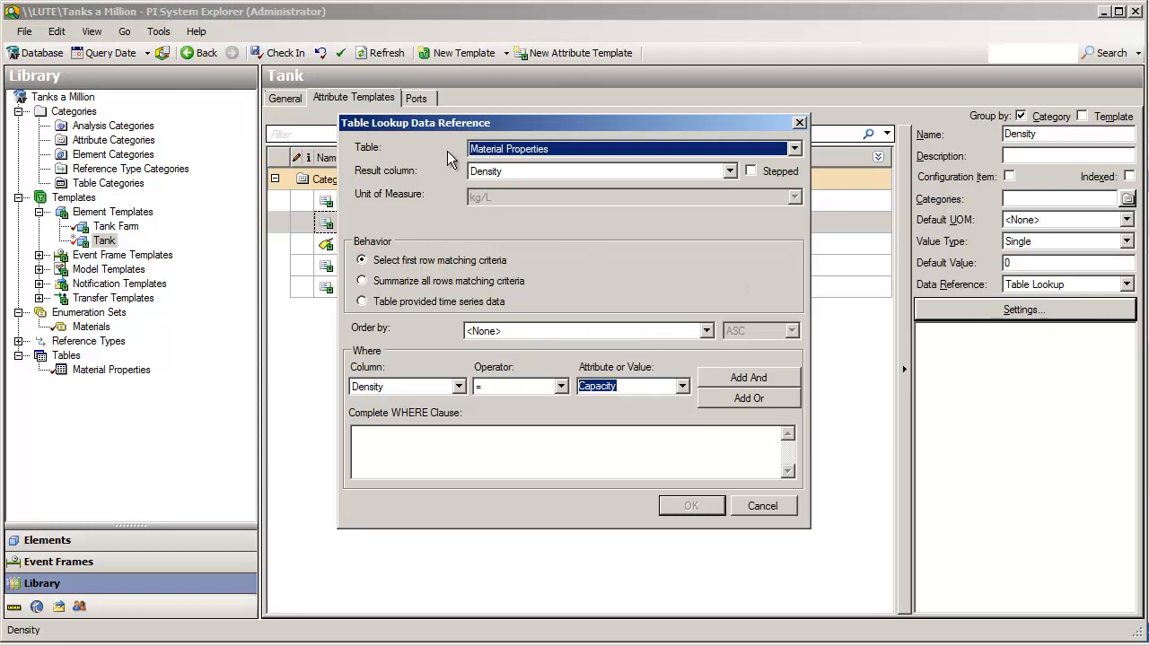
left_click(499, 176)
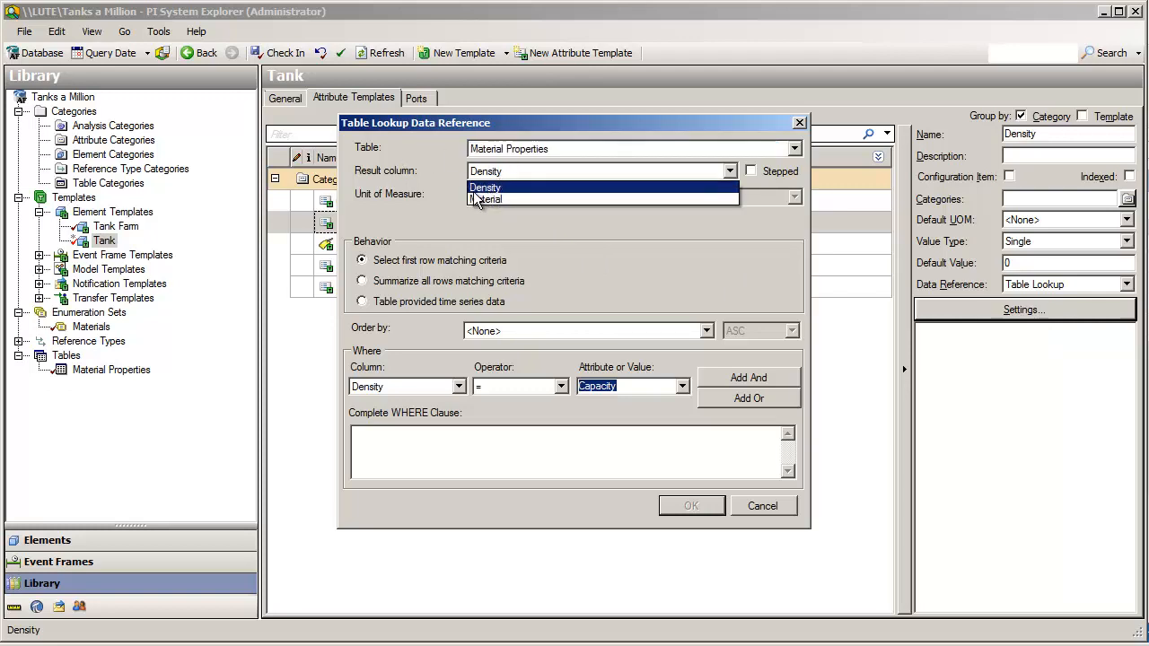
left_click(492, 188)
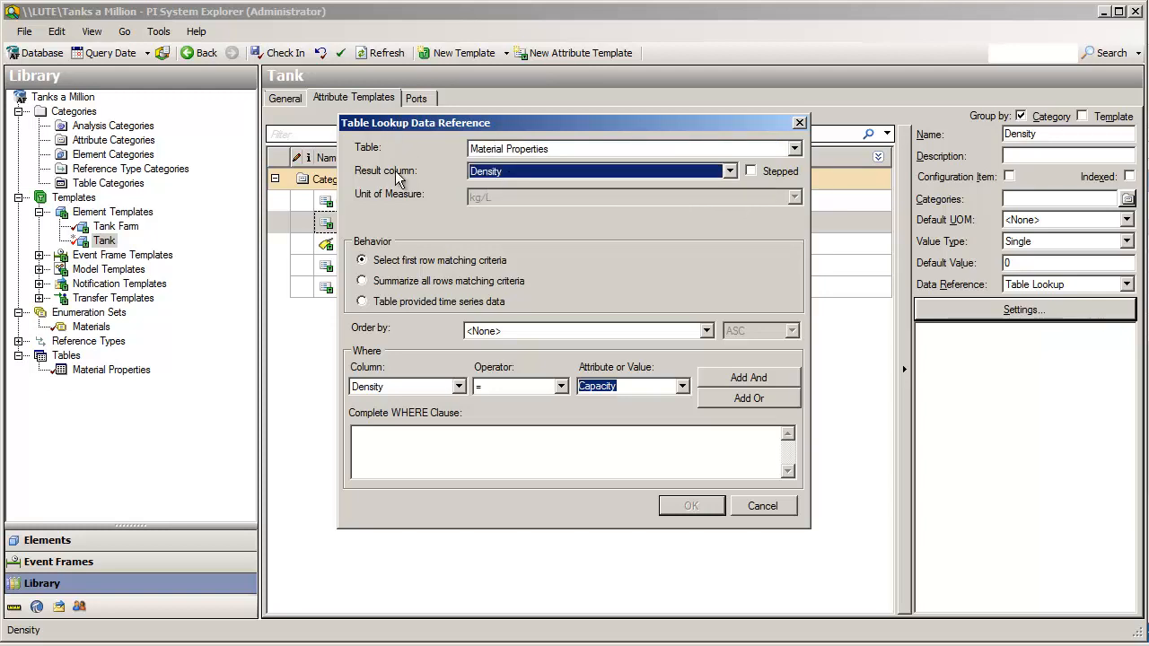
Add the lookup condition that the Material column equals the Material attribute and apply the table lookup settings
left_click(458, 387)
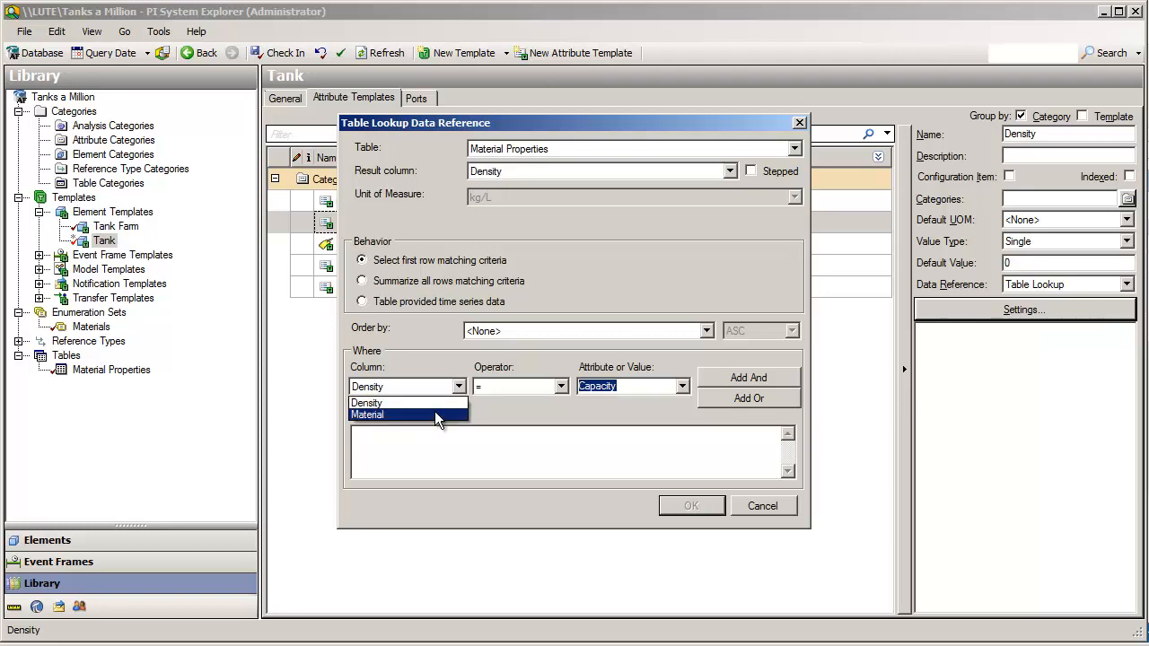
left_click(437, 415)
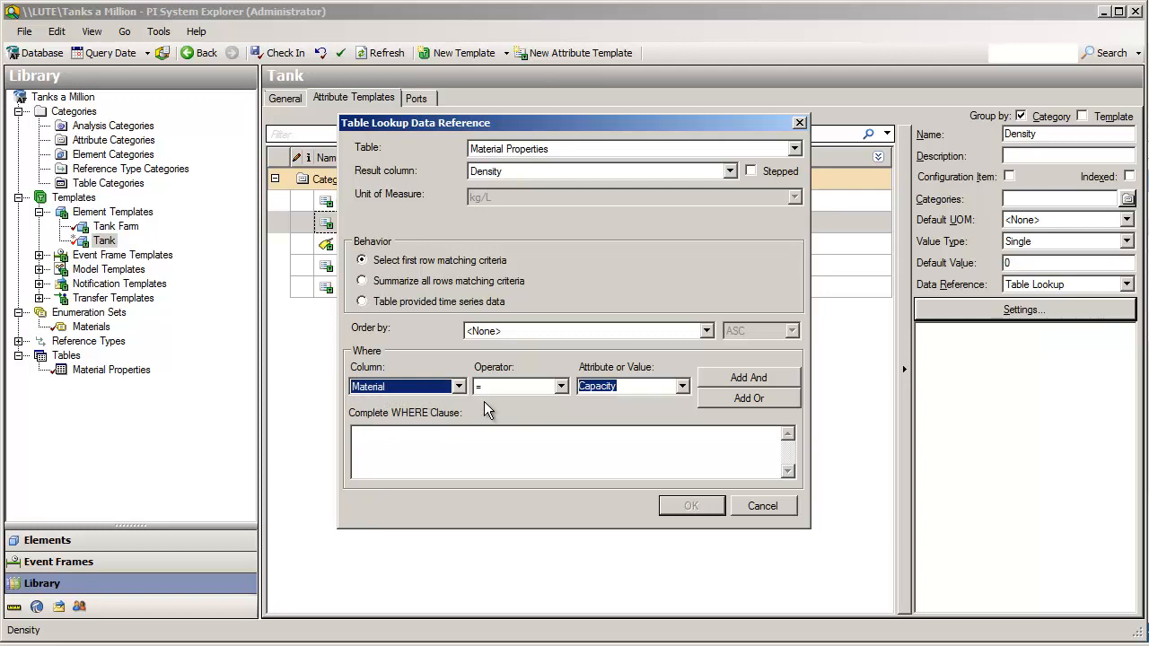
left_click(682, 386)
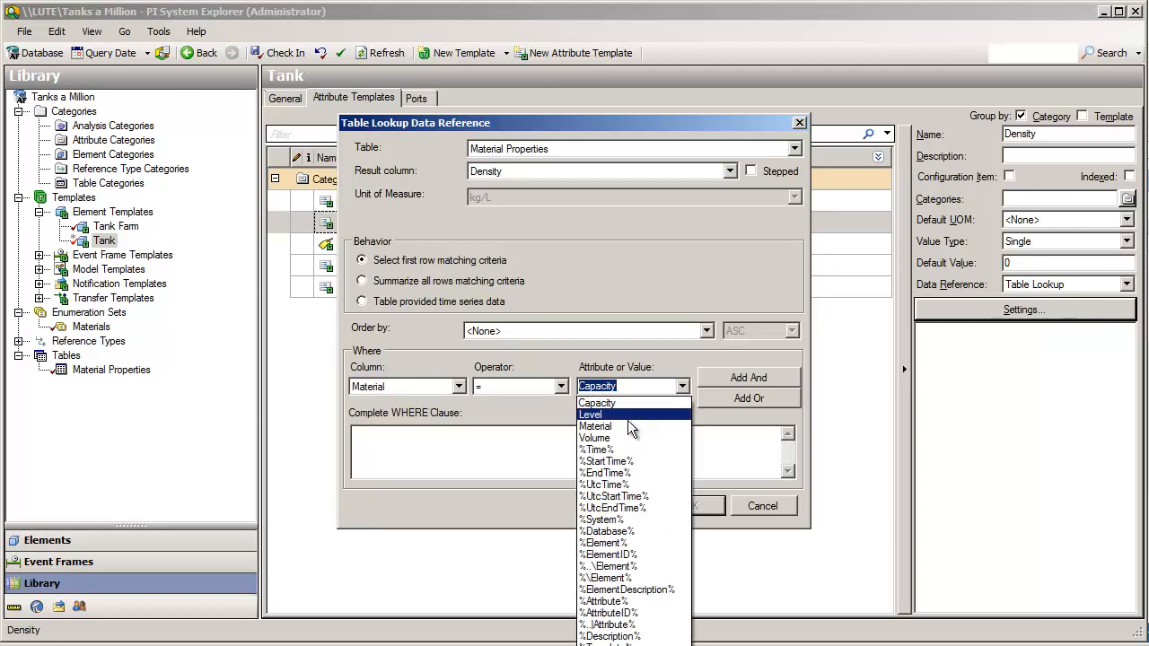
left_click(597, 426)
left_click_drag(396, 126, 521, 135)
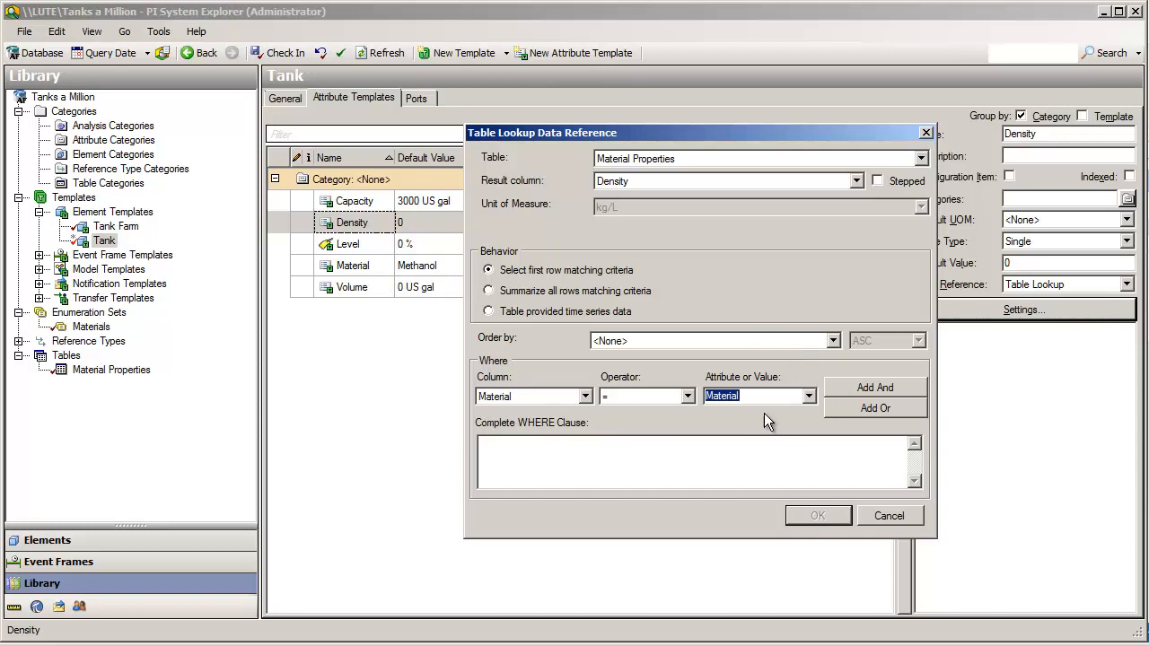
left_click(895, 390)
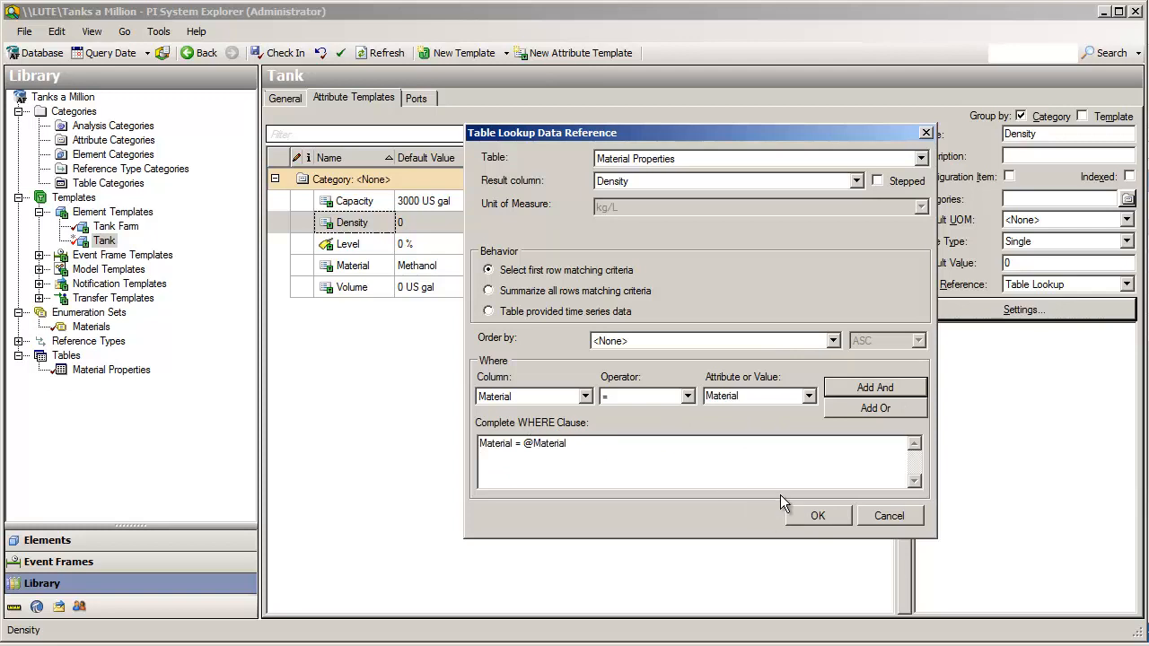
left_click(805, 519)
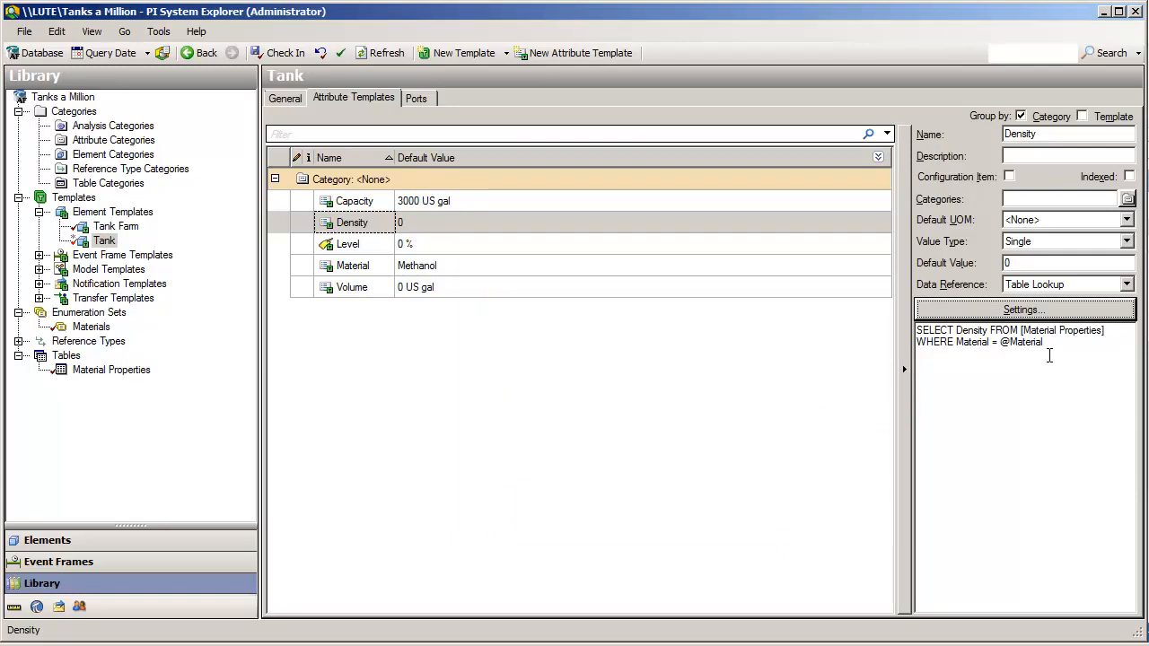
Check the lookup's unit of measure and set the Density attribute's default unit to kilogram per liter
left_click(994, 314)
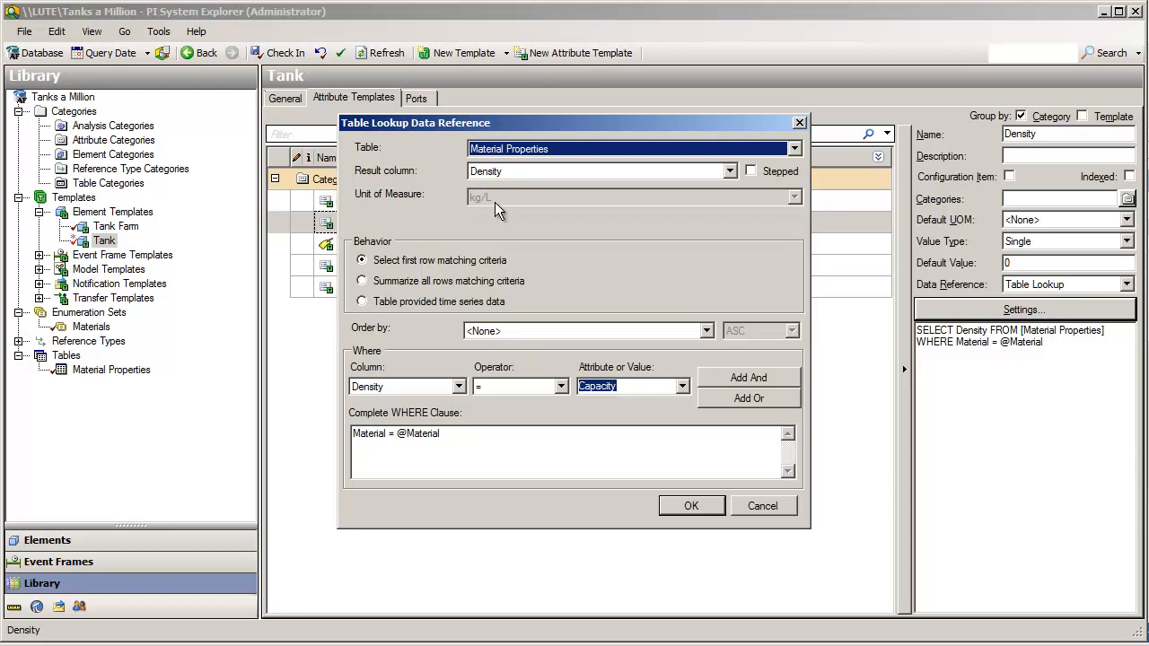
left_click(693, 506)
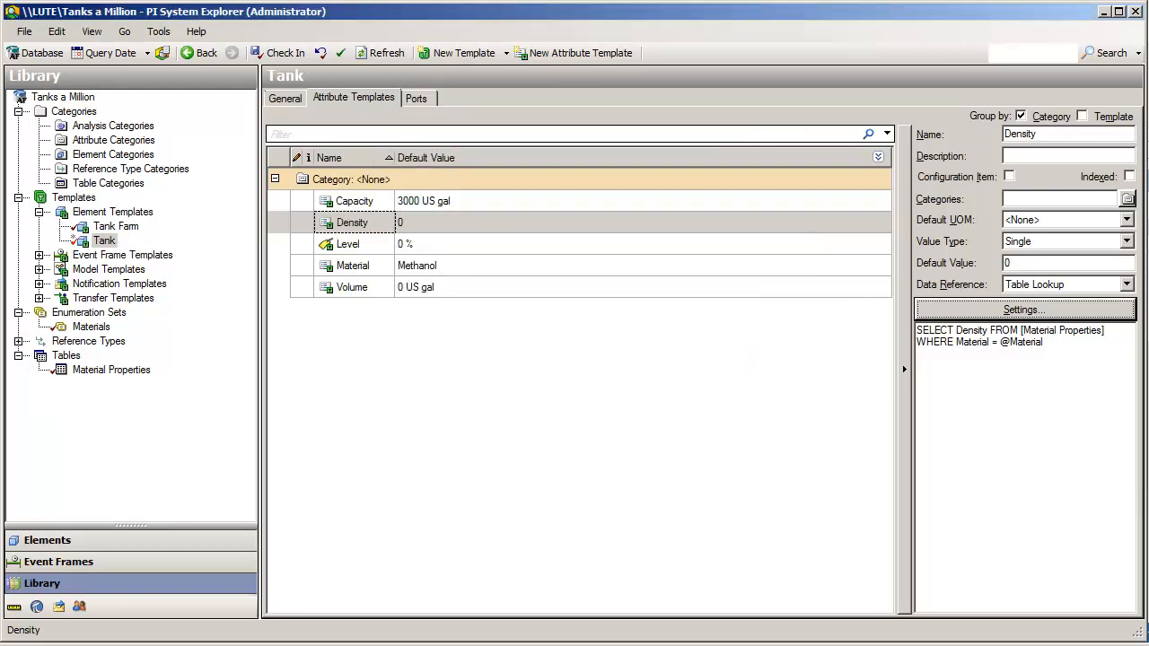
left_click(1079, 224)
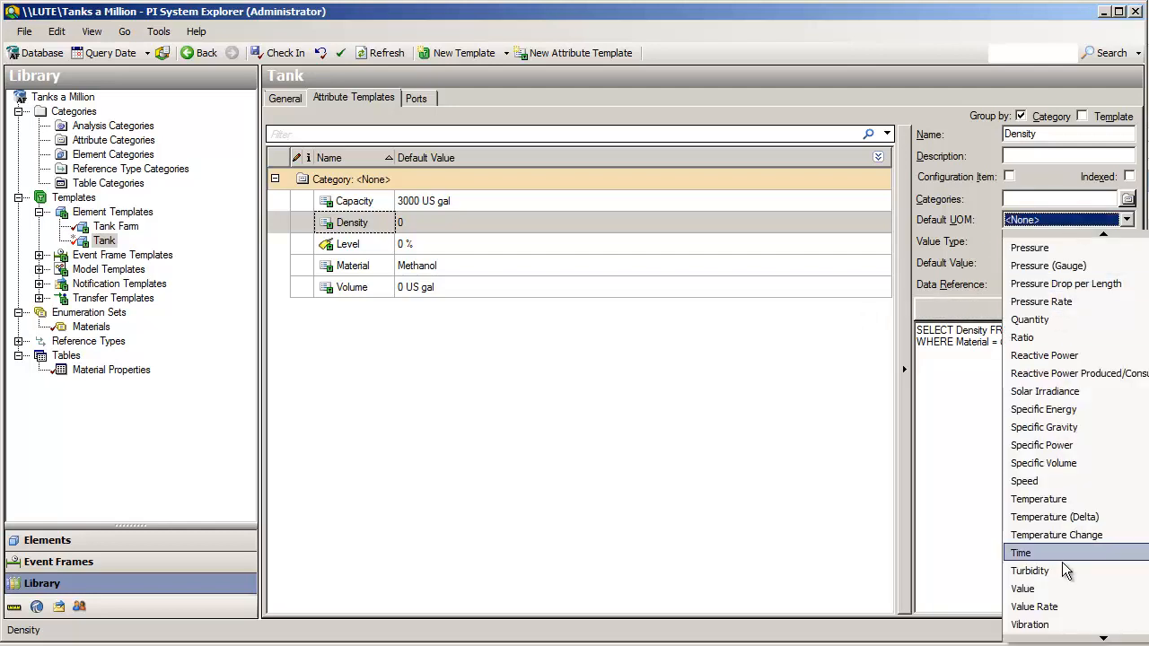
scroll(1067, 247, "up", 6)
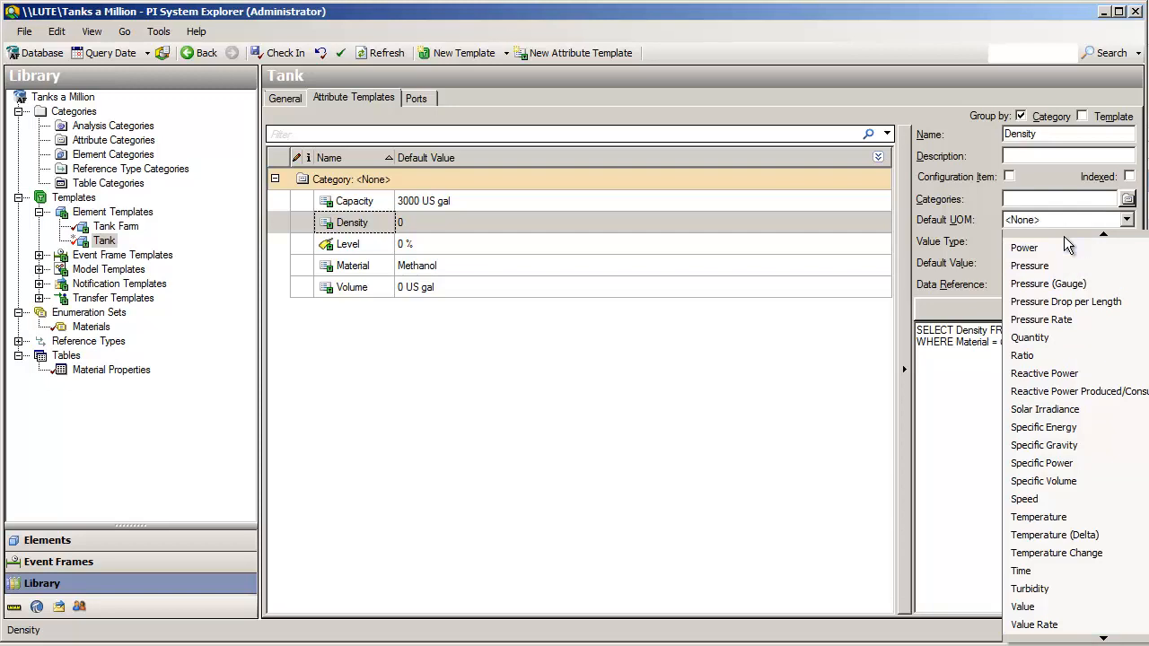
scroll(1067, 247, "up", 8)
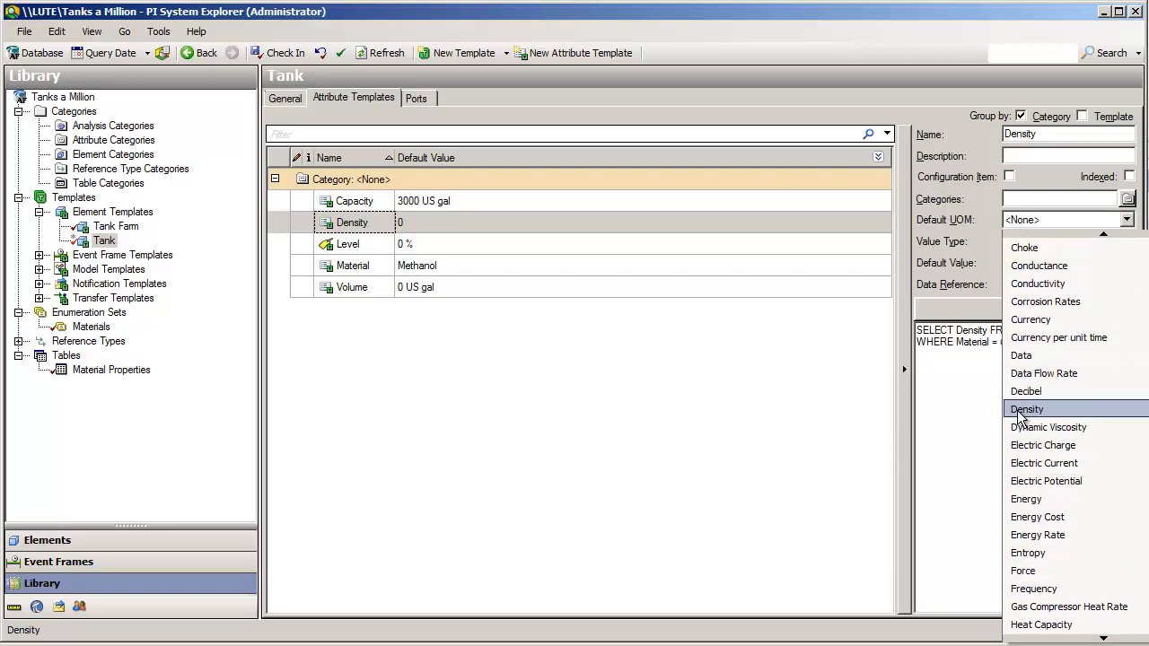
mouse_move(1023, 415)
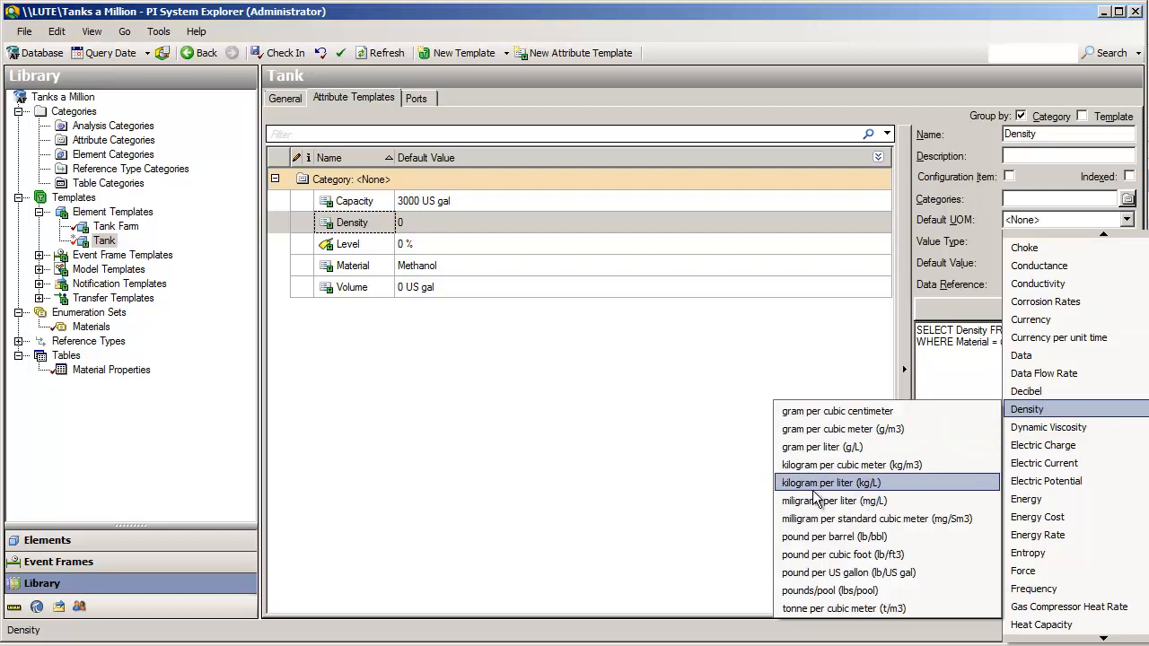
left_click(875, 488)
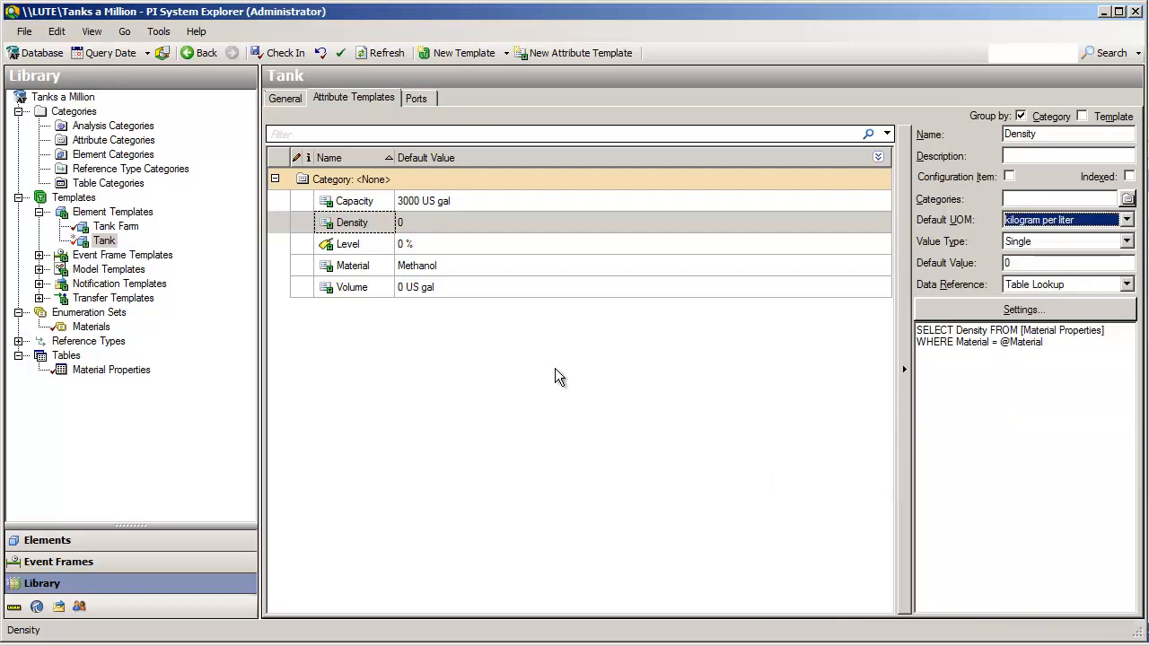
left_click(533, 308)
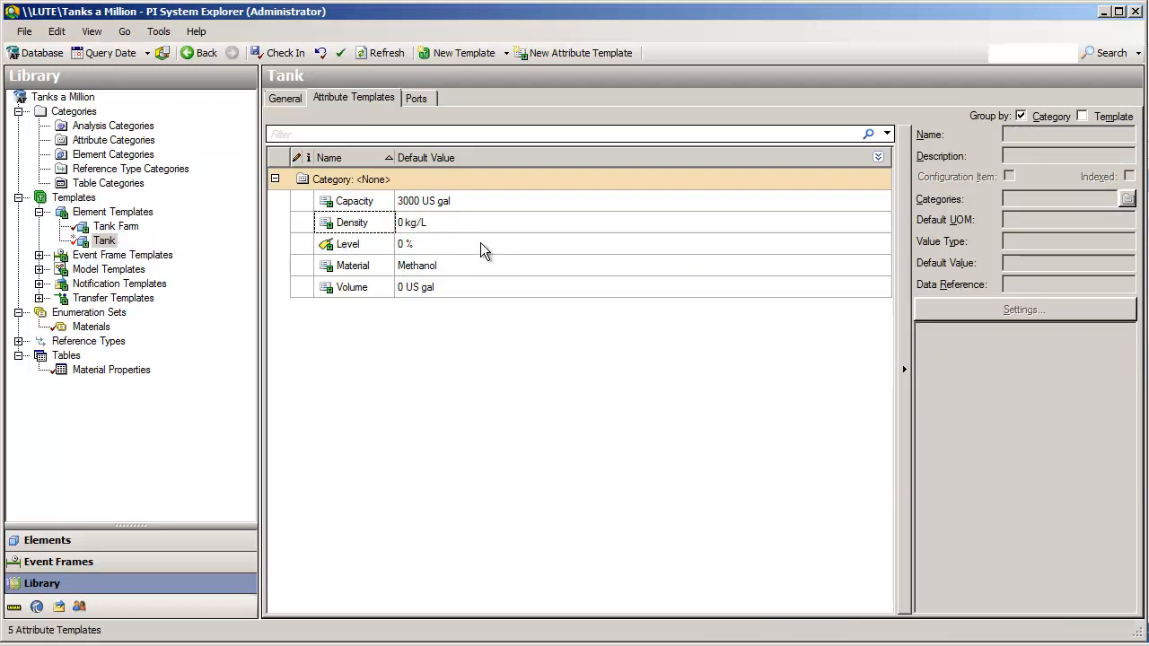
Check the Material and Density attributes of Tank 2 and Tank 1 against the Material Properties table
left_click(92, 542)
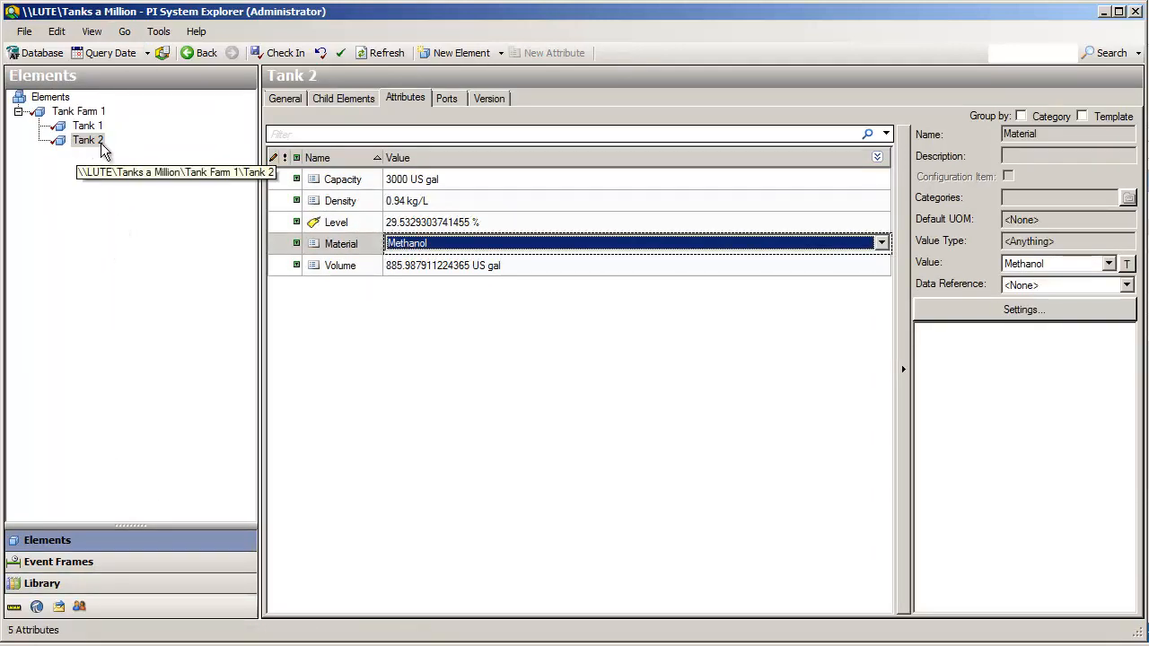
left_click(348, 250)
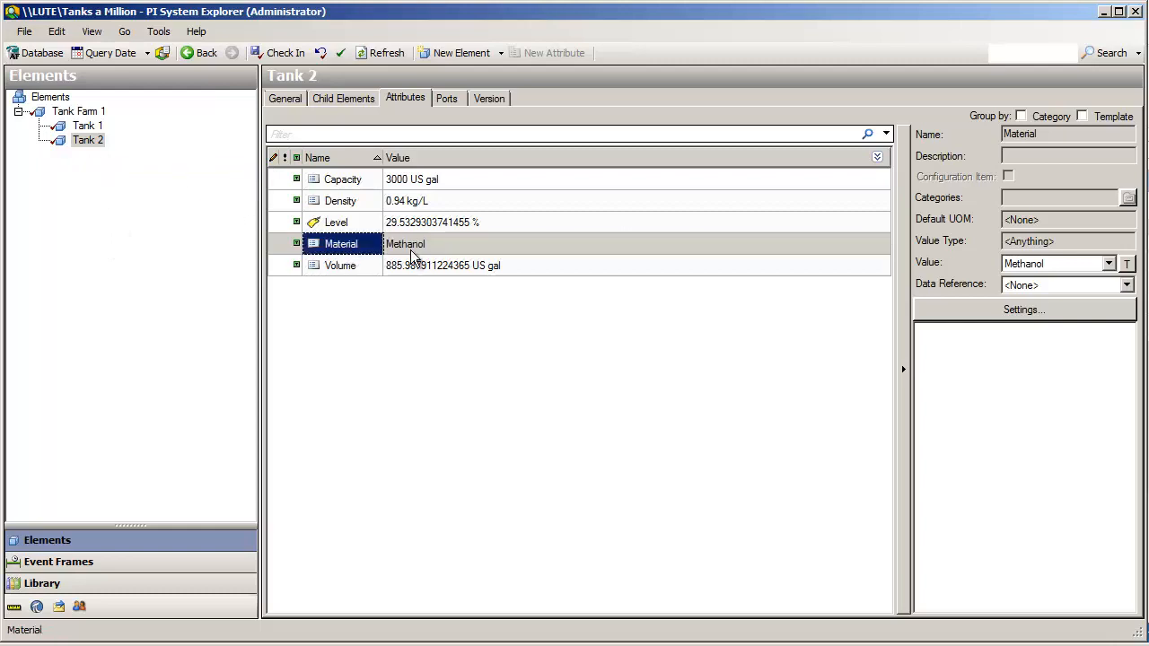
left_click(361, 206)
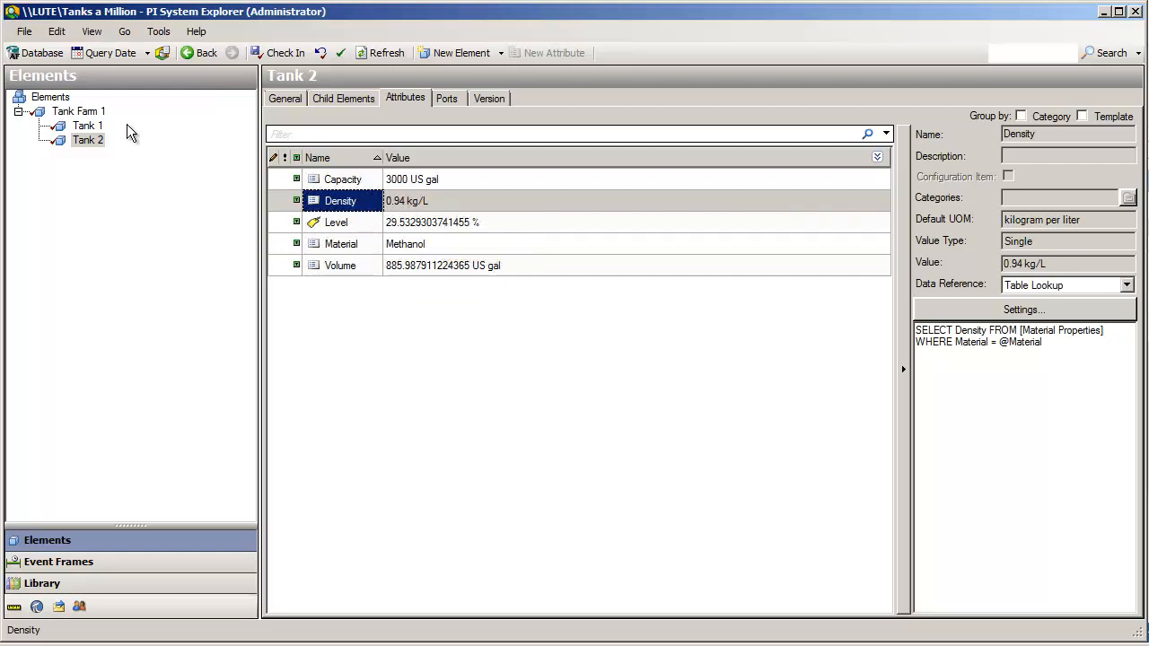
left_click(87, 126)
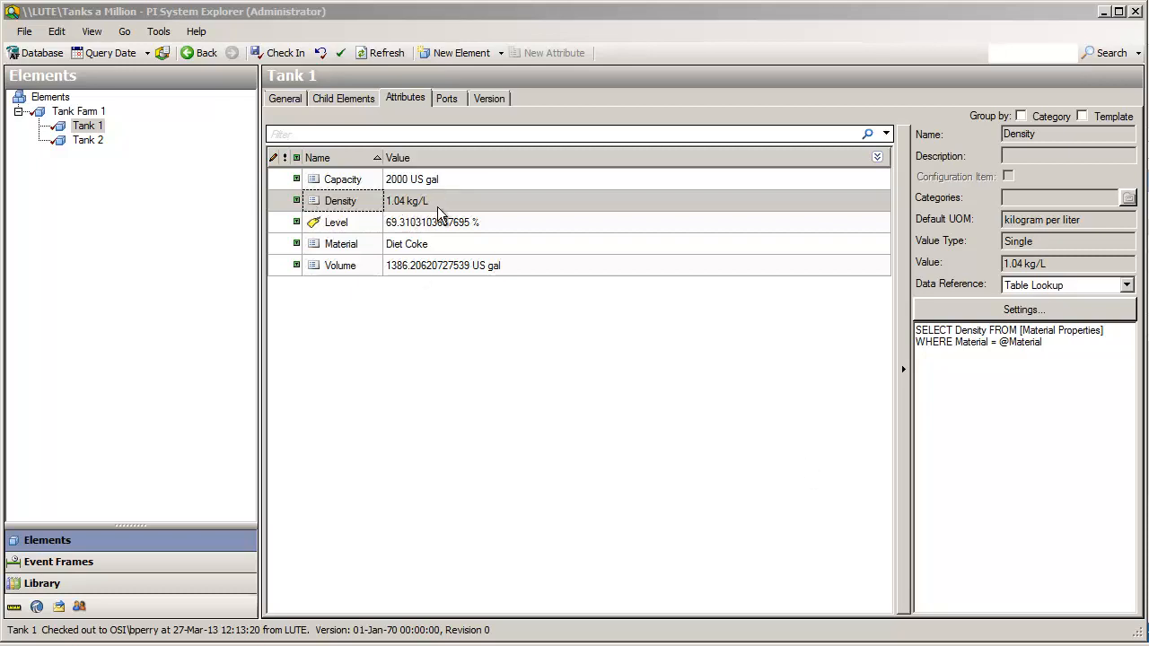
left_click(77, 584)
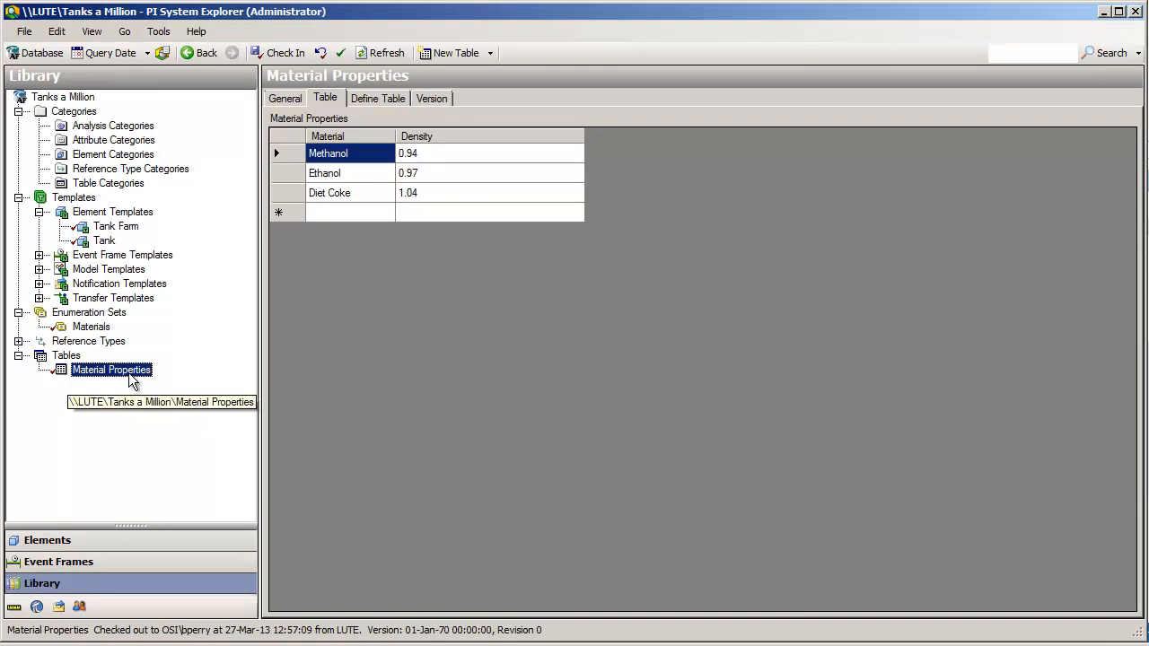